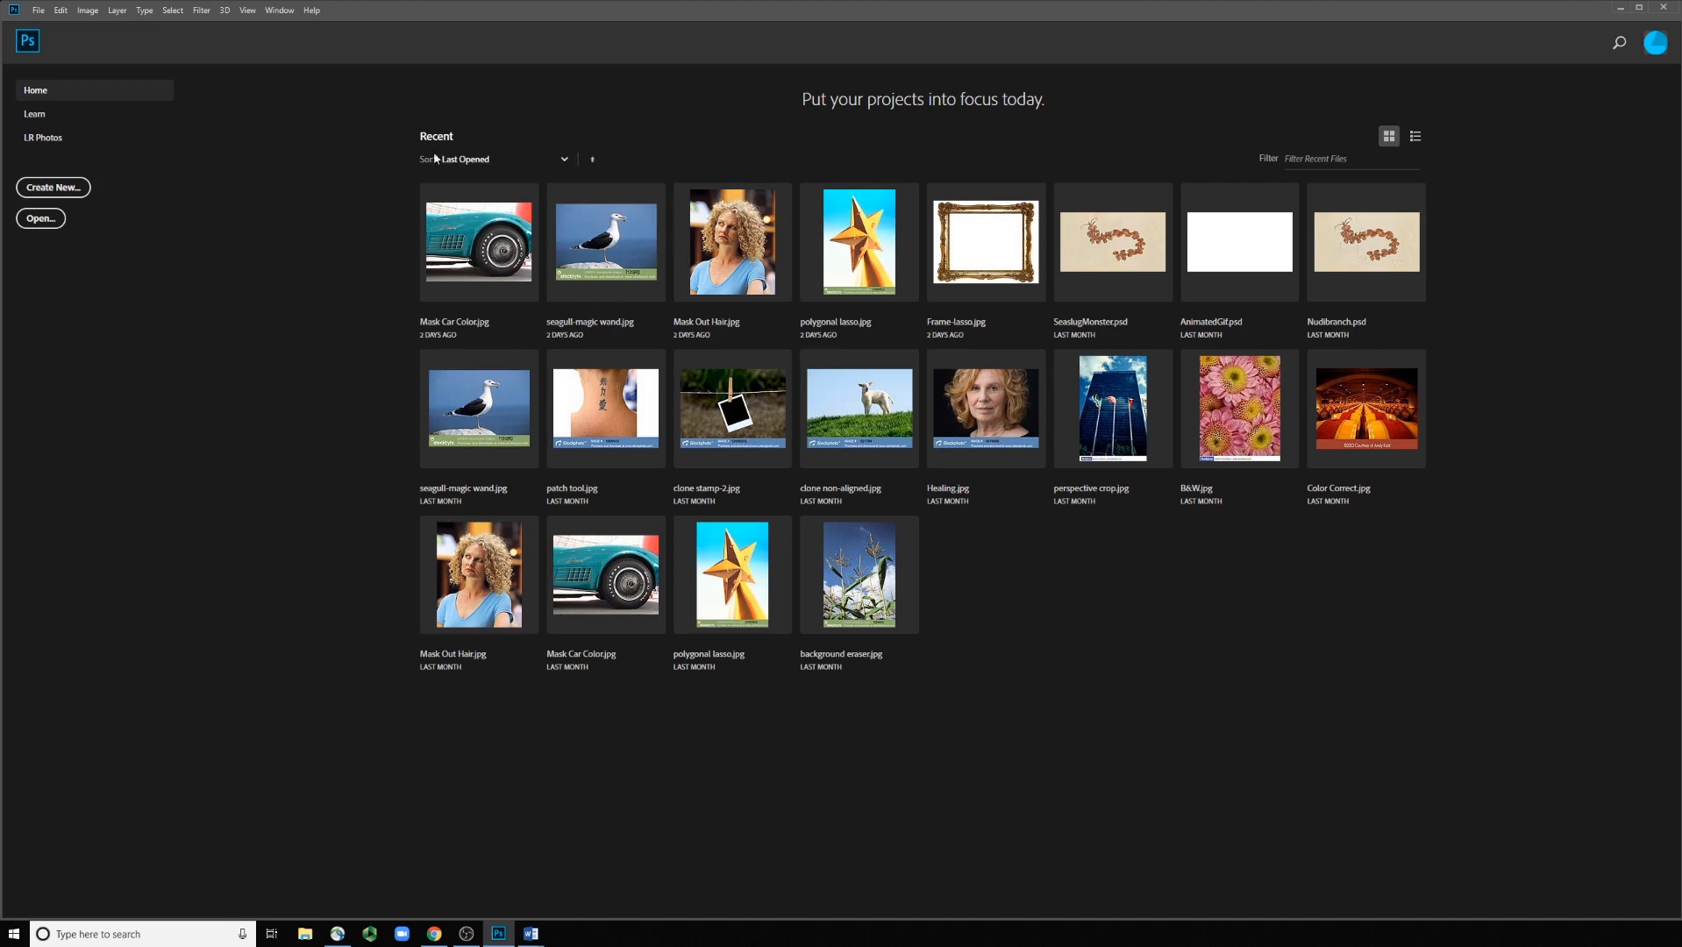
- Sort the recent files by Kind after trying the Size order
left_click(562, 161)
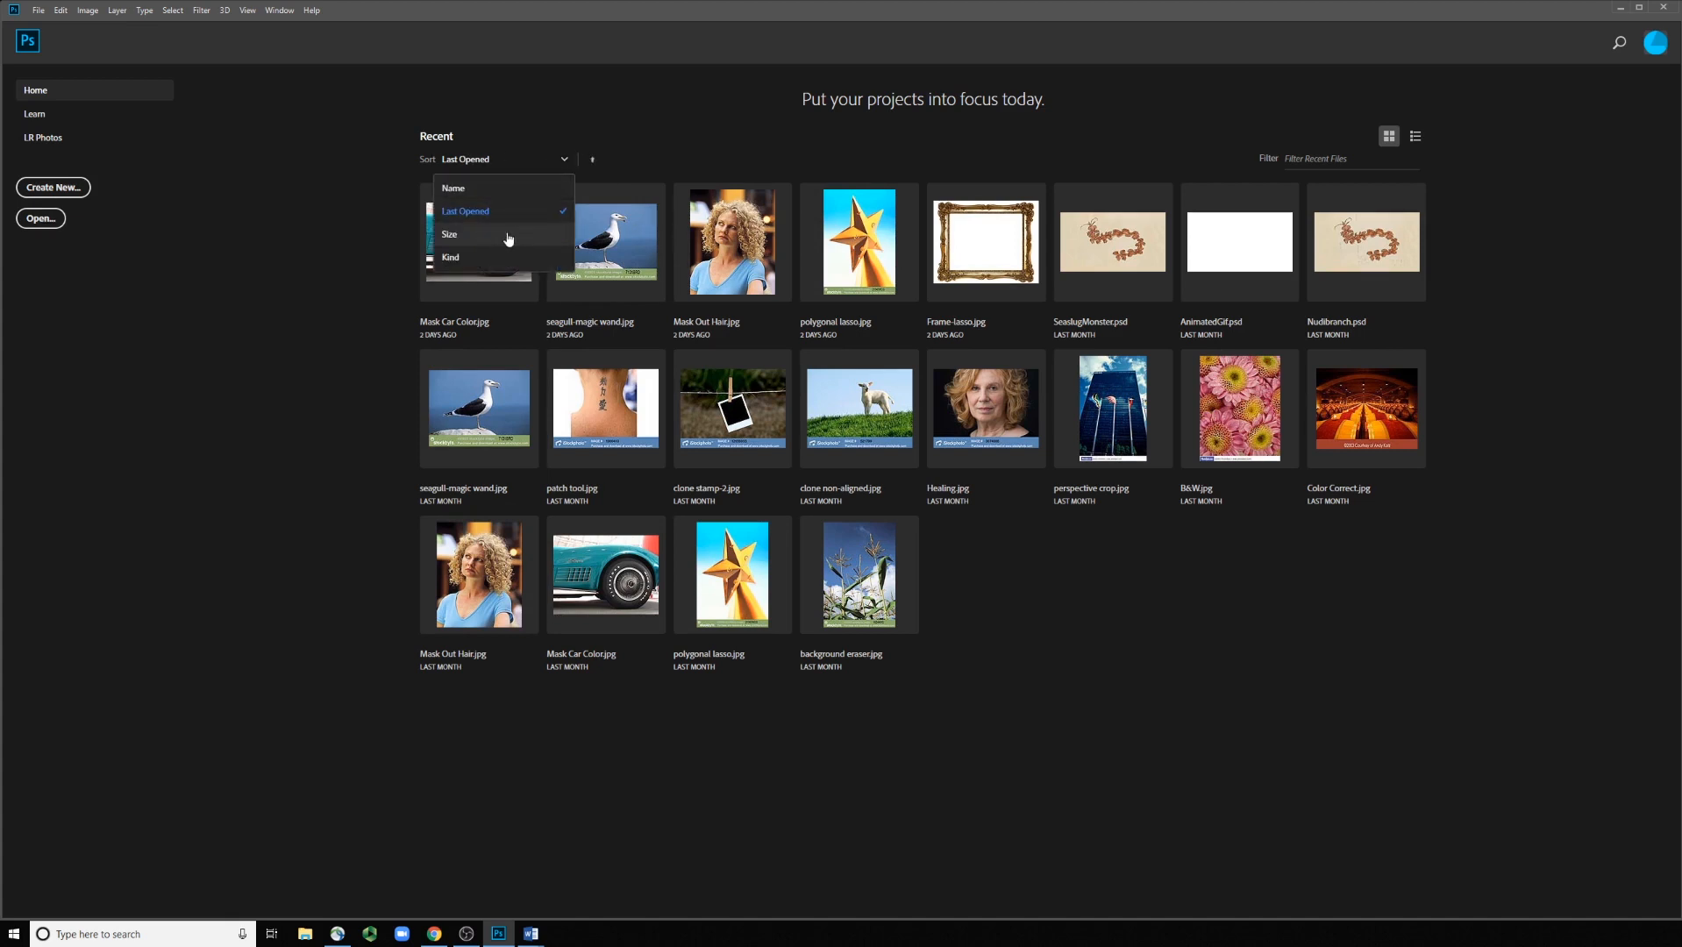
left_click(479, 235)
left_click(559, 163)
left_click(481, 257)
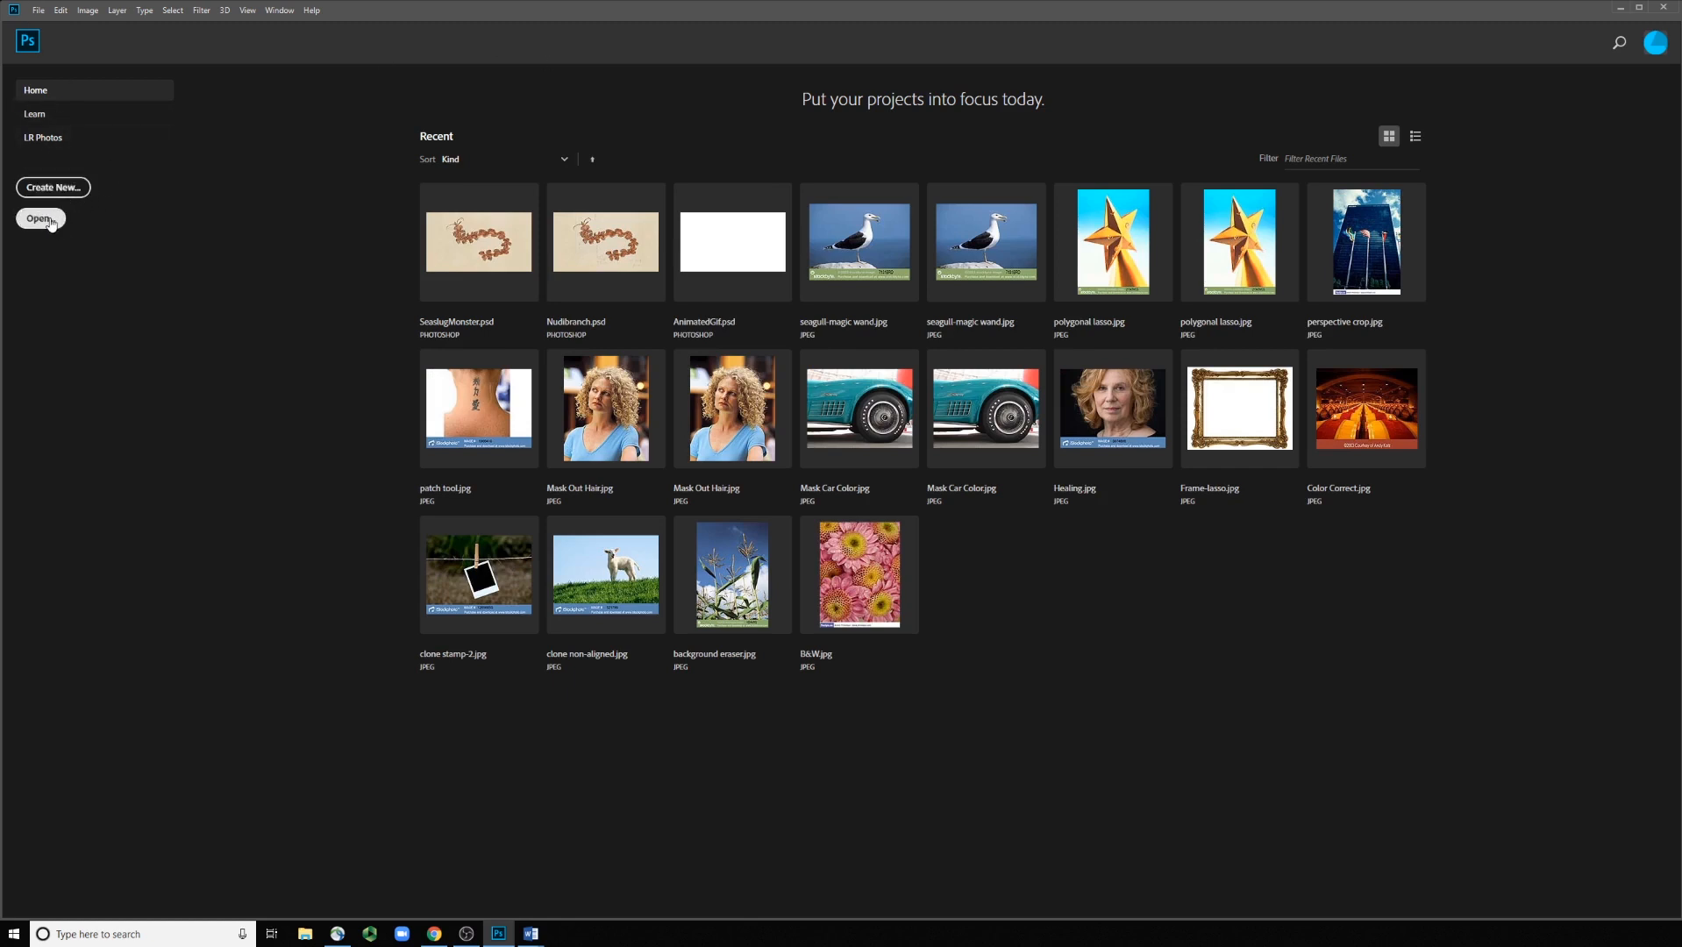
- Start a new document and look through the Saved, Photo, Film & Video, Mobile, Web, Art & Illustration and Print presets
left_click(56, 188)
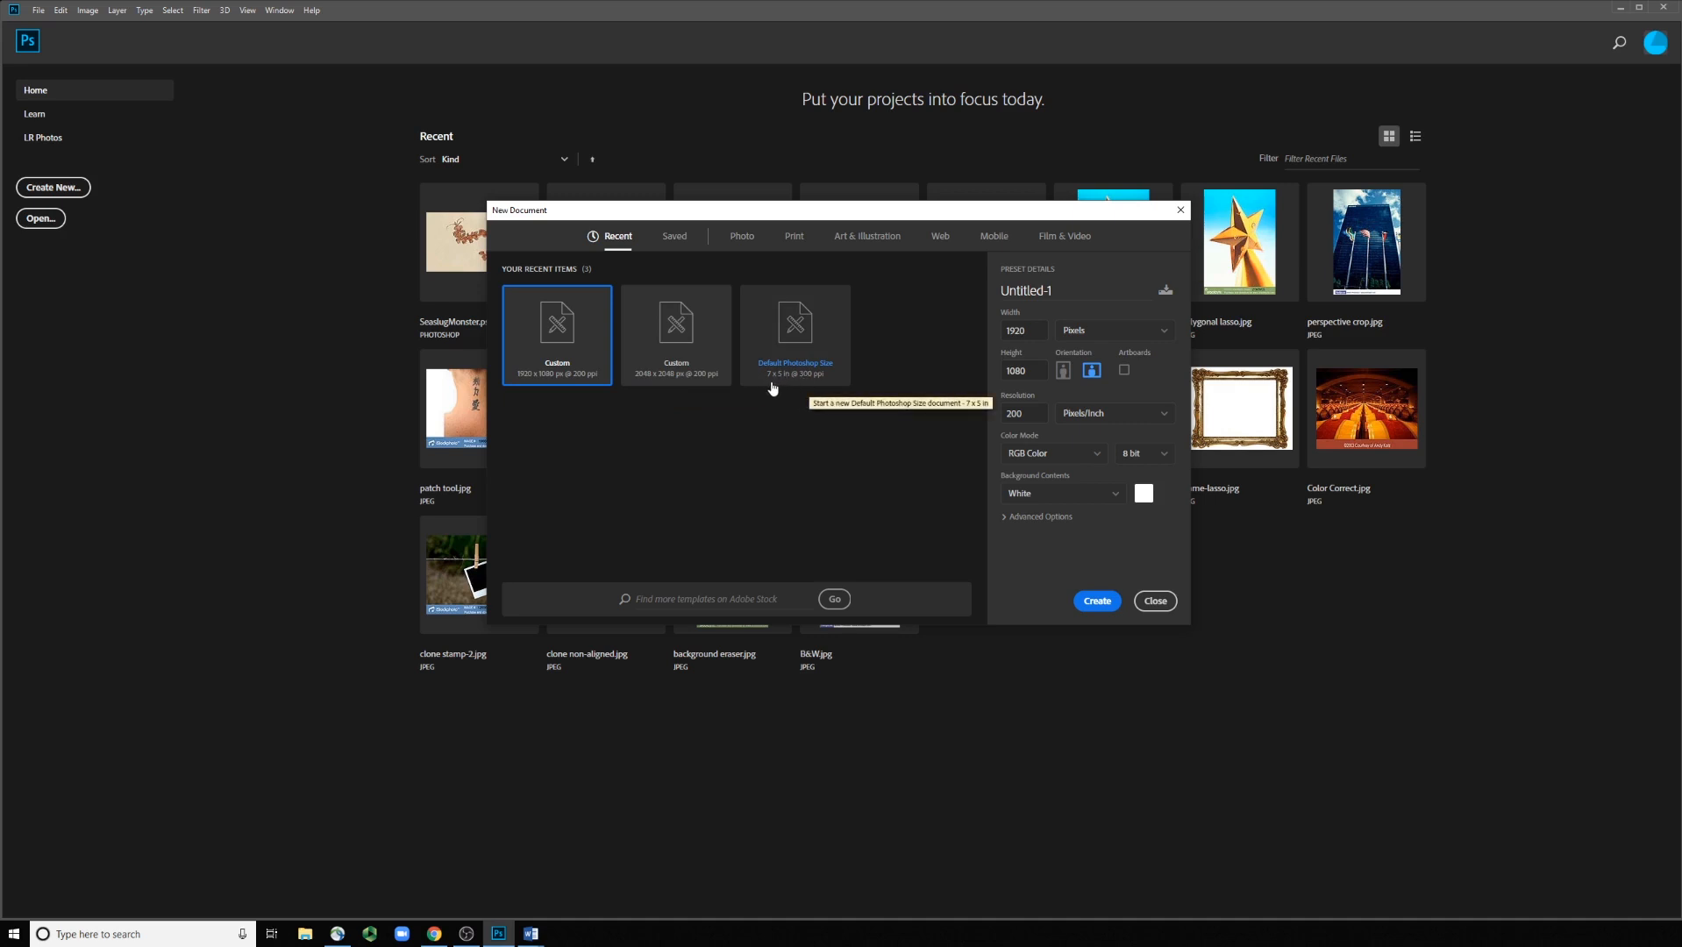
left_click(676, 240)
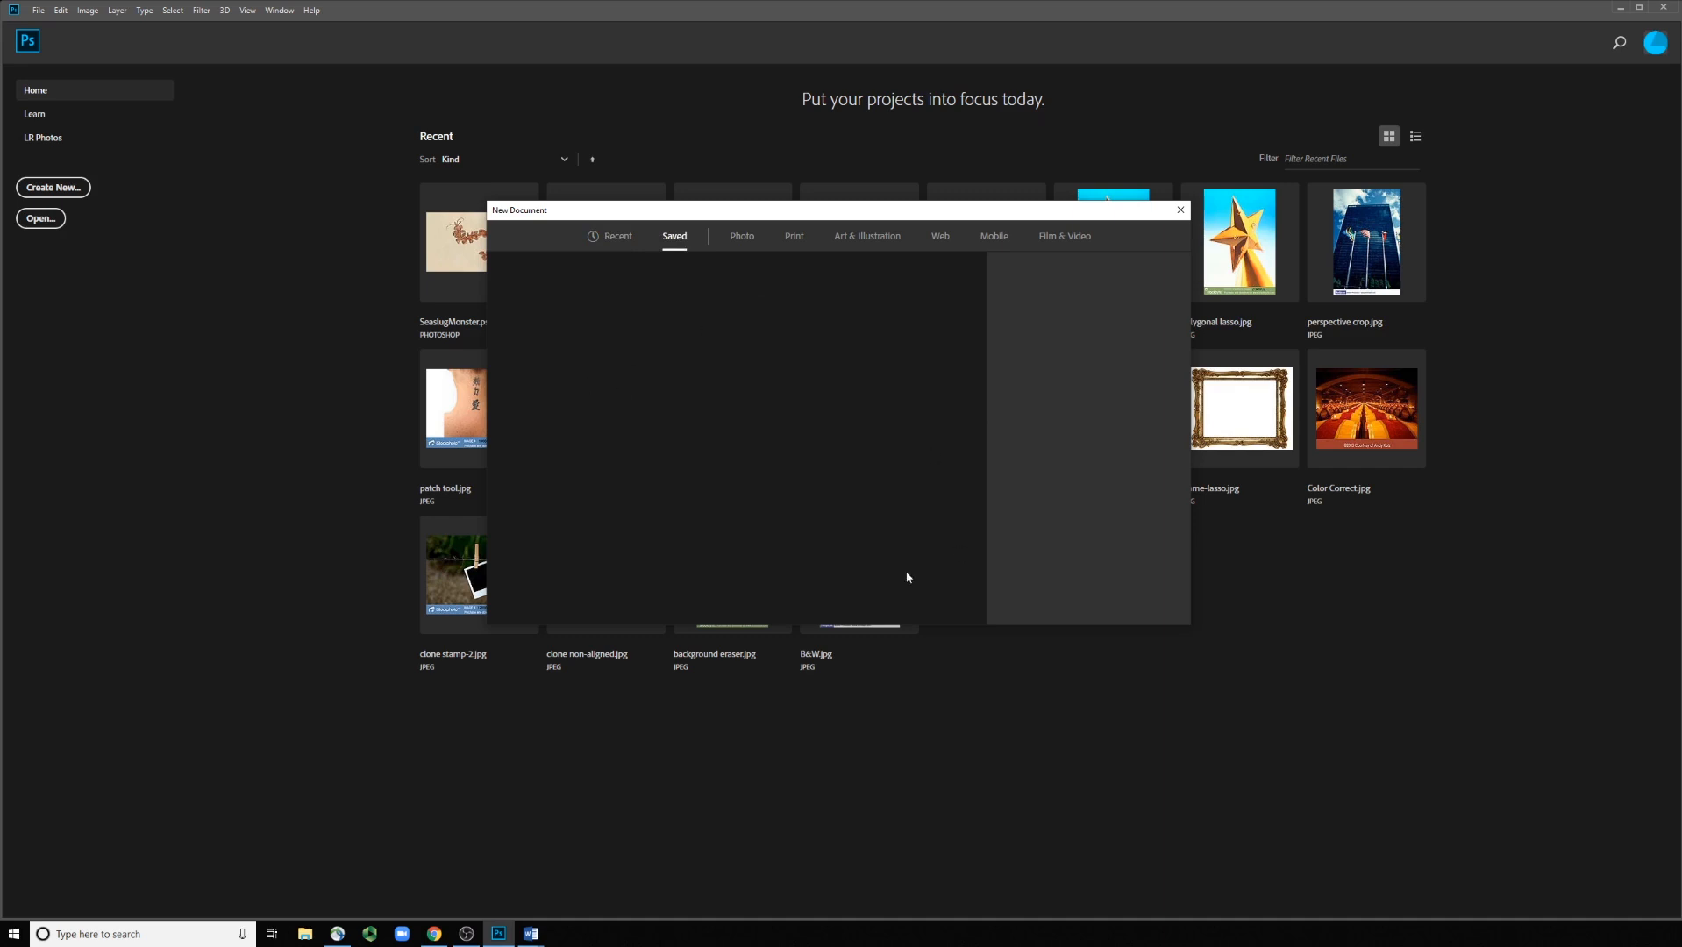
left_click(741, 240)
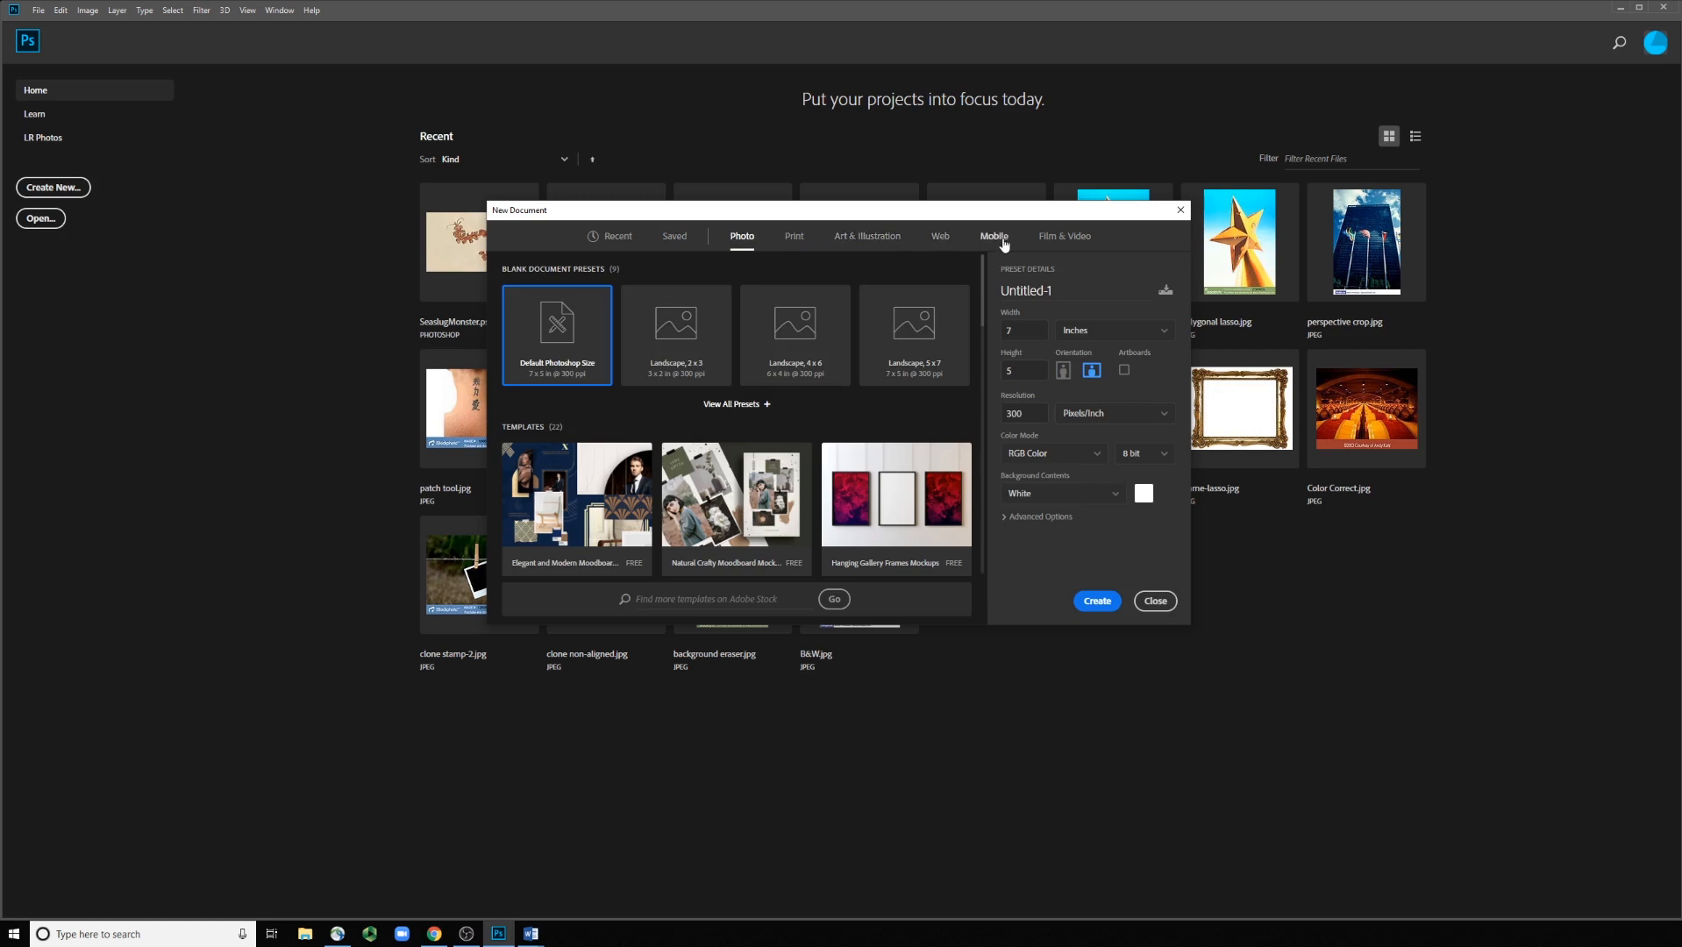
left_click(1050, 241)
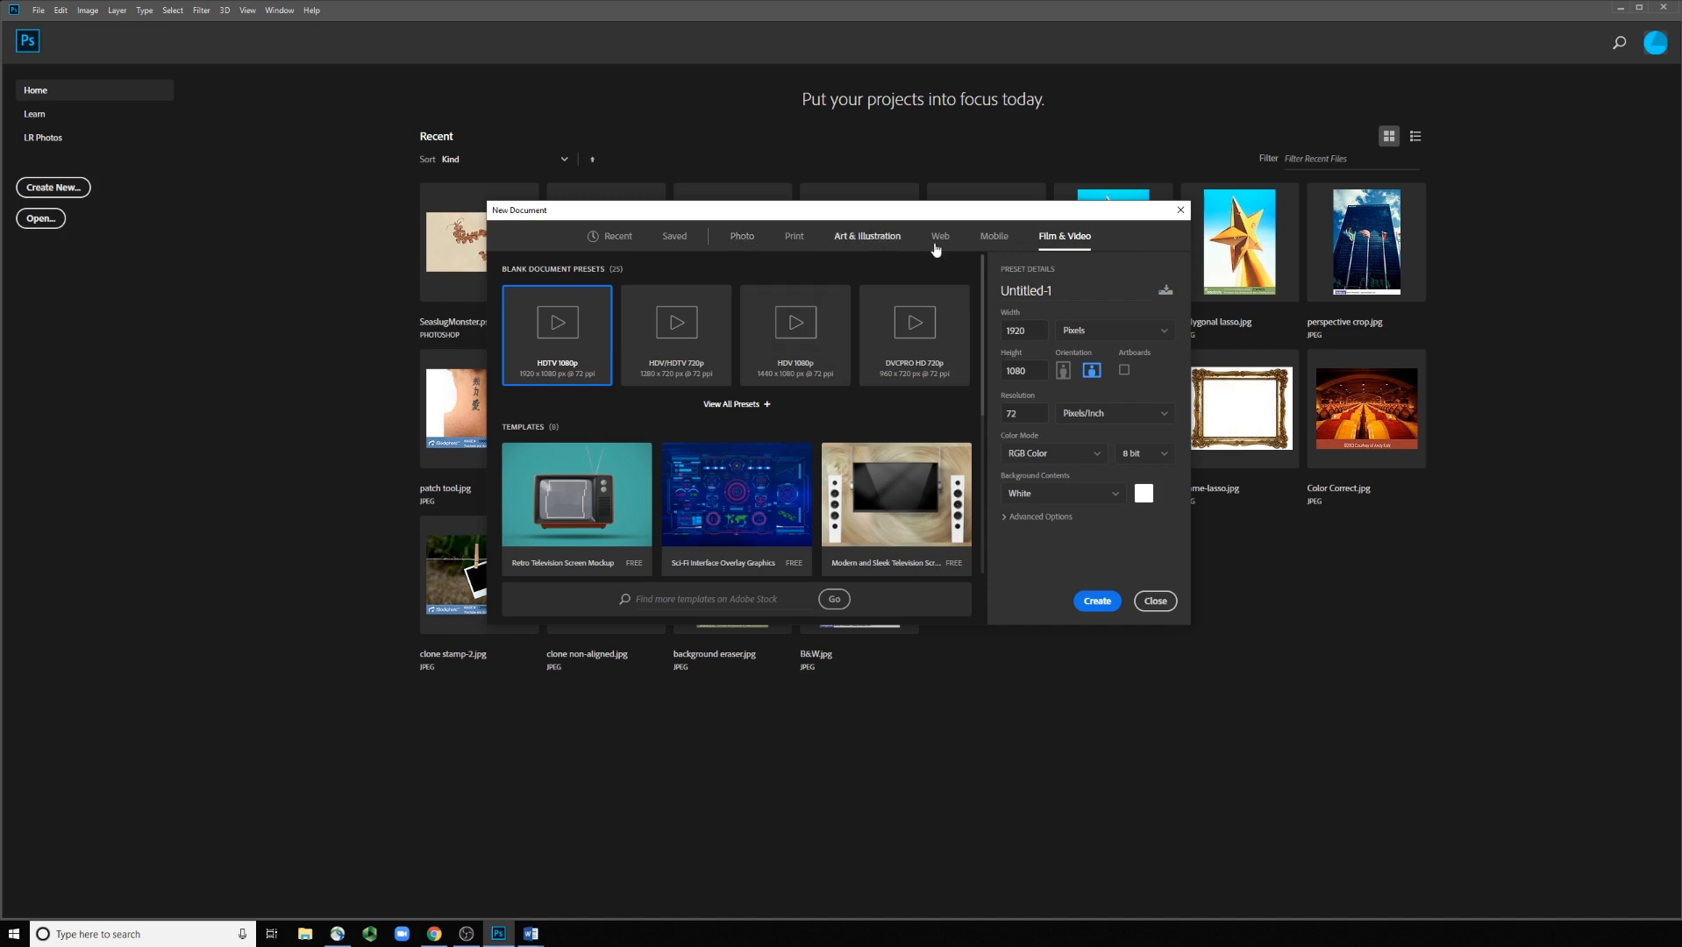
scroll(860, 410, "down", 3)
scroll(859, 410, "down", 1)
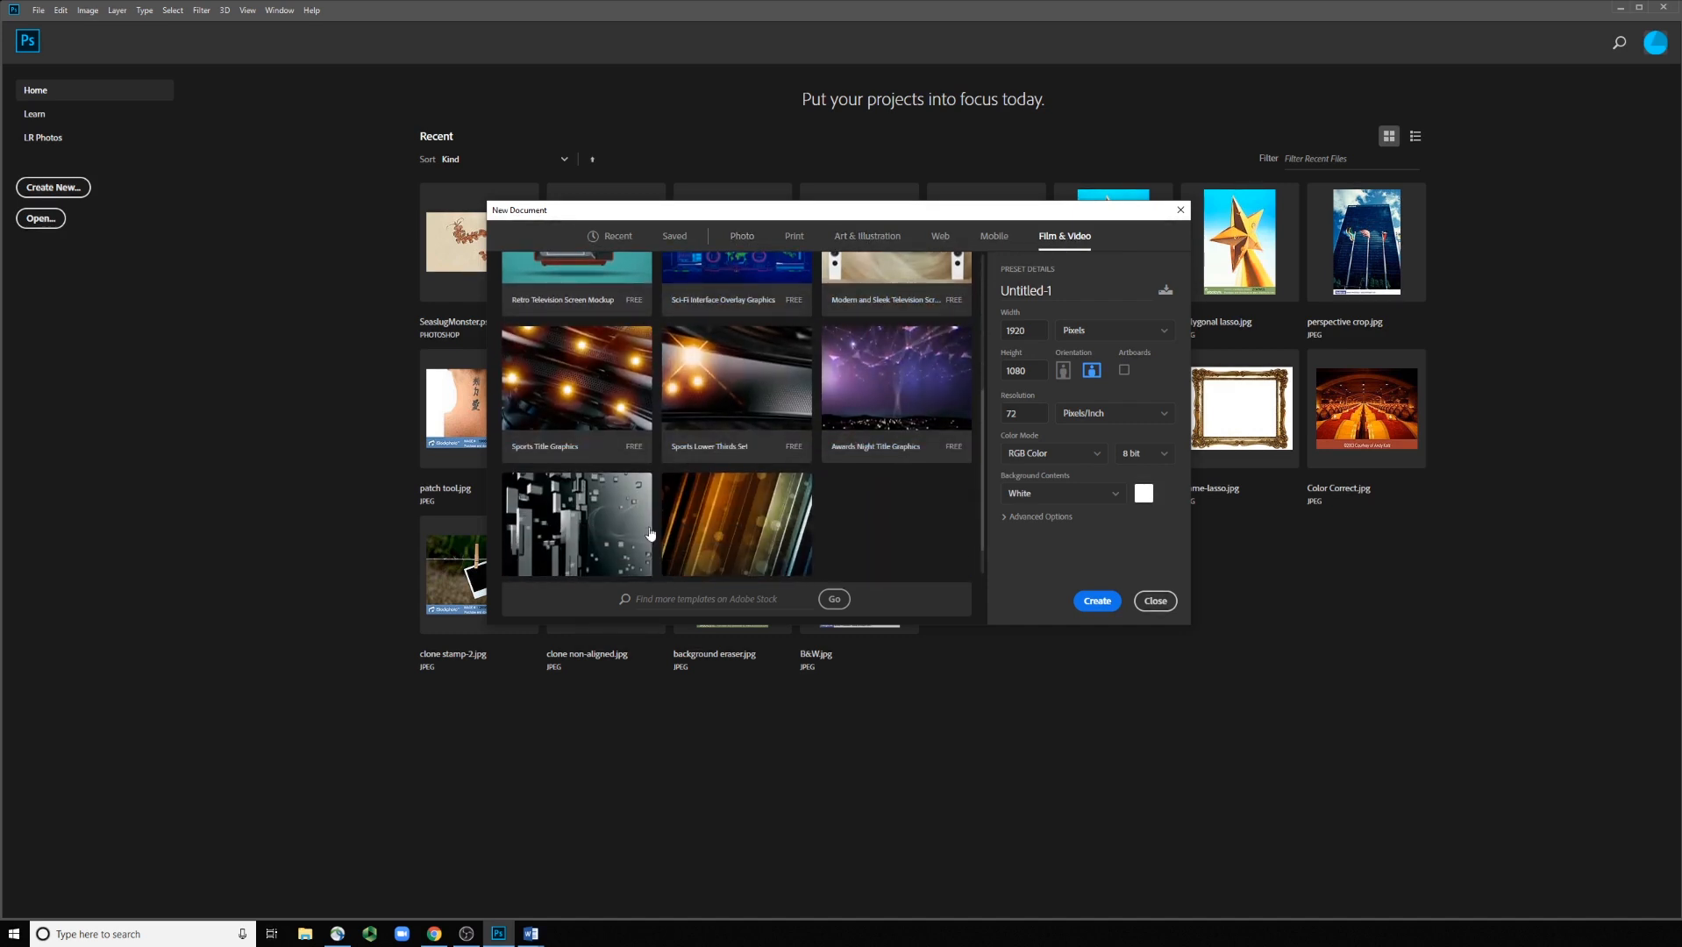
scroll(824, 316, "up", 5)
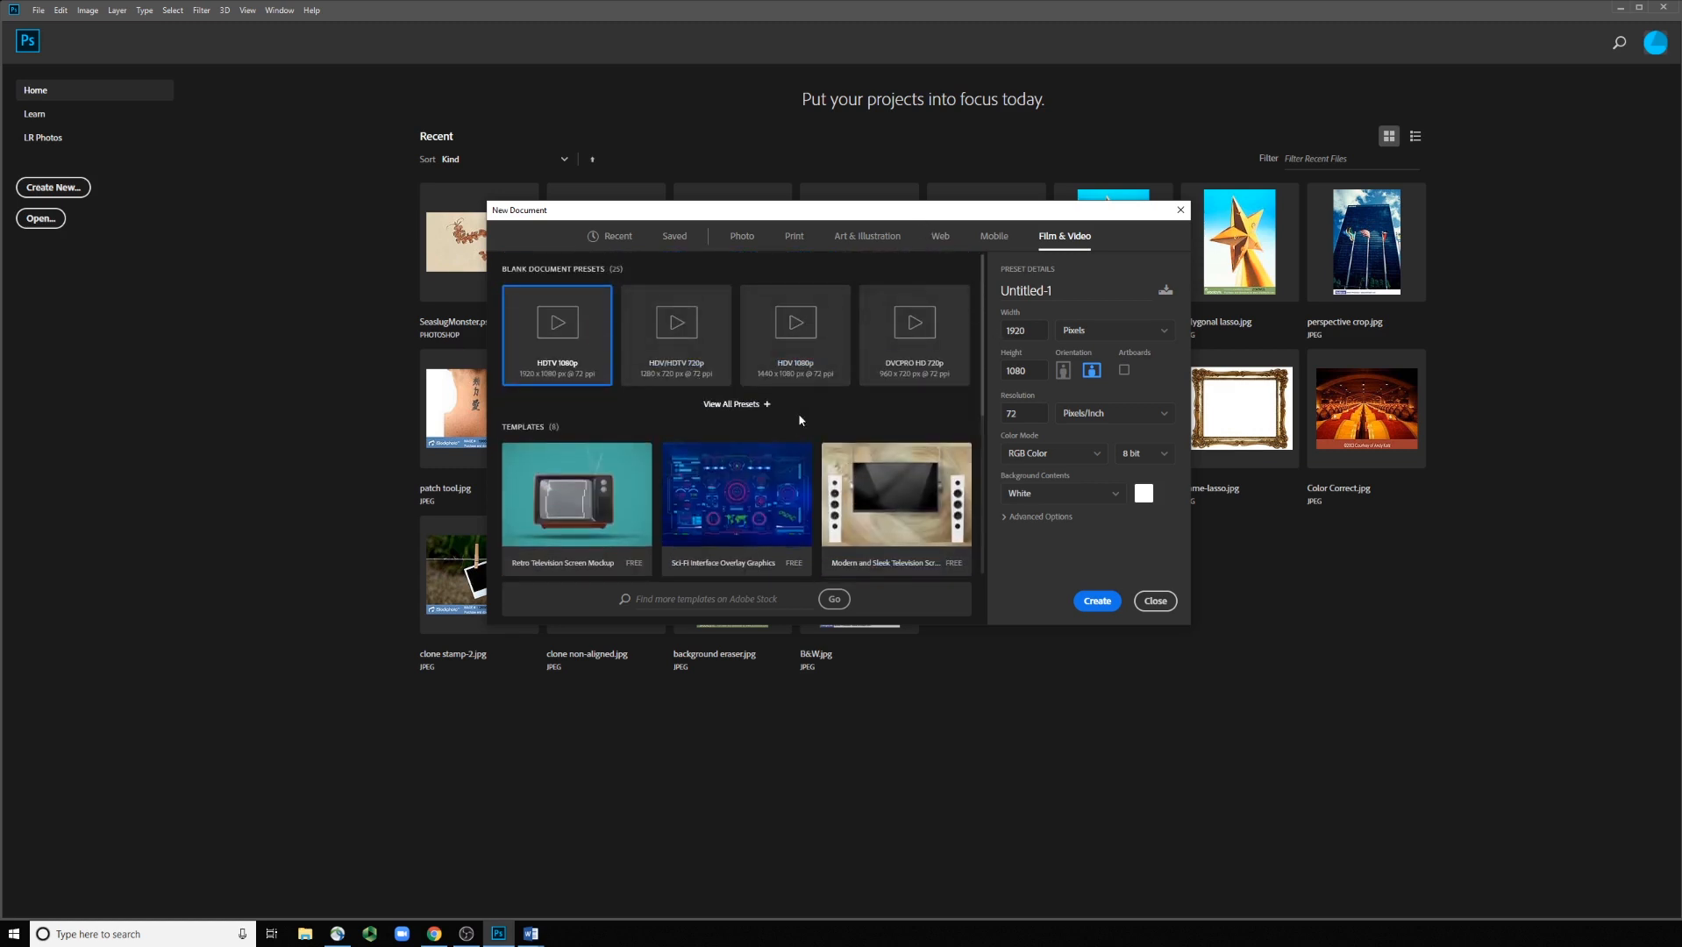
left_click(993, 242)
left_click(868, 241)
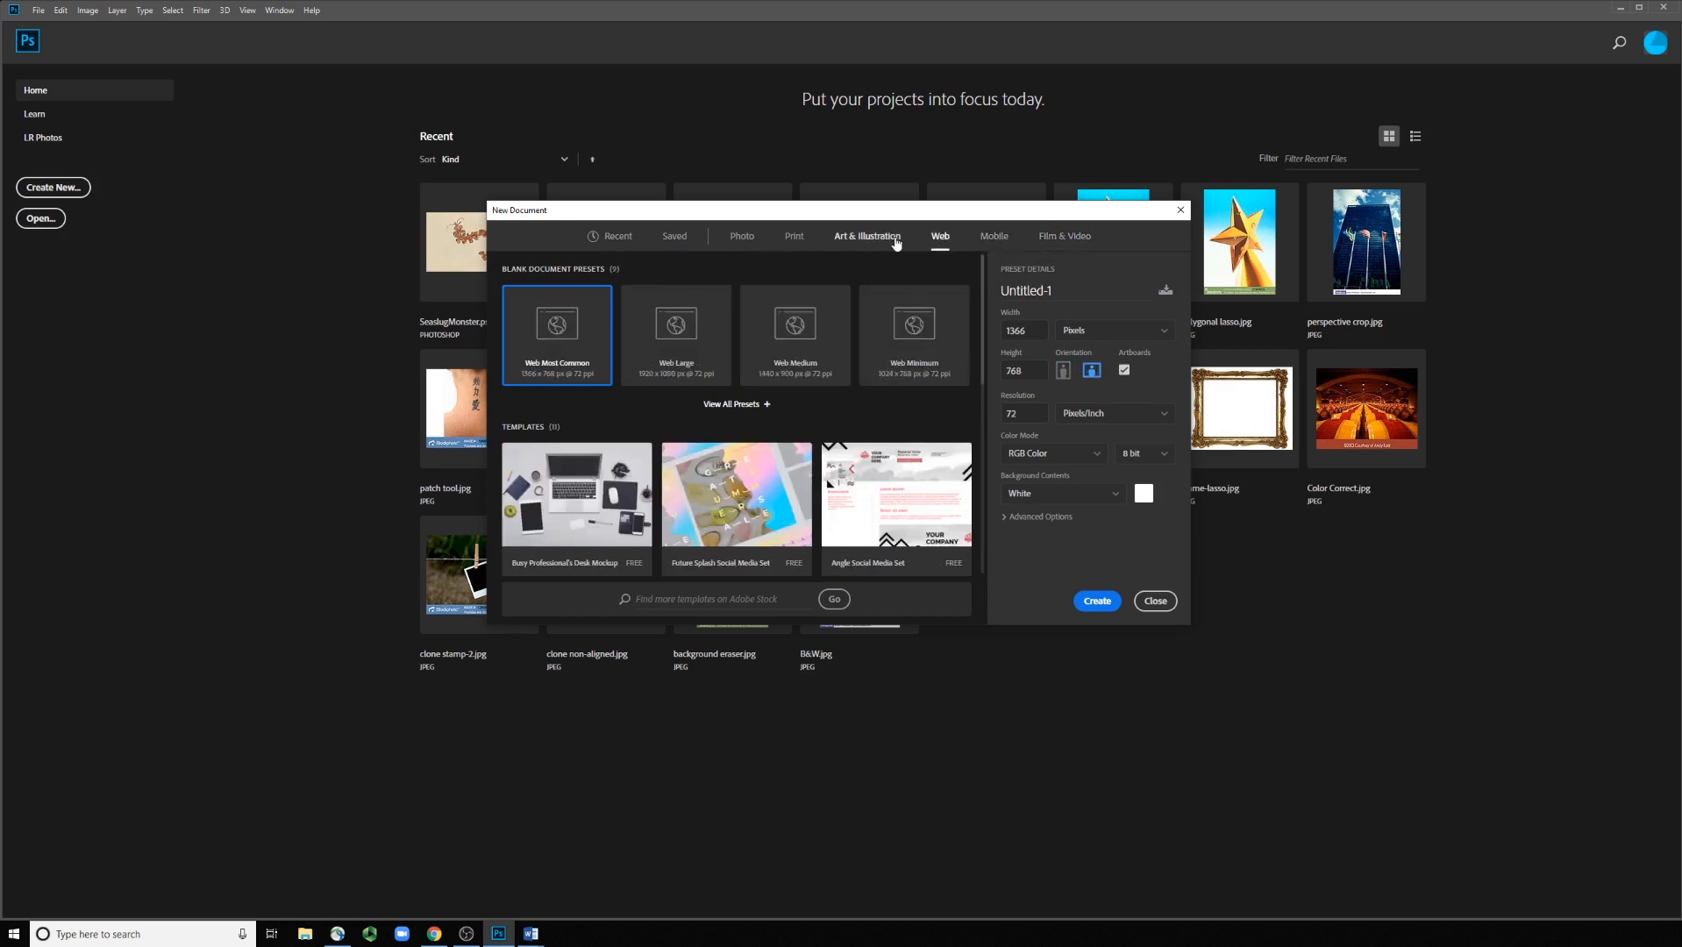
left_click(793, 241)
left_click(743, 242)
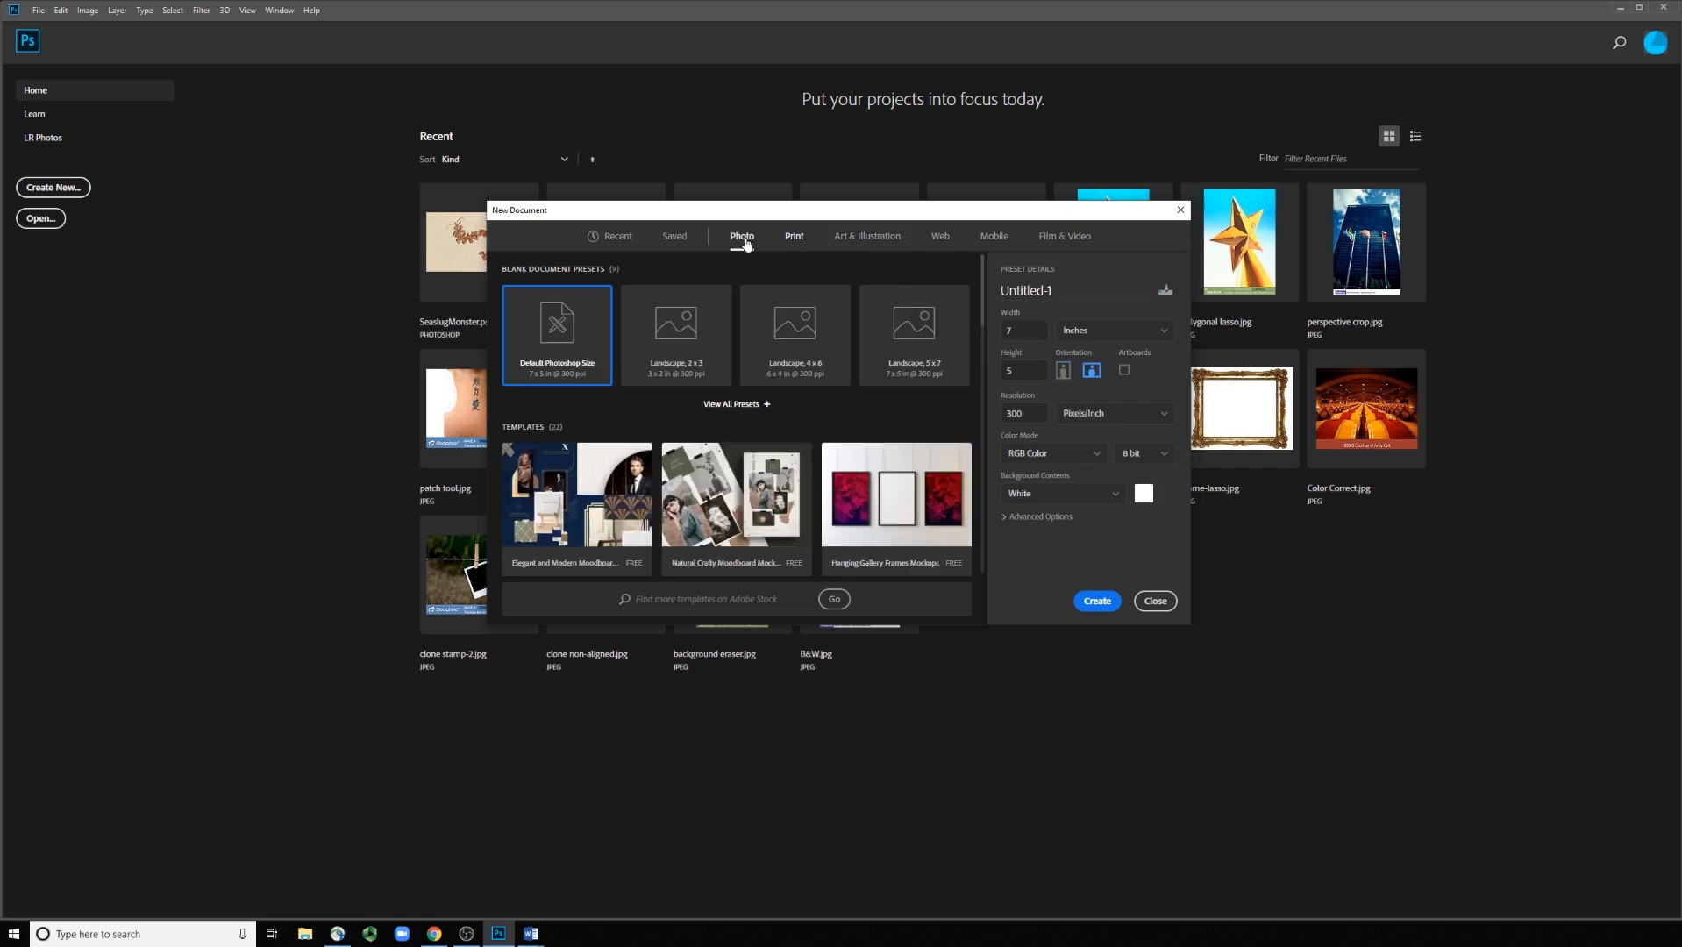
- Choose the Film & Video HDTV 1080p preset, keep the units in pixels, and name the document PSIntro
left_click(1061, 243)
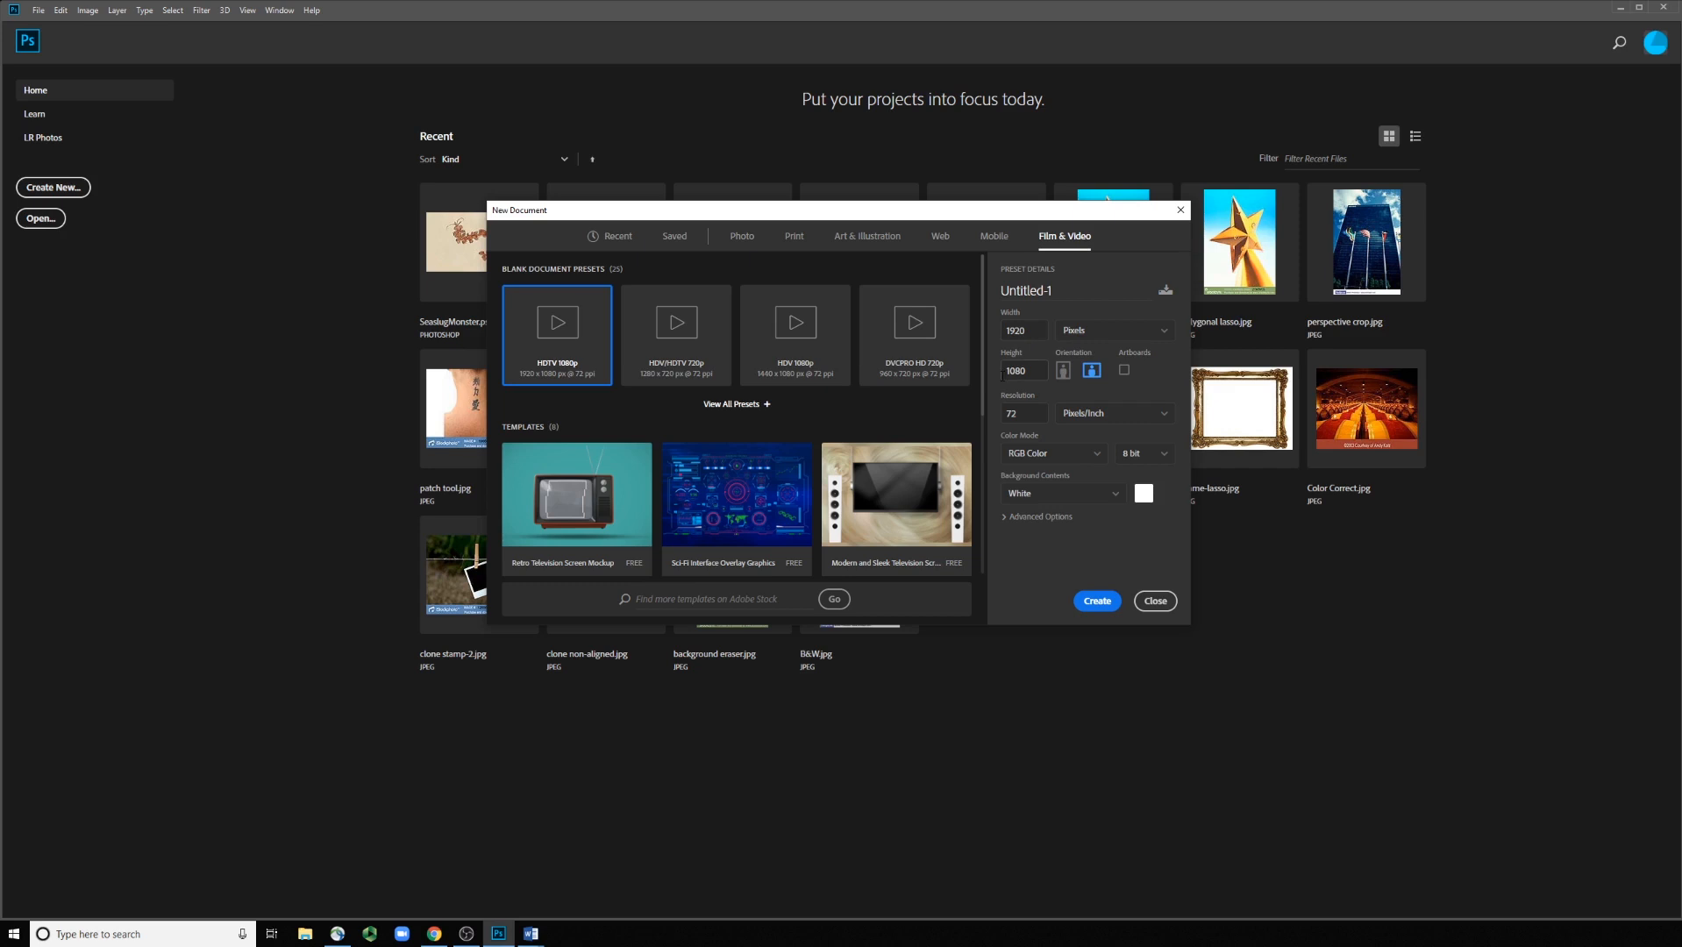
left_click(1114, 333)
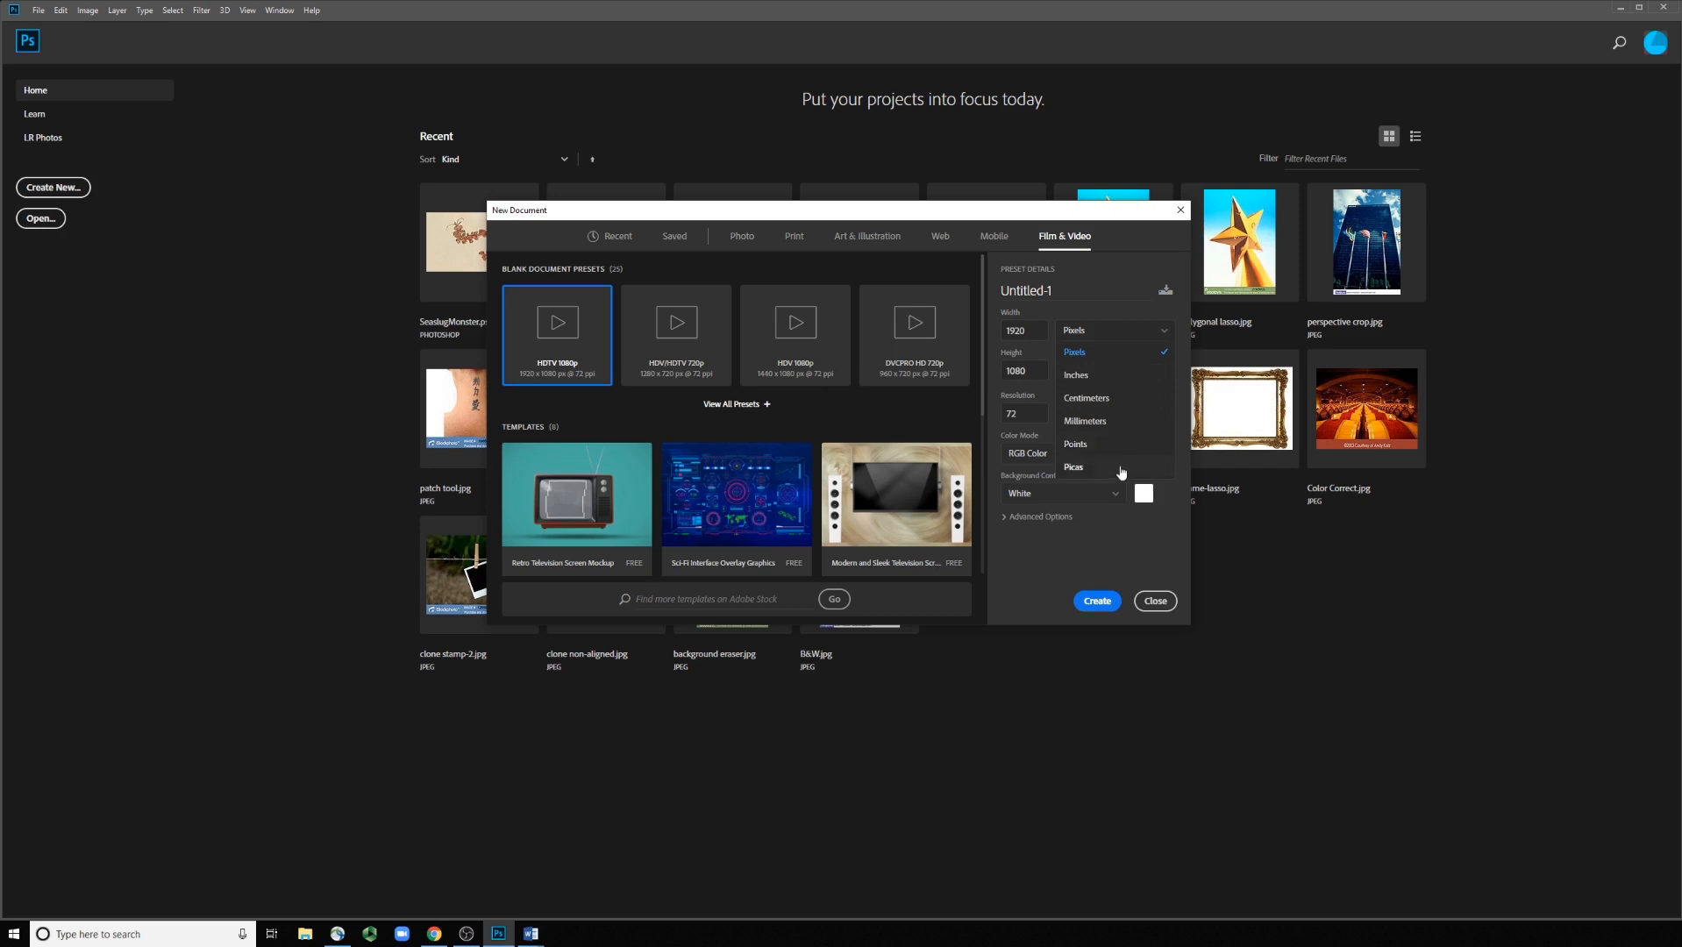
left_click(1120, 362)
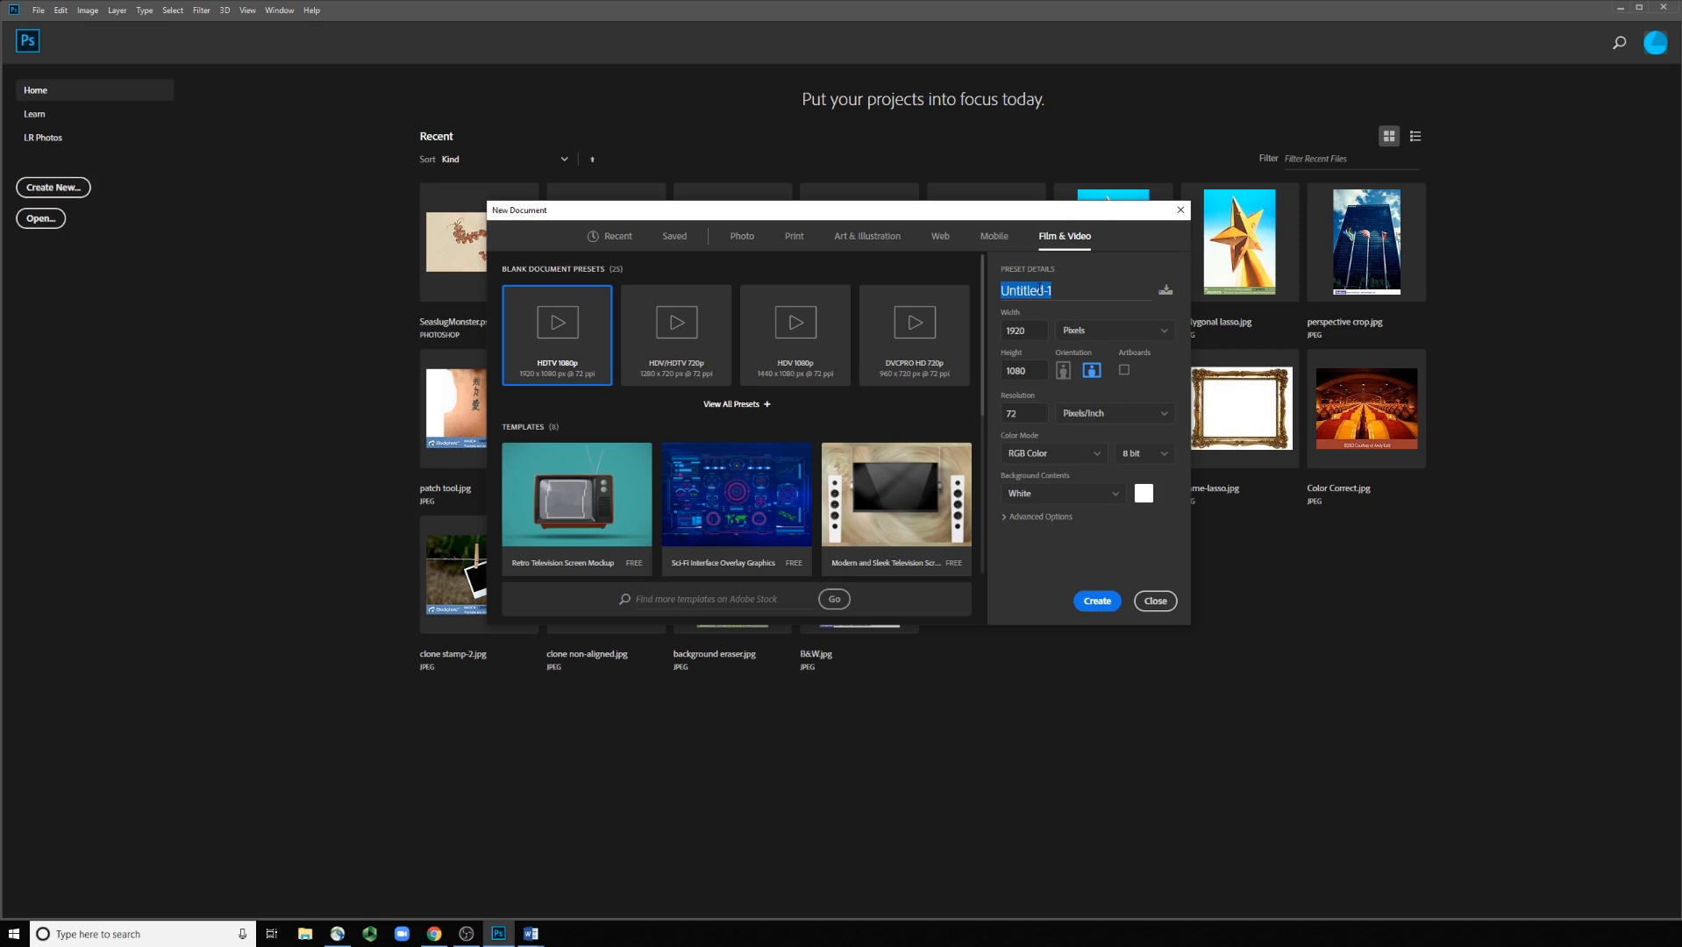
type("PSIntro")
- Set the new document's resolution to 200 pixels/inch
left_click(1026, 418)
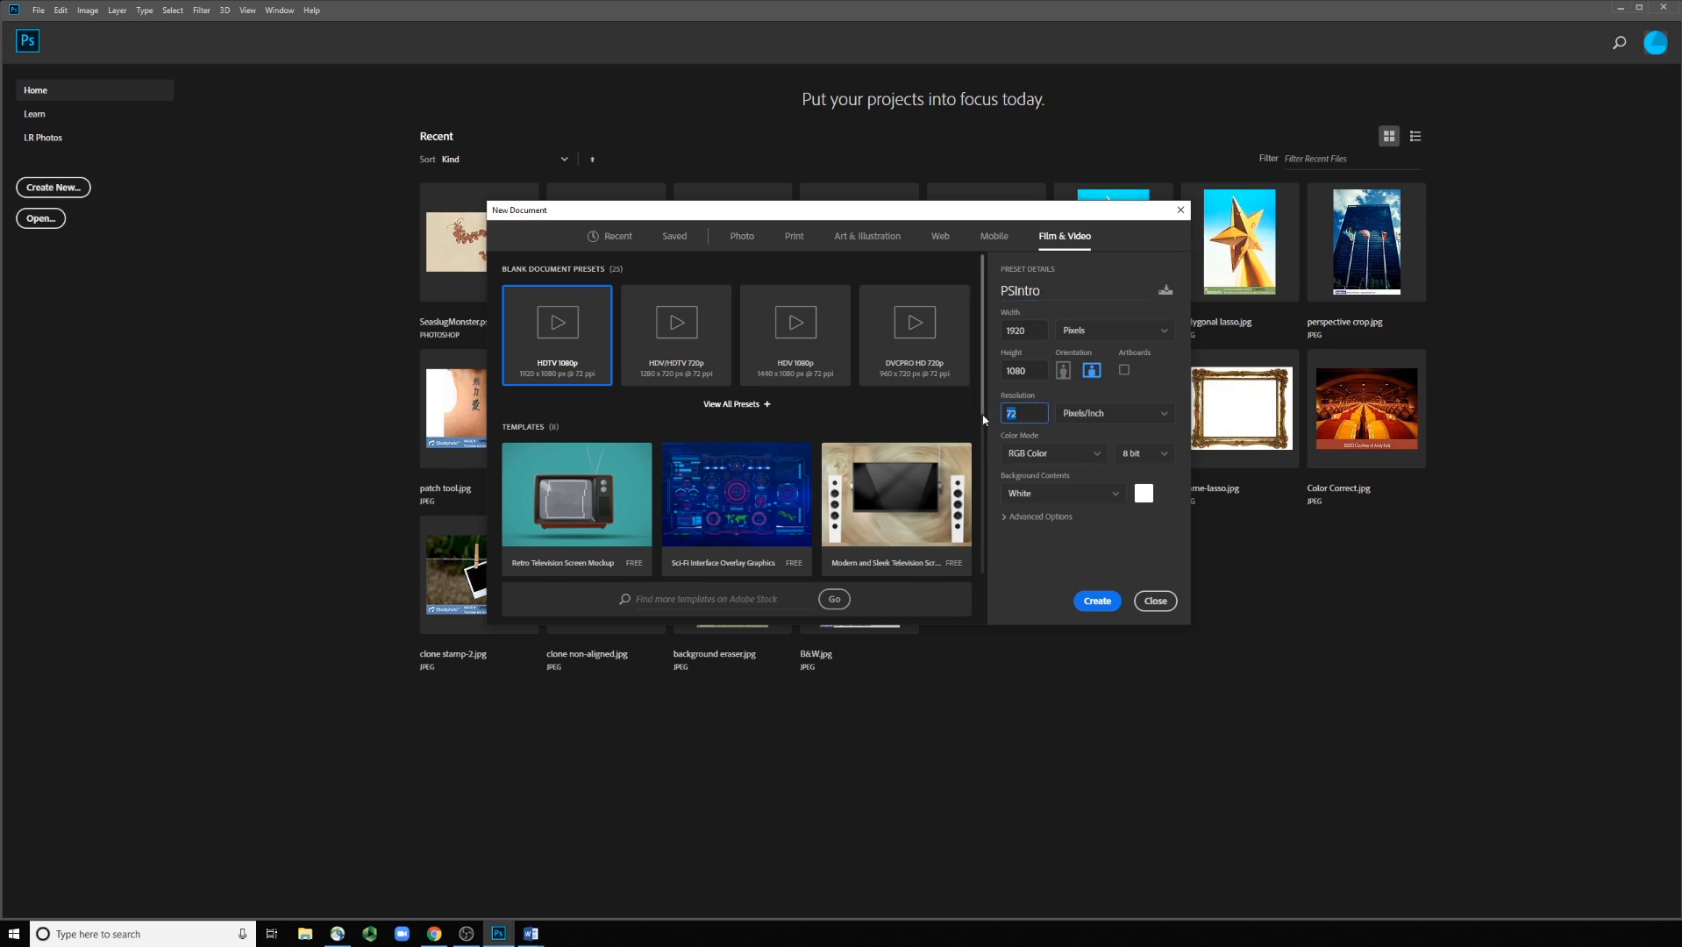
type("200")
left_click(1140, 421)
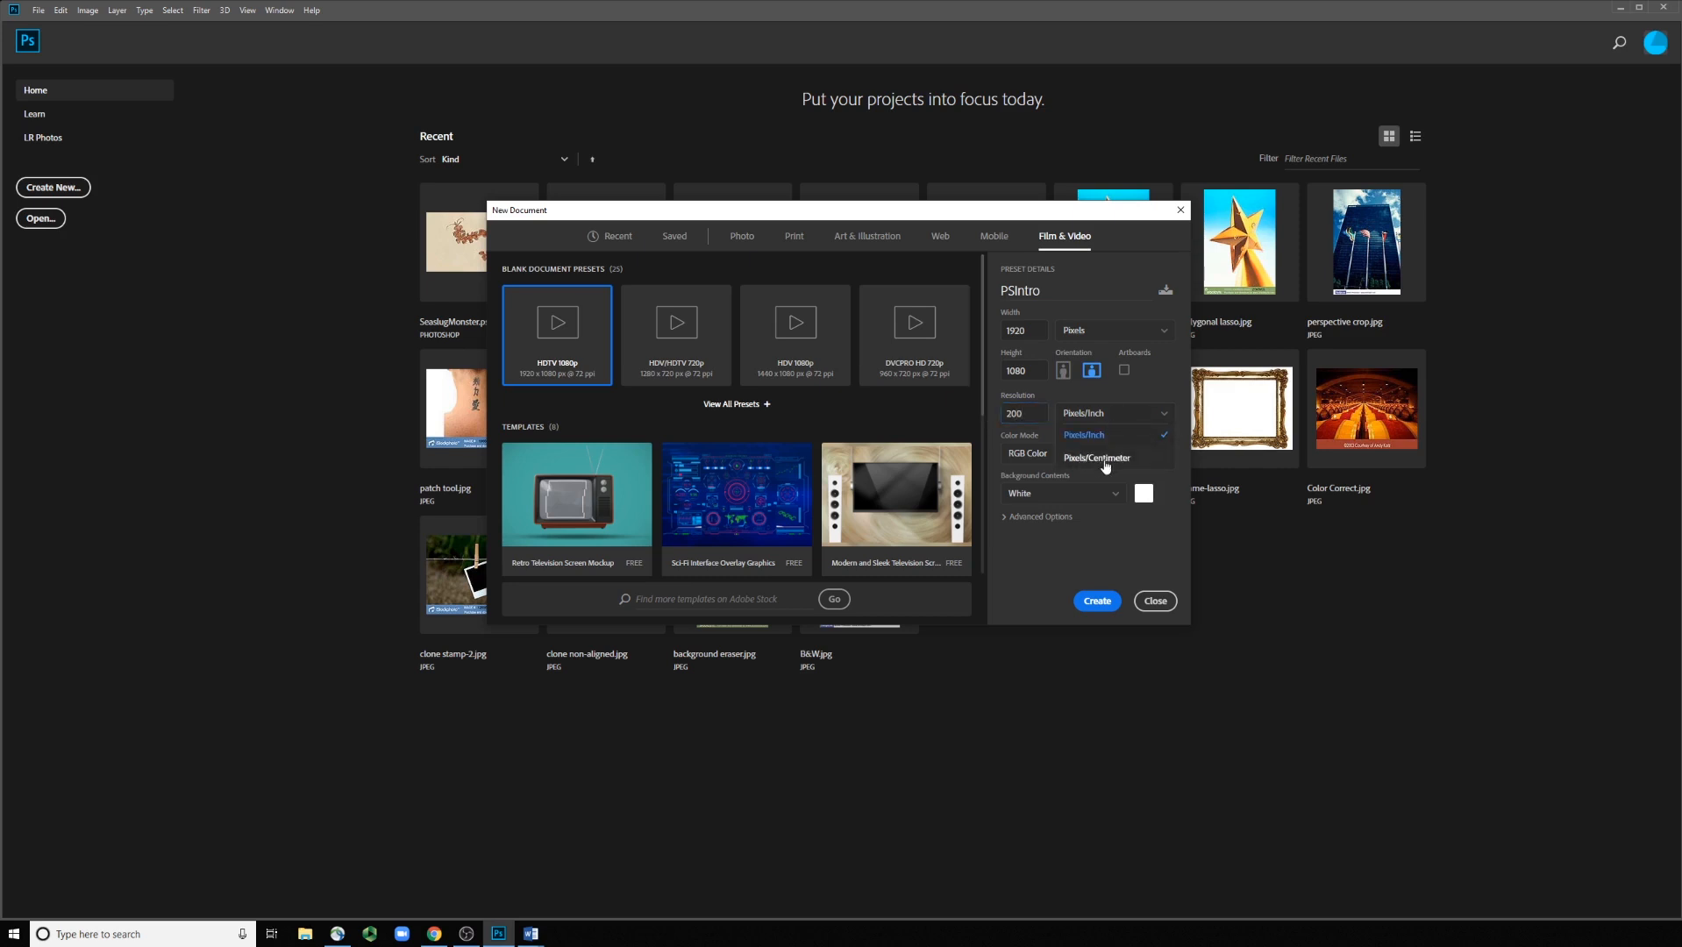
left_click(1107, 416)
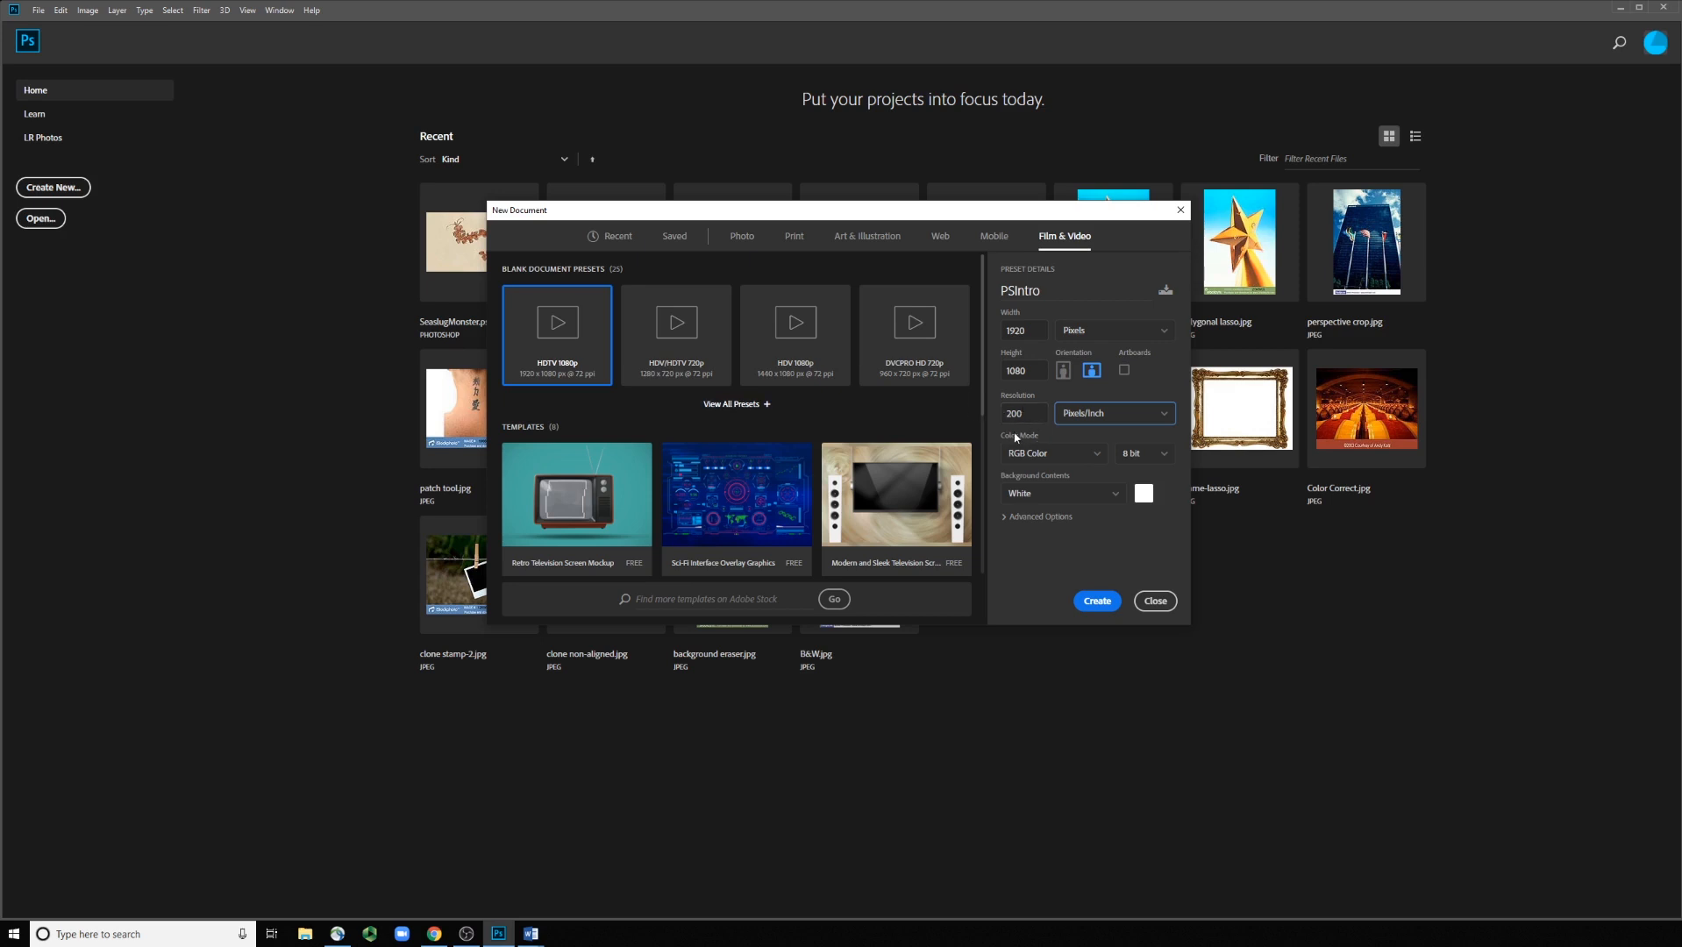
- Create the document in 8-bit RGB Color with white background contents
left_click(1070, 456)
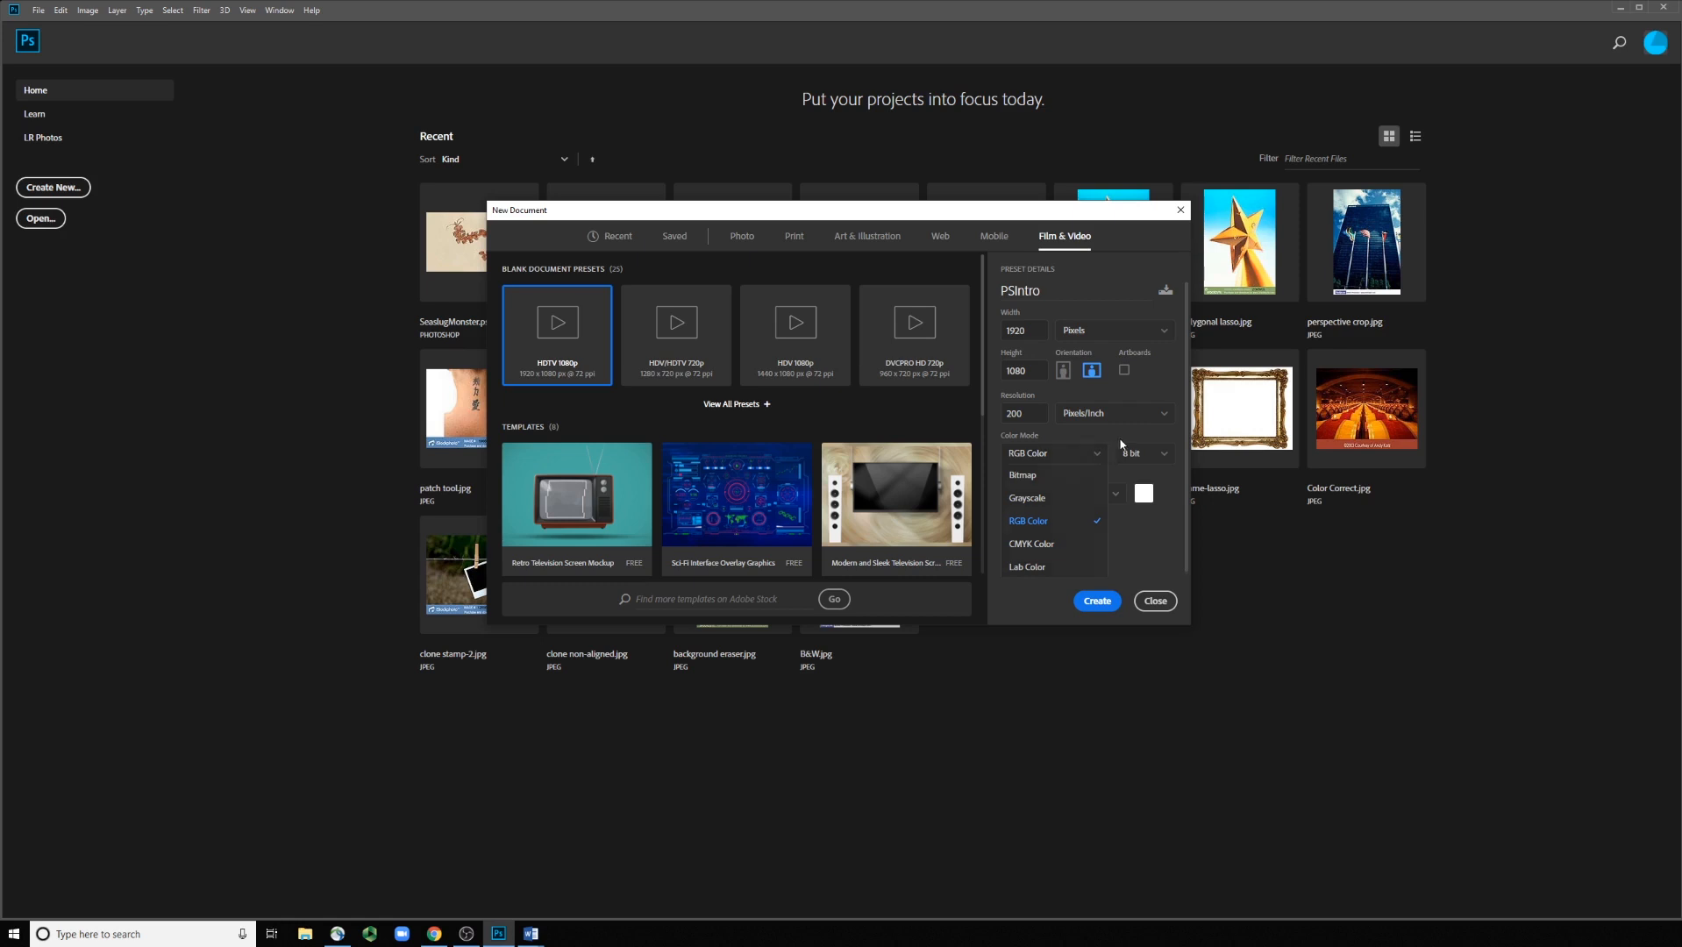
left_click(1087, 454)
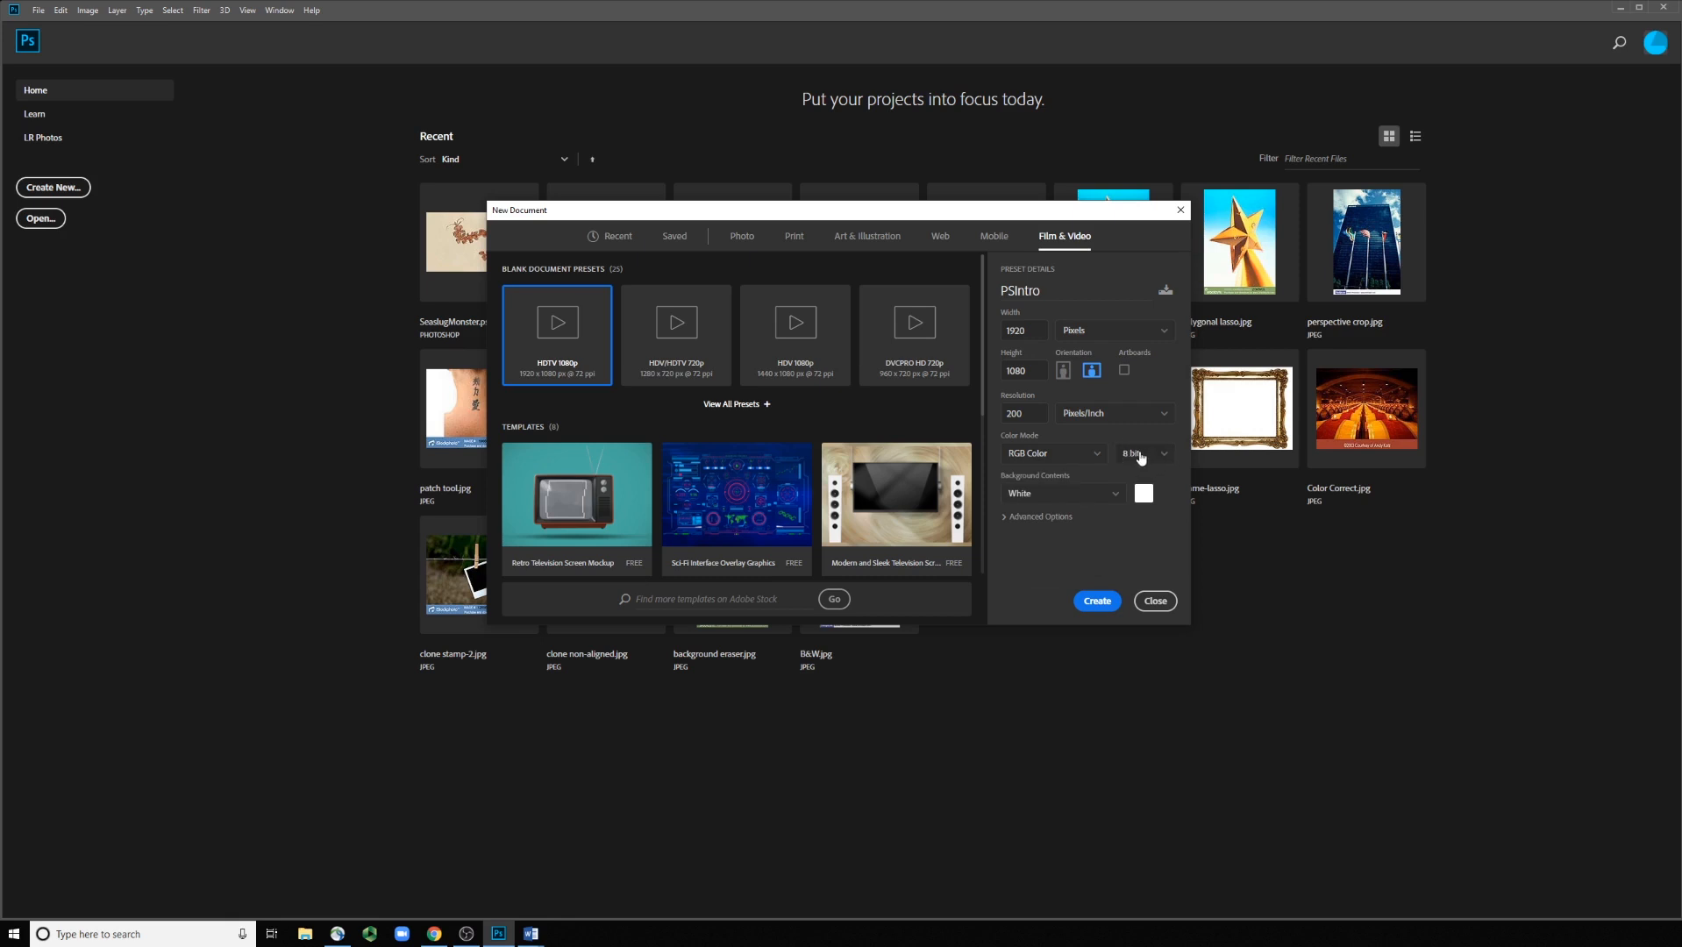
left_click(1145, 454)
left_click(1138, 476)
left_click(1121, 496)
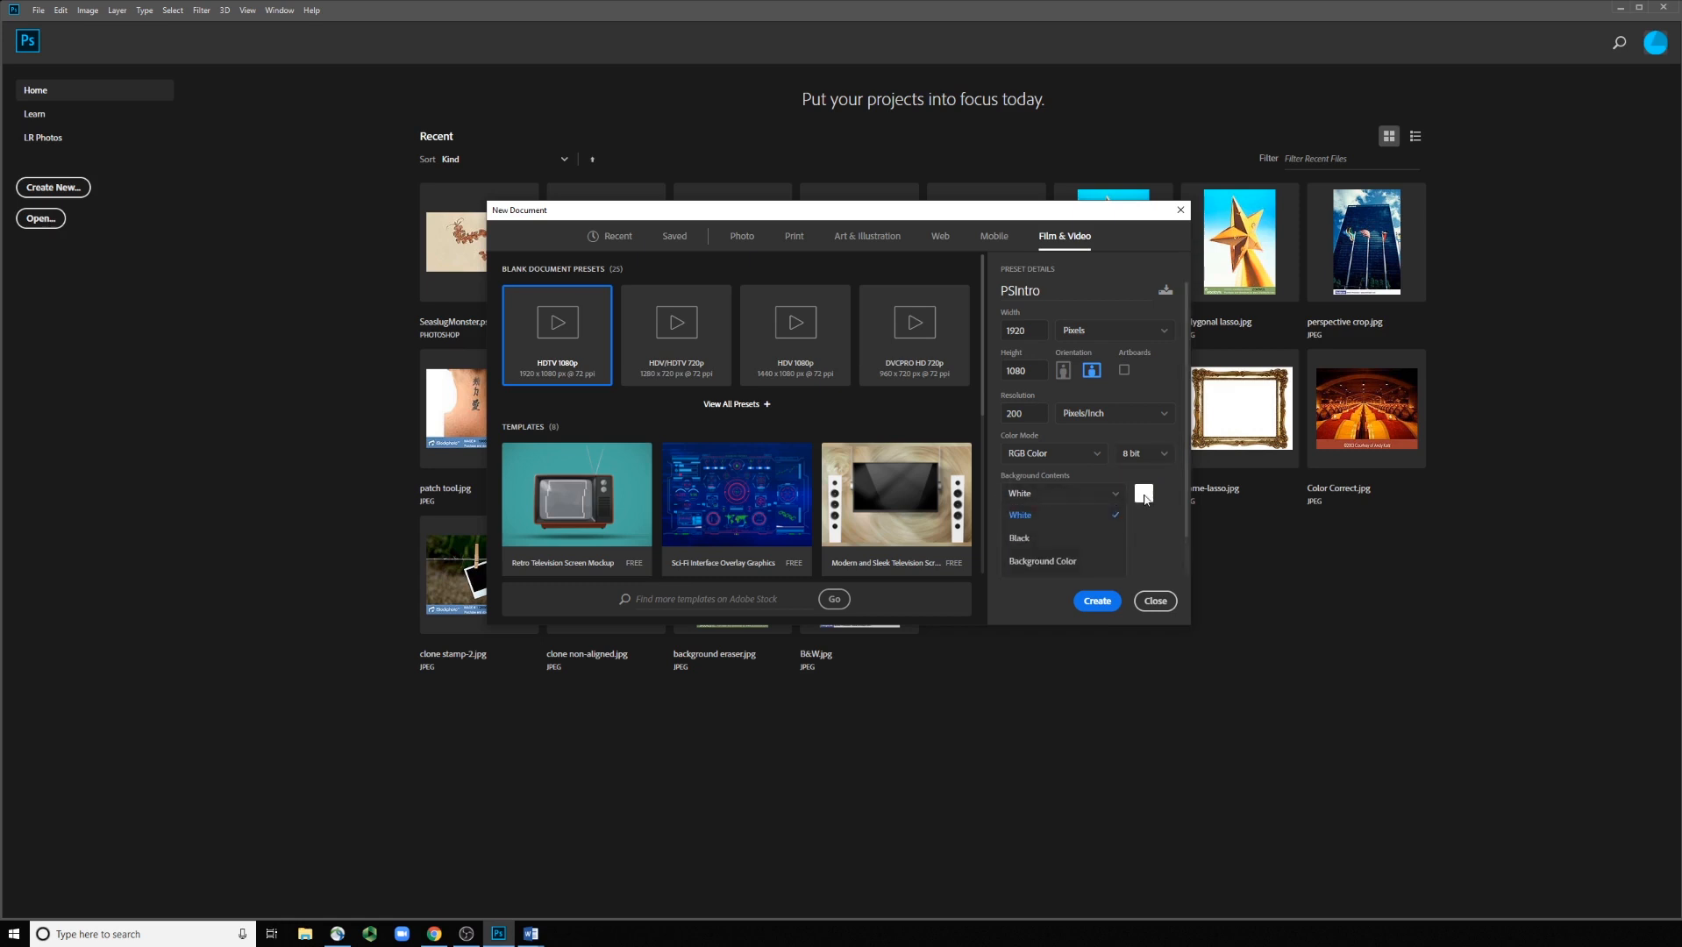
left_click(1053, 516)
left_click(1098, 602)
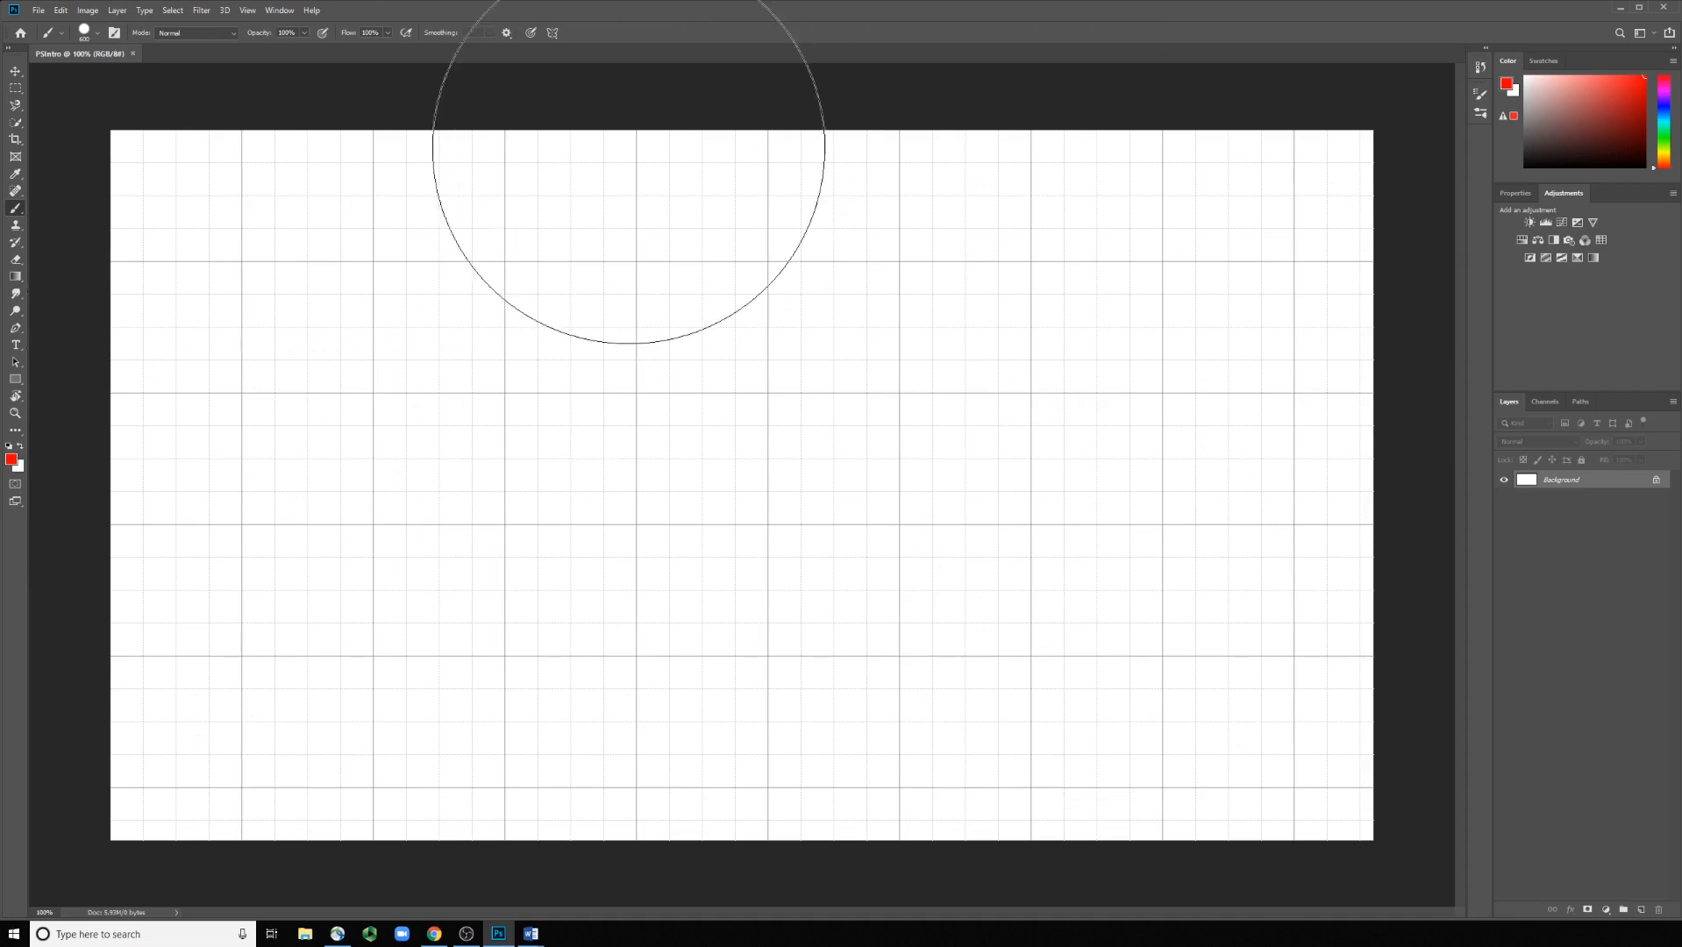
- Reset the Essentials workspace to its default panel layout
left_click(280, 10)
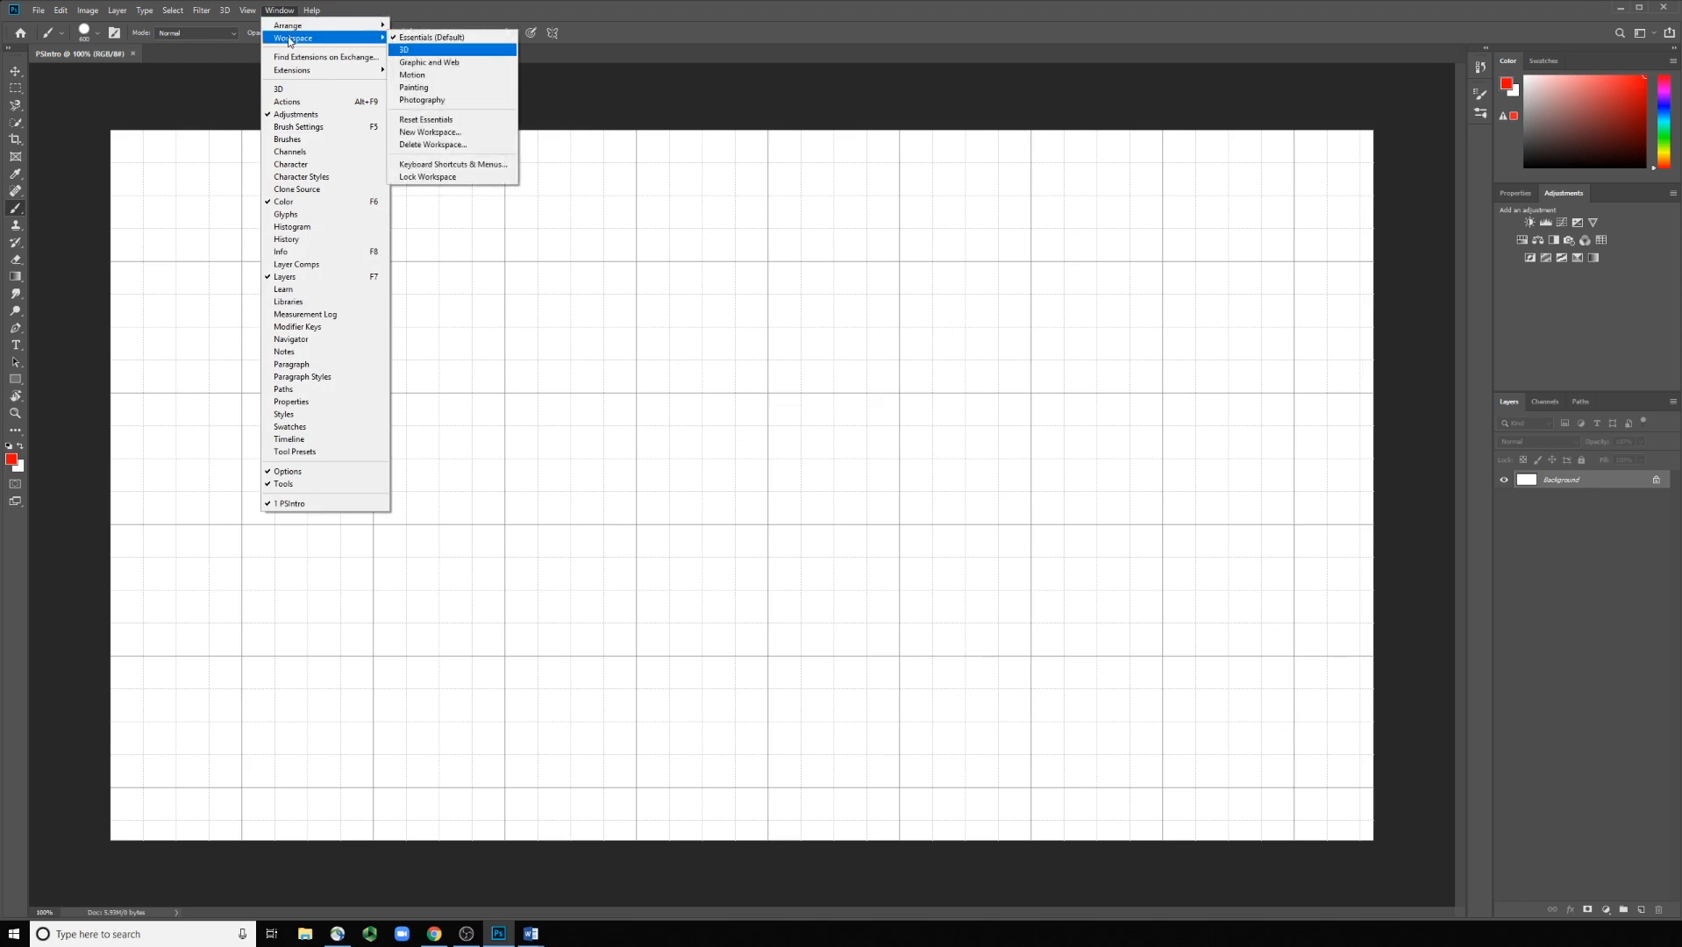
mouse_move(290, 40)
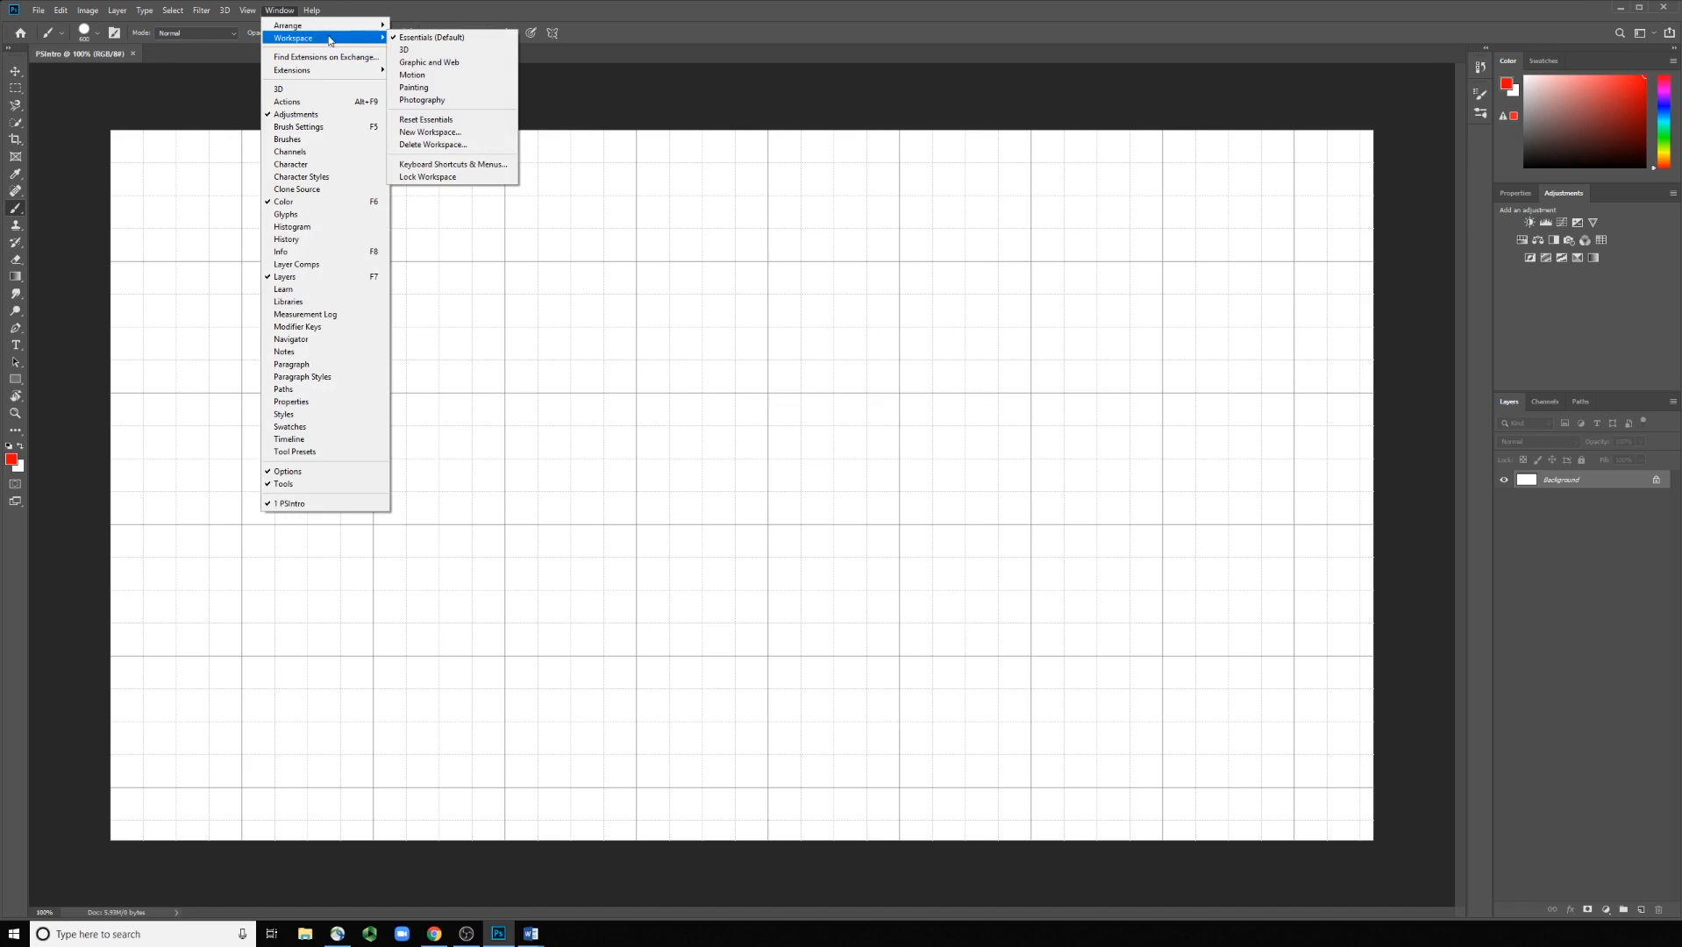
left_click(459, 120)
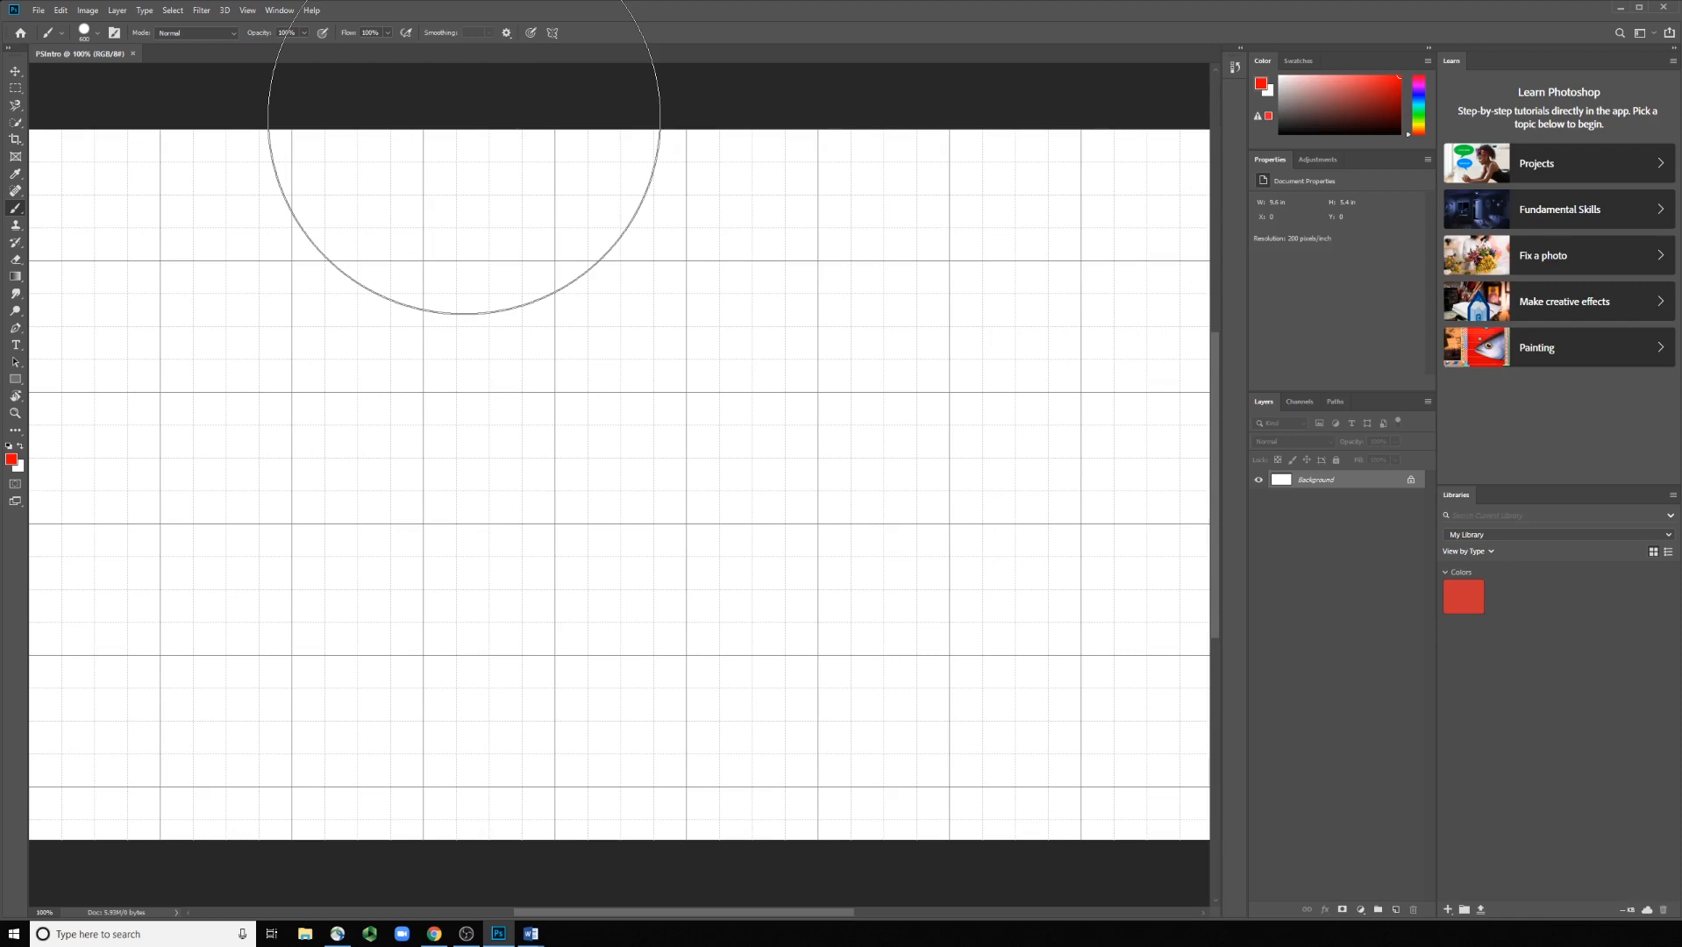
- Group the Libraries panel with the Learn panel and hide that panel column
scroll(589, 244, "down", 2)
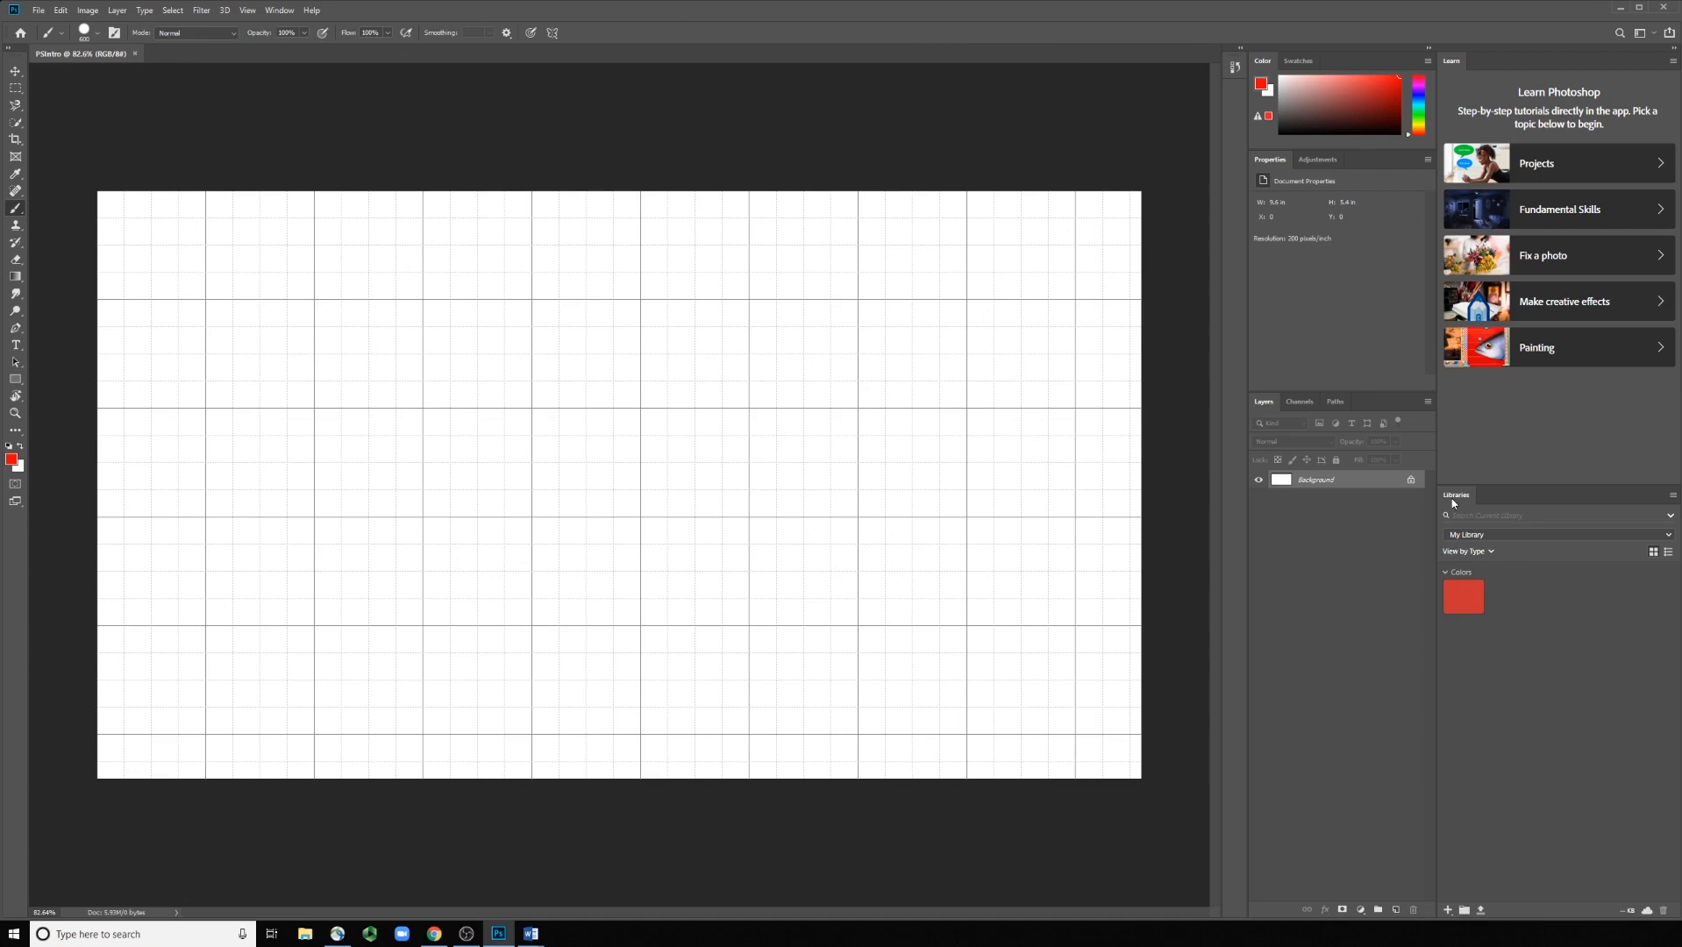
left_click_drag(1454, 502, 1484, 62)
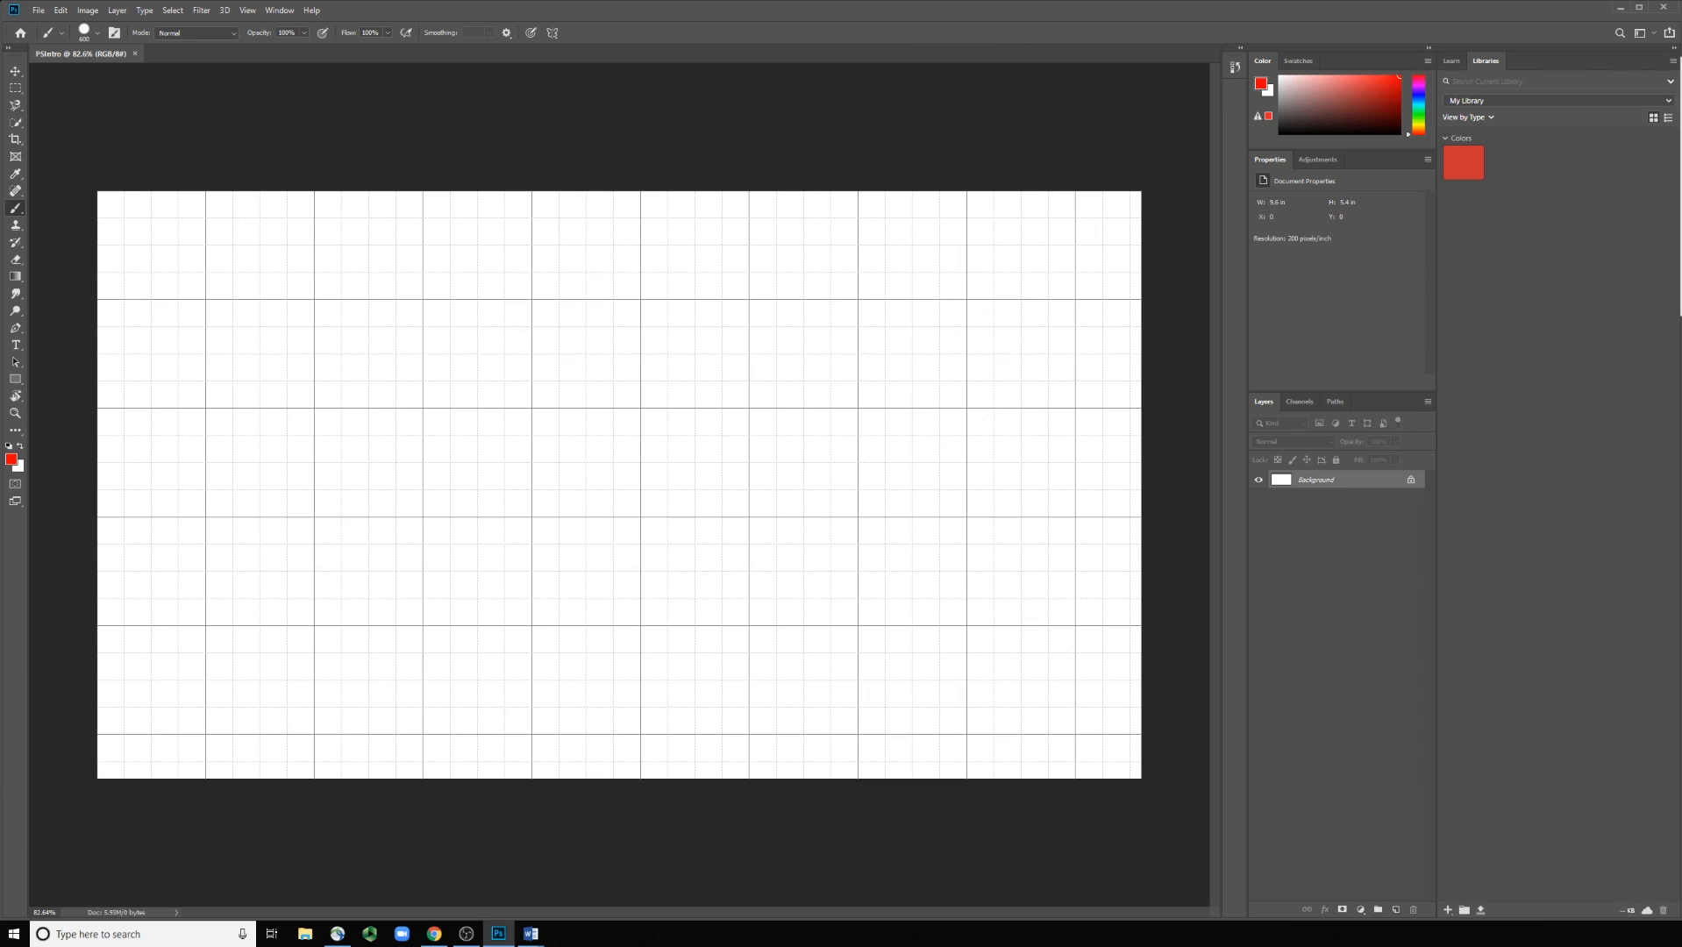
left_click(1680, 306)
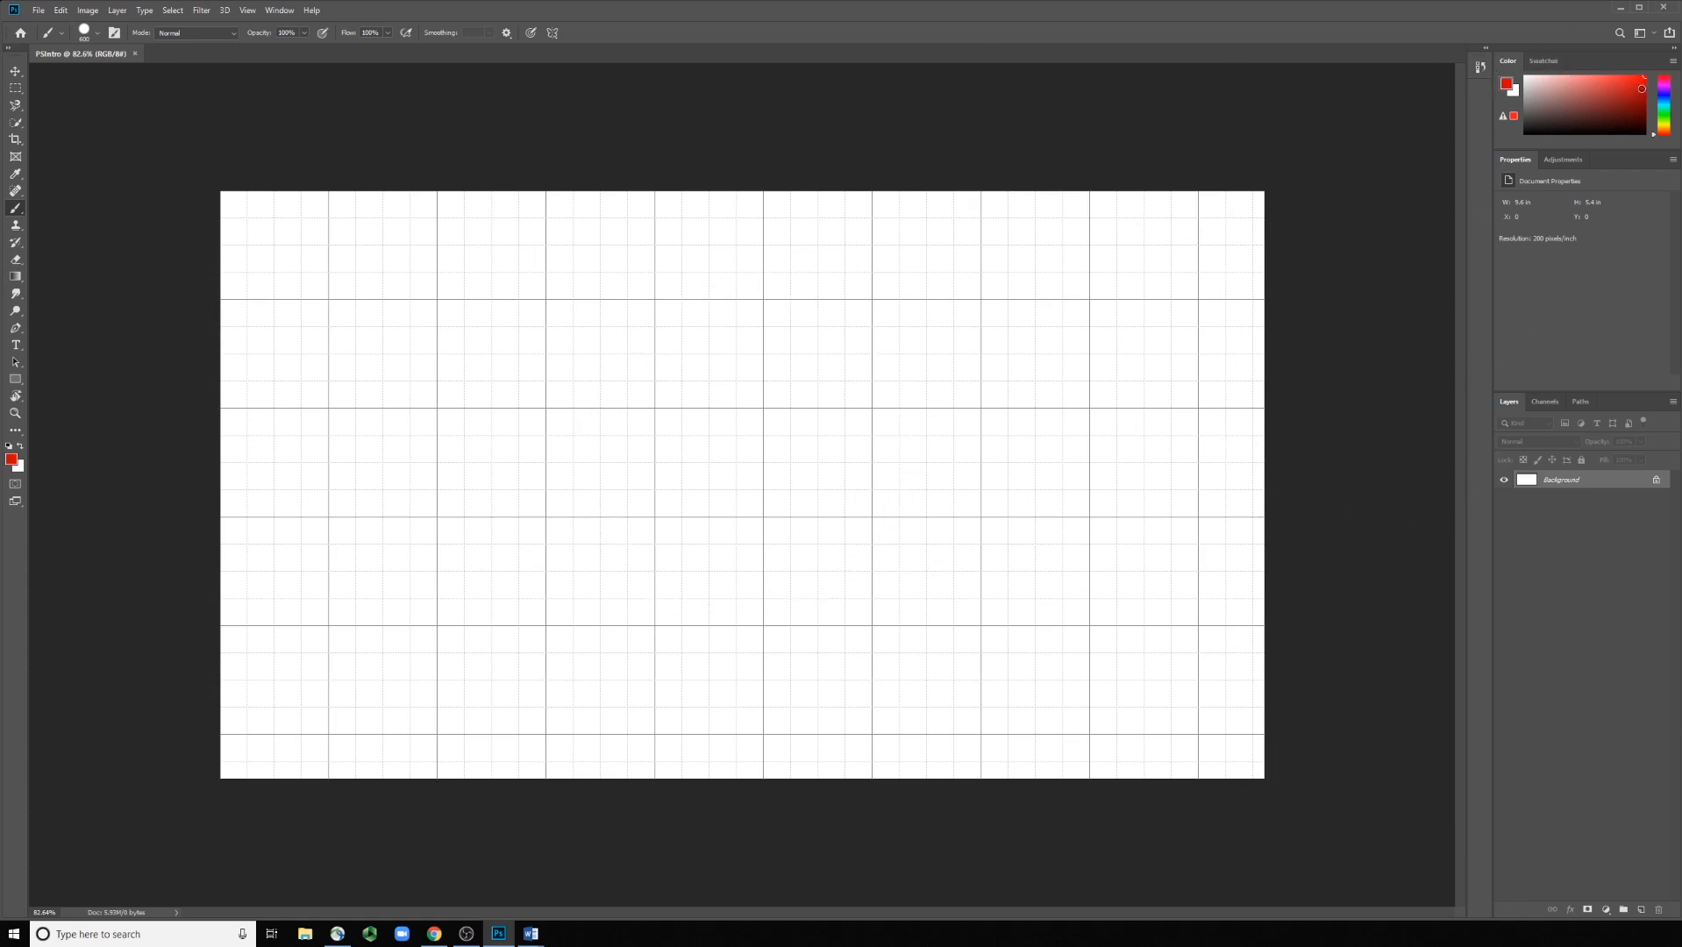
- Try black and a light blue swatch as foreground colors, and restore the default black and white colors
left_click(1568, 92)
mouse_move(1568, 92)
left_mouse_down()
mouse_move(1535, 79)
mouse_move(1629, 73)
mouse_move(1522, 133)
left_mouse_up()
left_click(1547, 61)
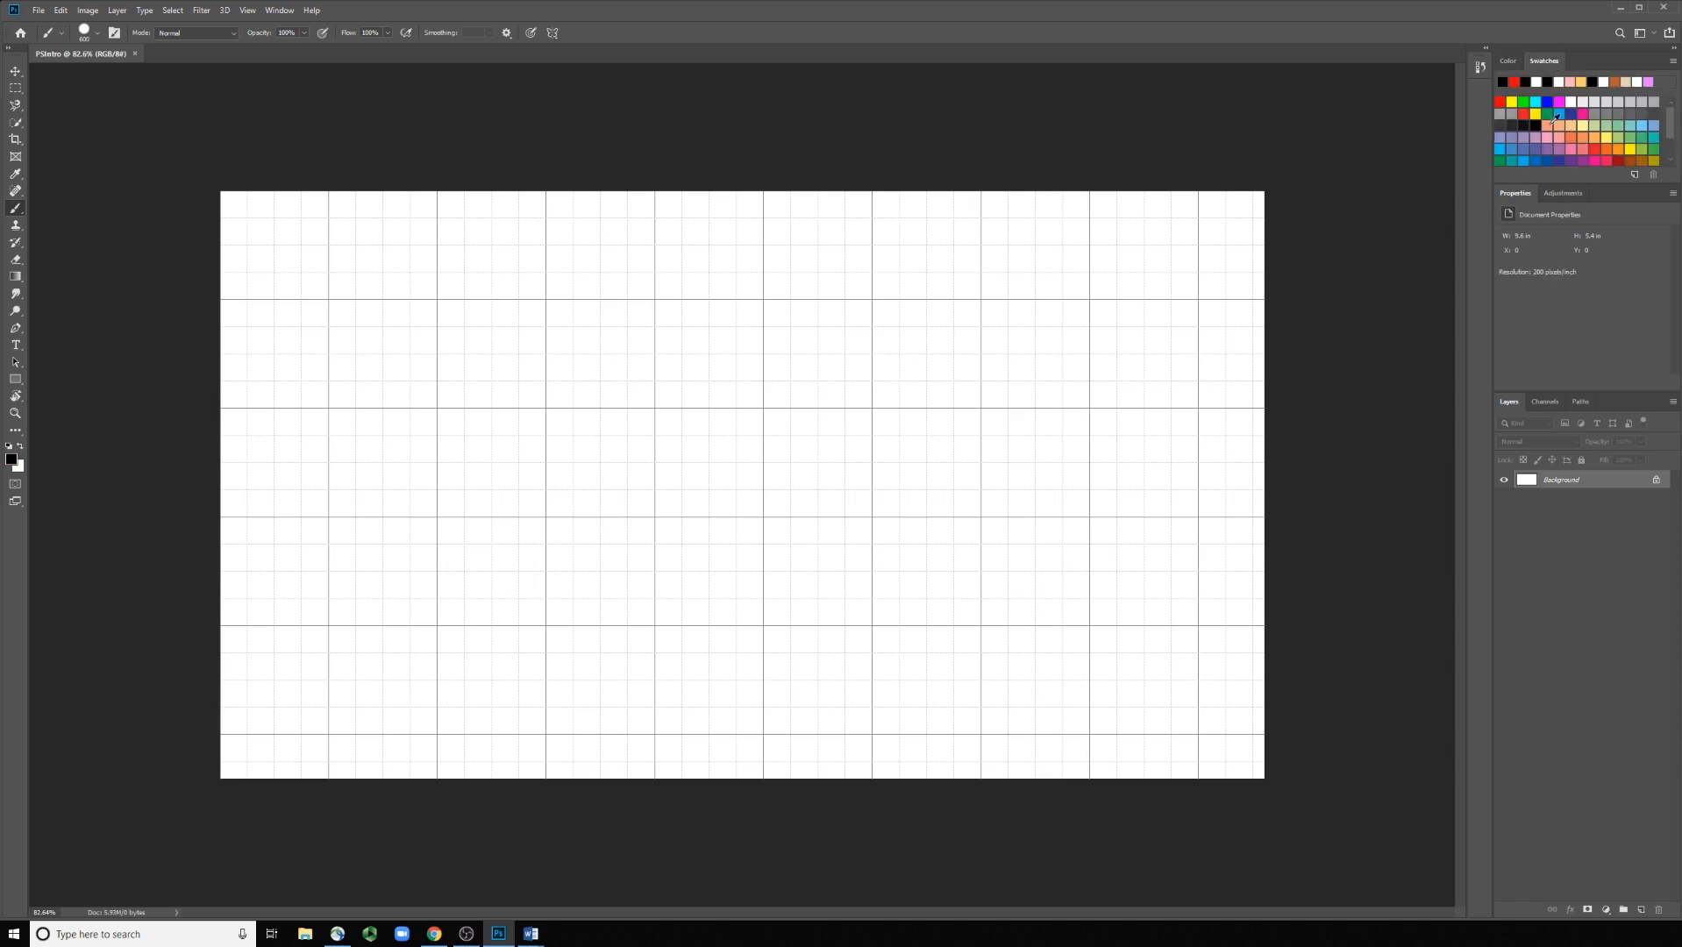
left_click(1560, 114)
left_click(1509, 61)
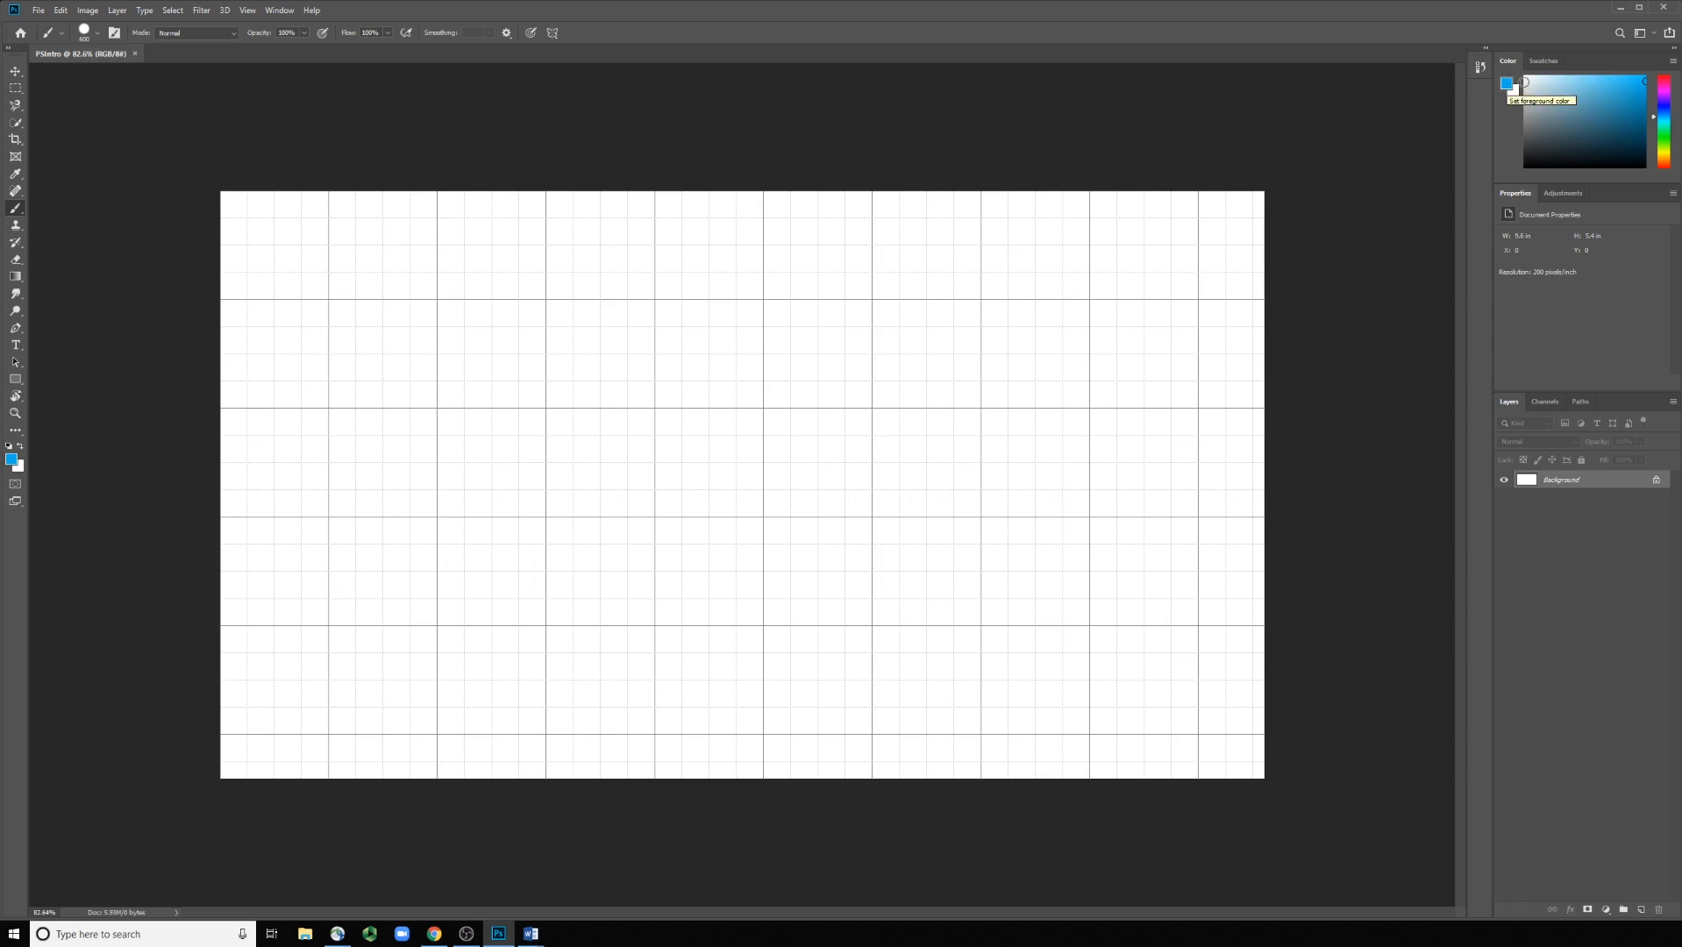
key("d")
- Look over the Adjustments, Properties and Channels panels, and return to the document's layers
left_click(1561, 202)
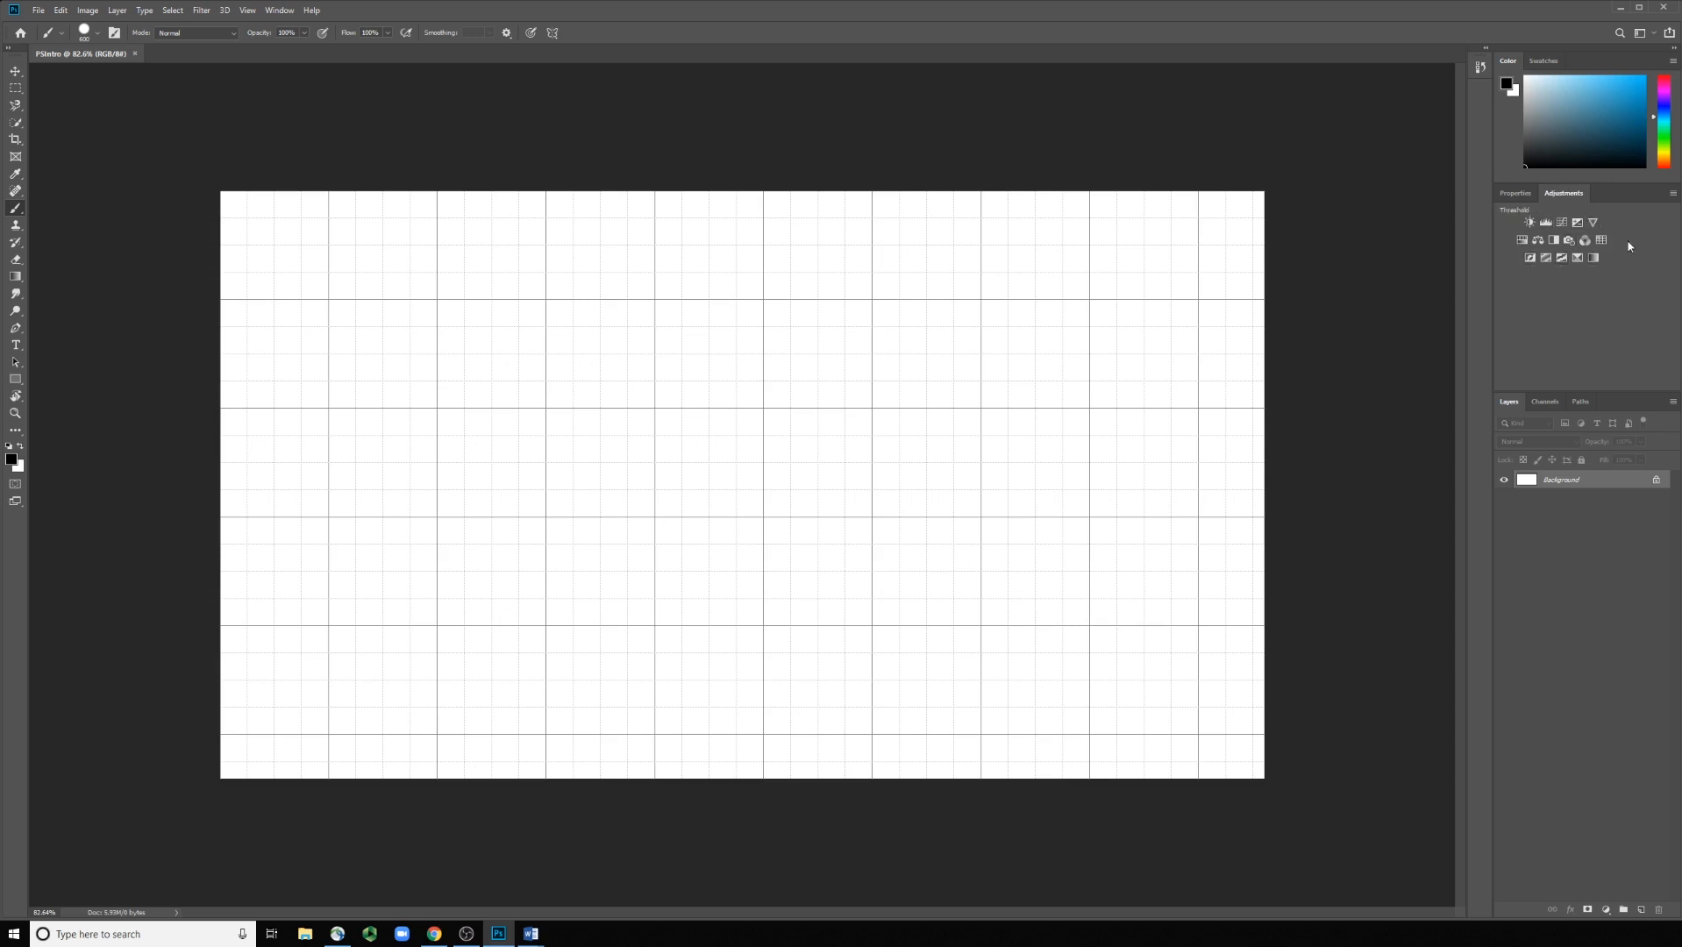
left_click(1516, 195)
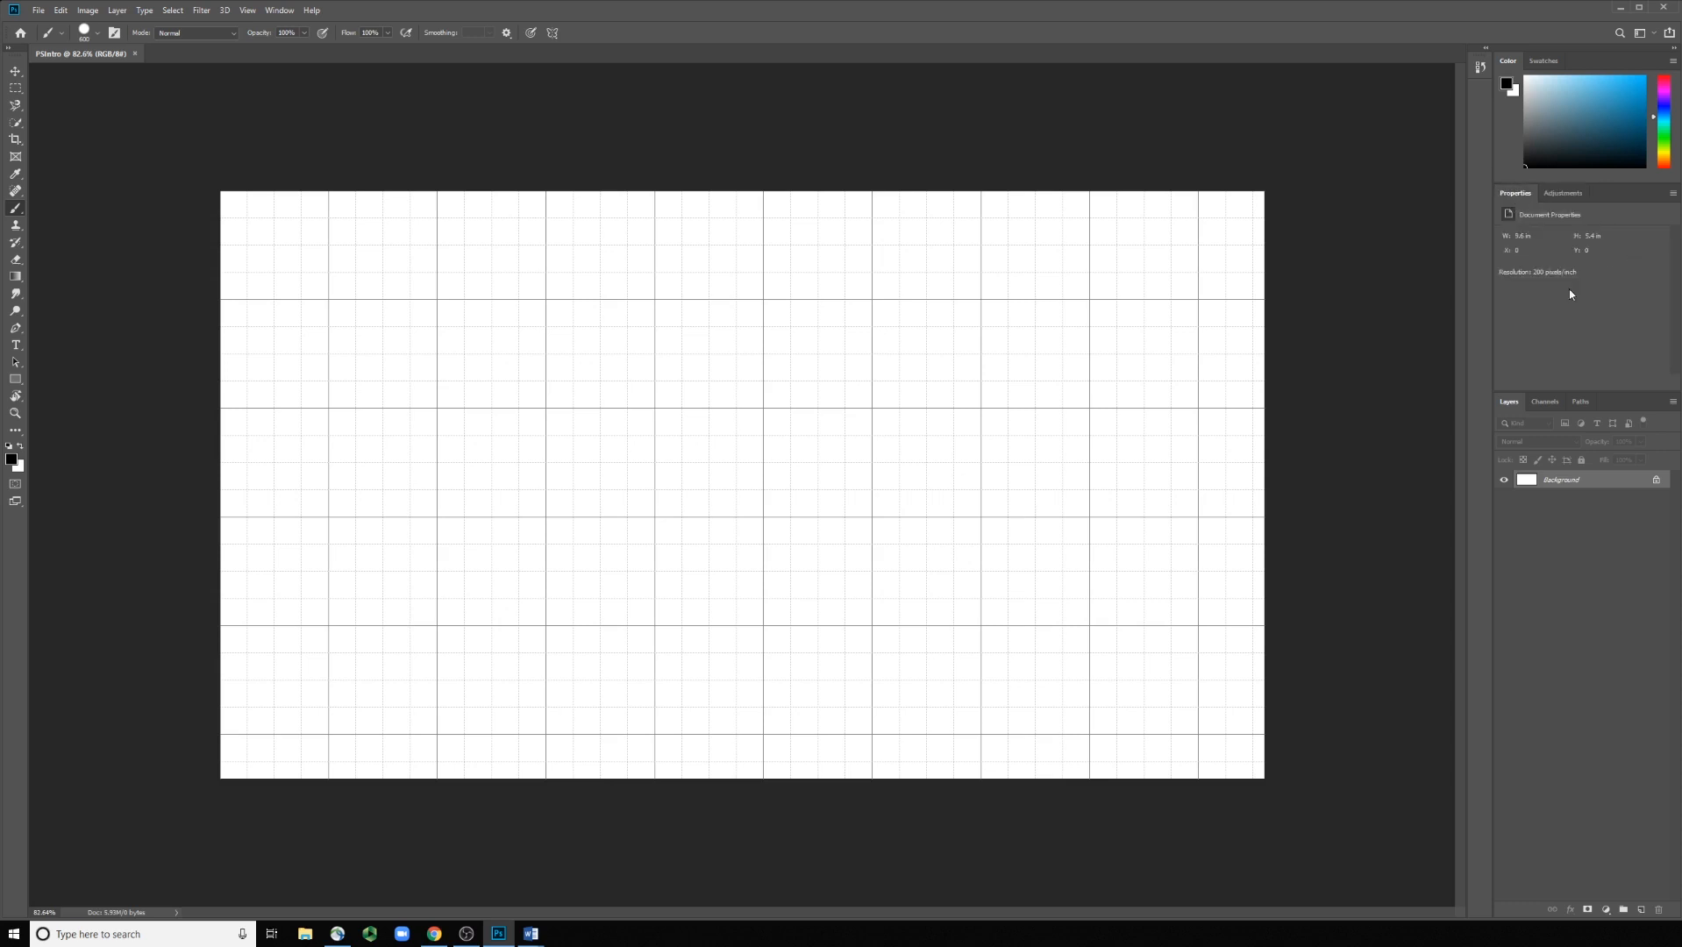
left_click(1534, 403)
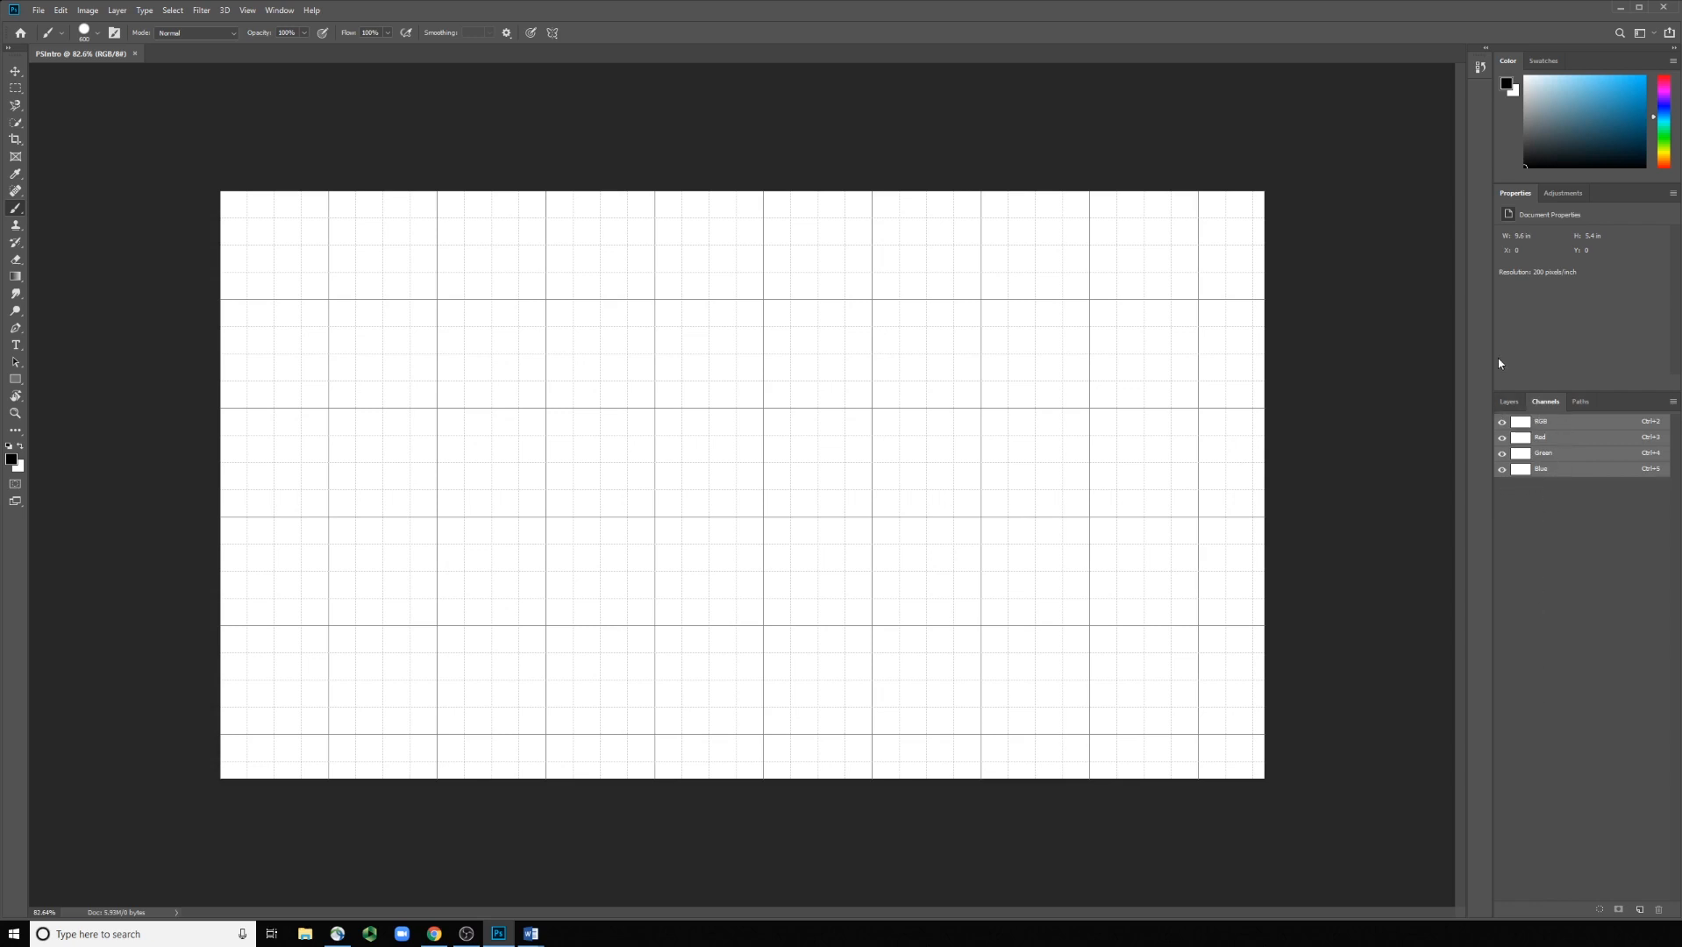
left_click(1506, 403)
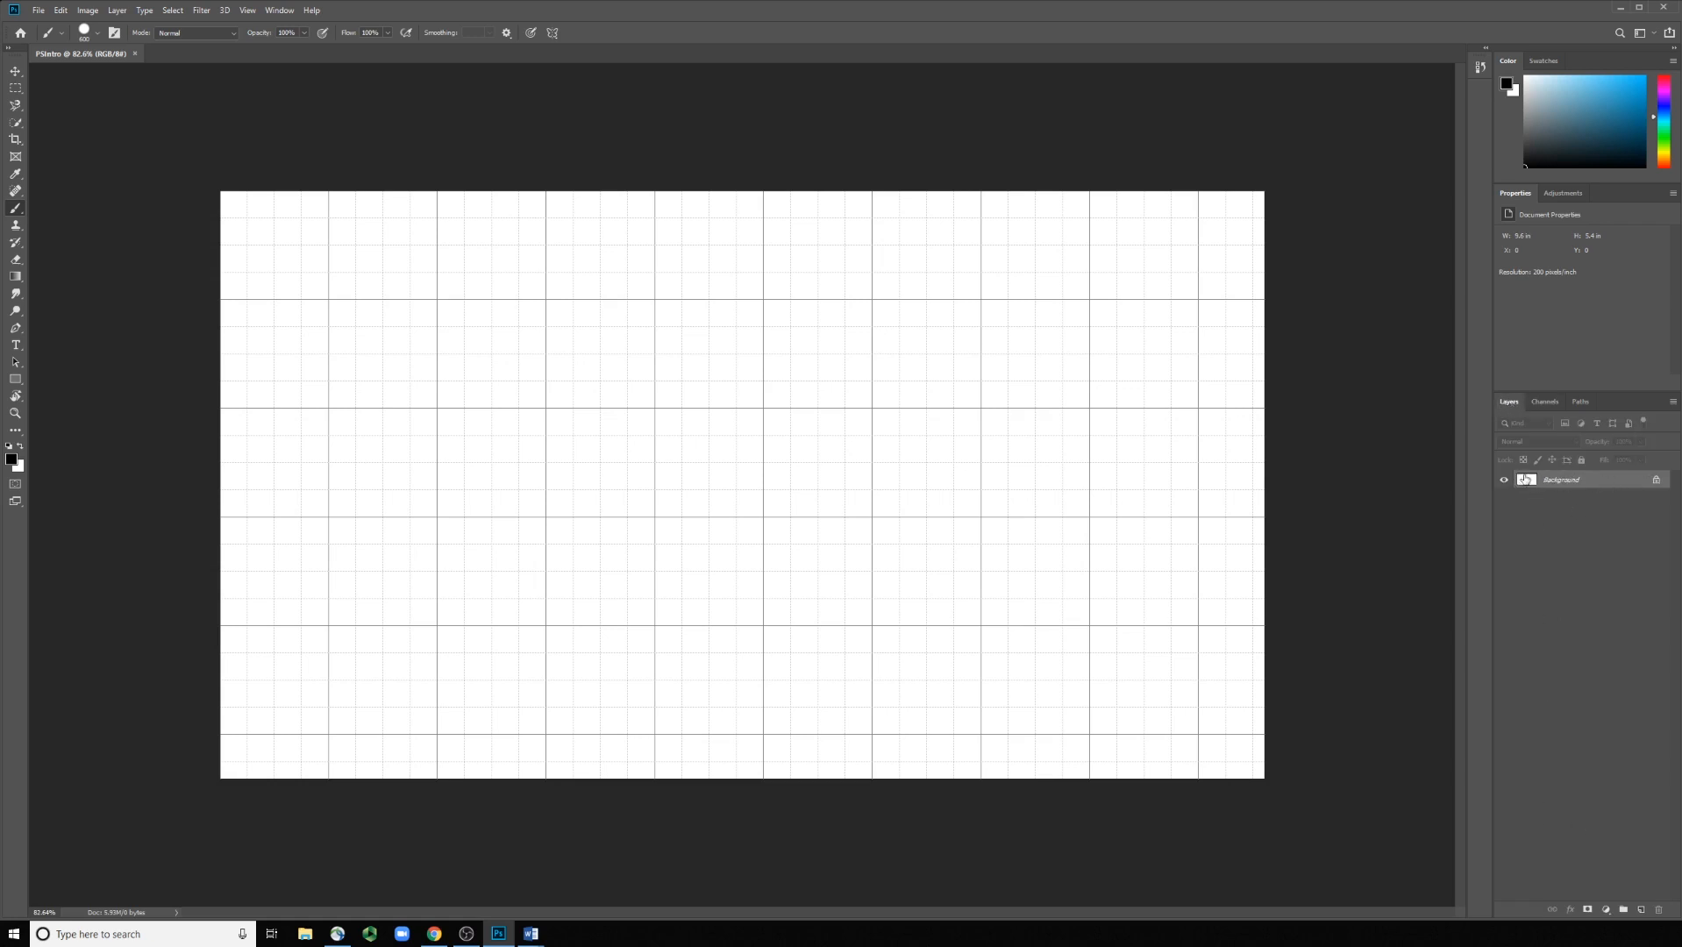
- Convert the locked Background into a regular layer and lock all of its attributes
left_click(1657, 480)
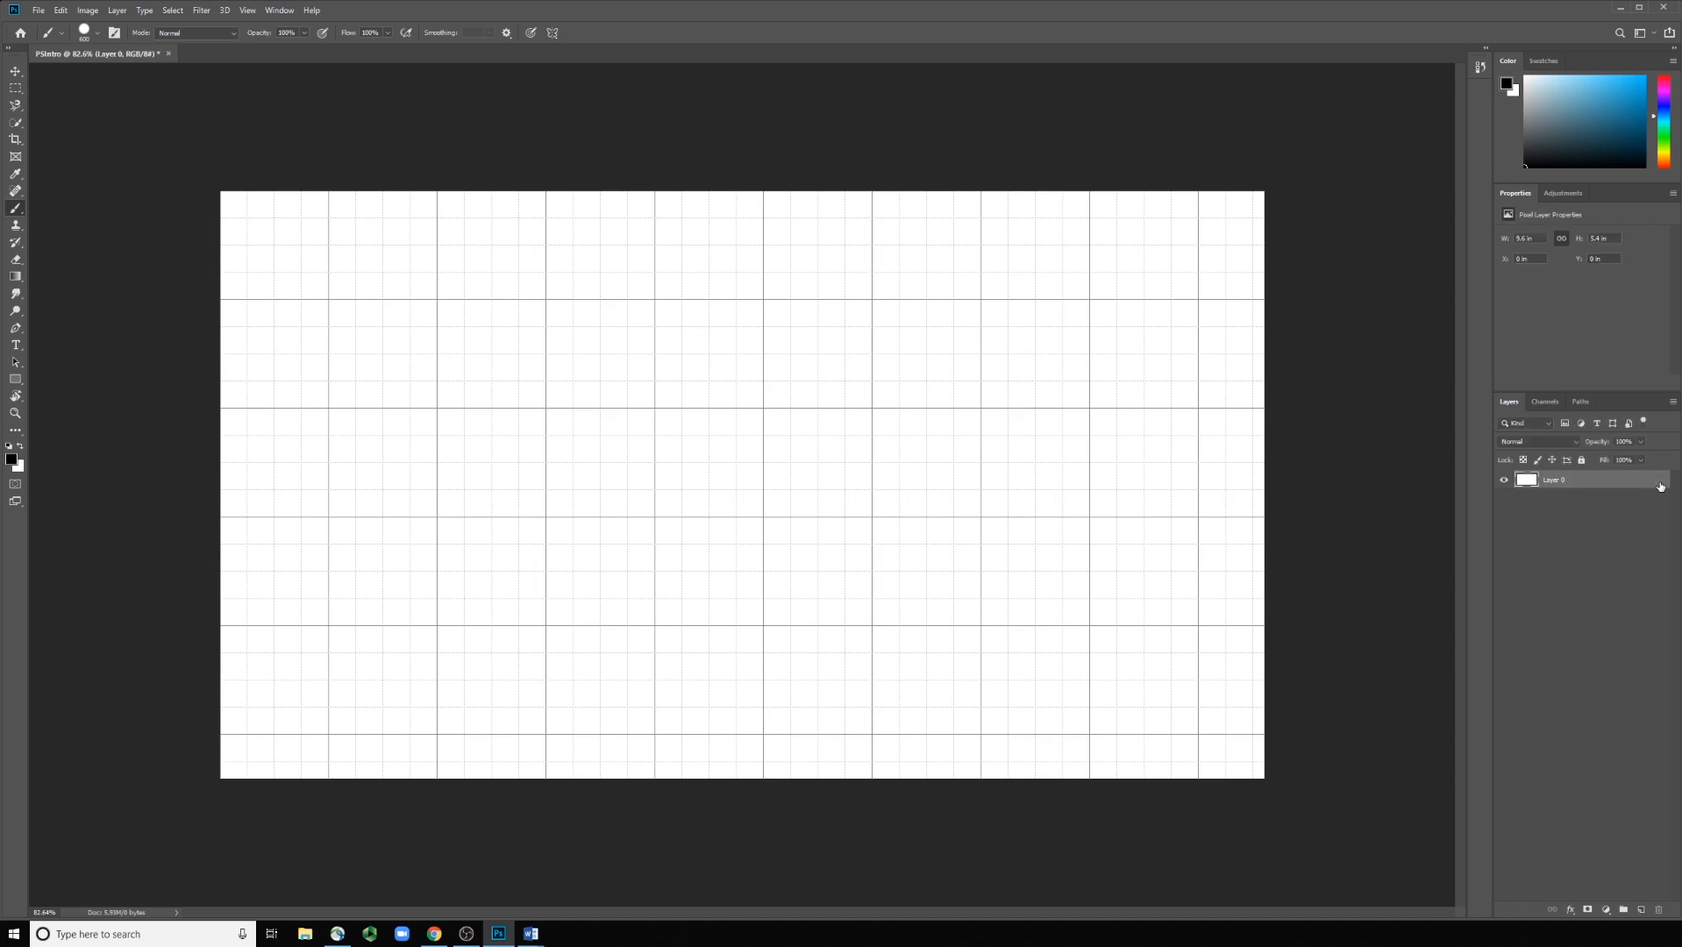
left_click(1582, 461)
- Add a new empty layer above the locked layer and delete it again
left_click(1643, 912)
left_click(1659, 910)
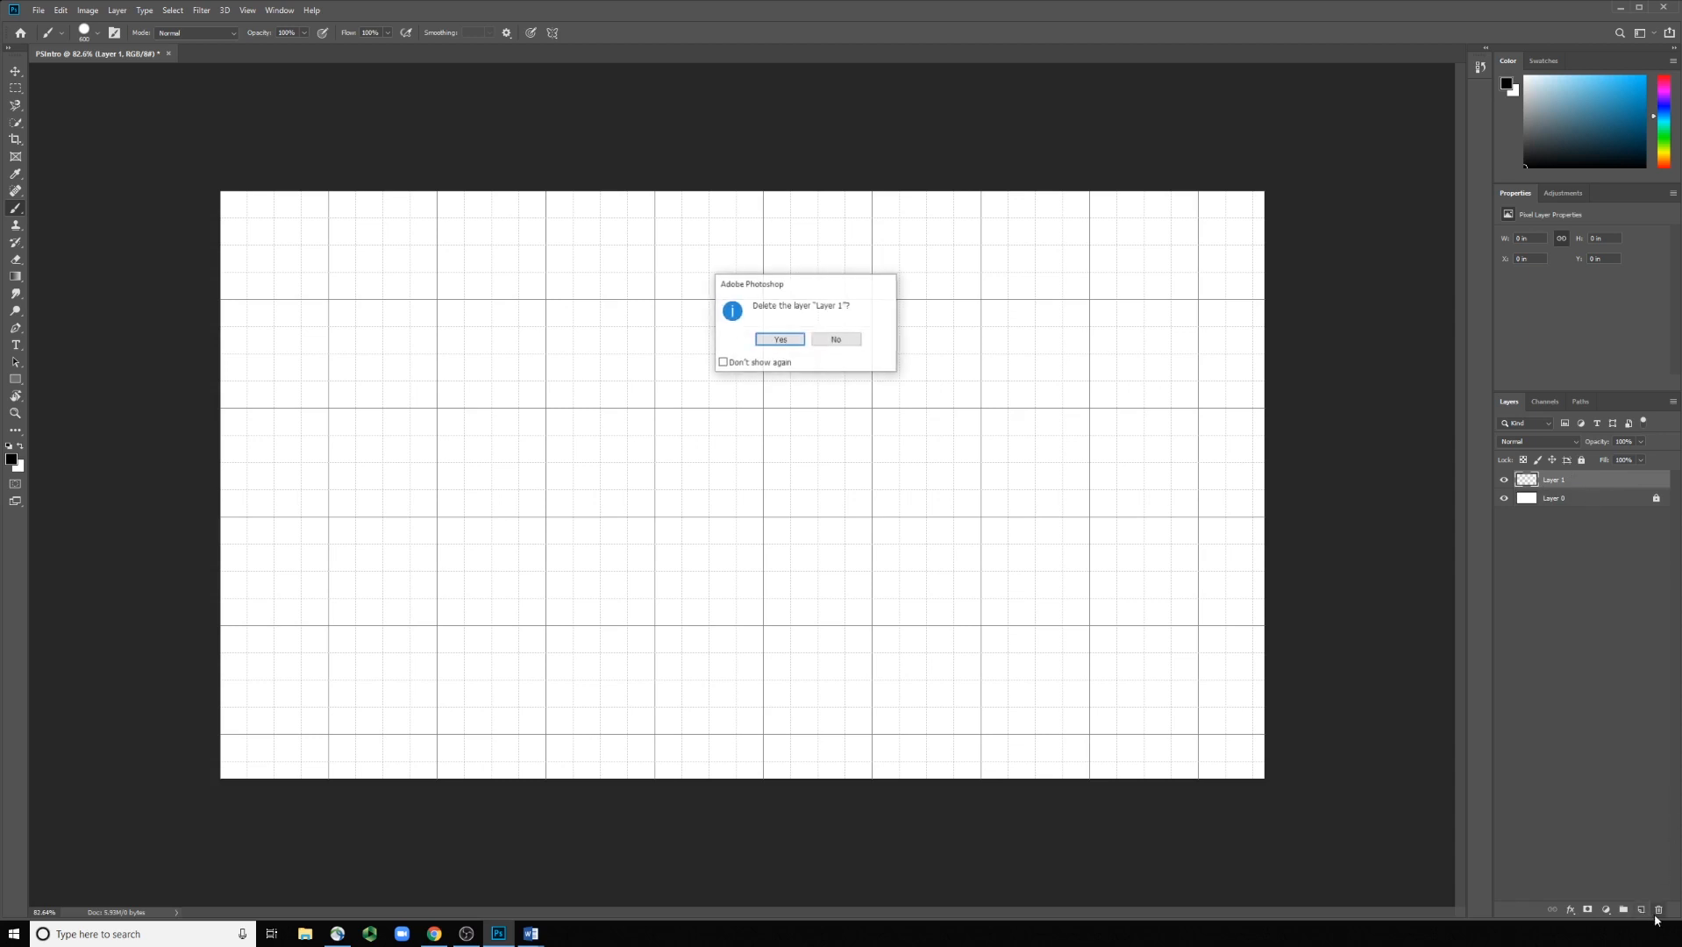
left_click(777, 342)
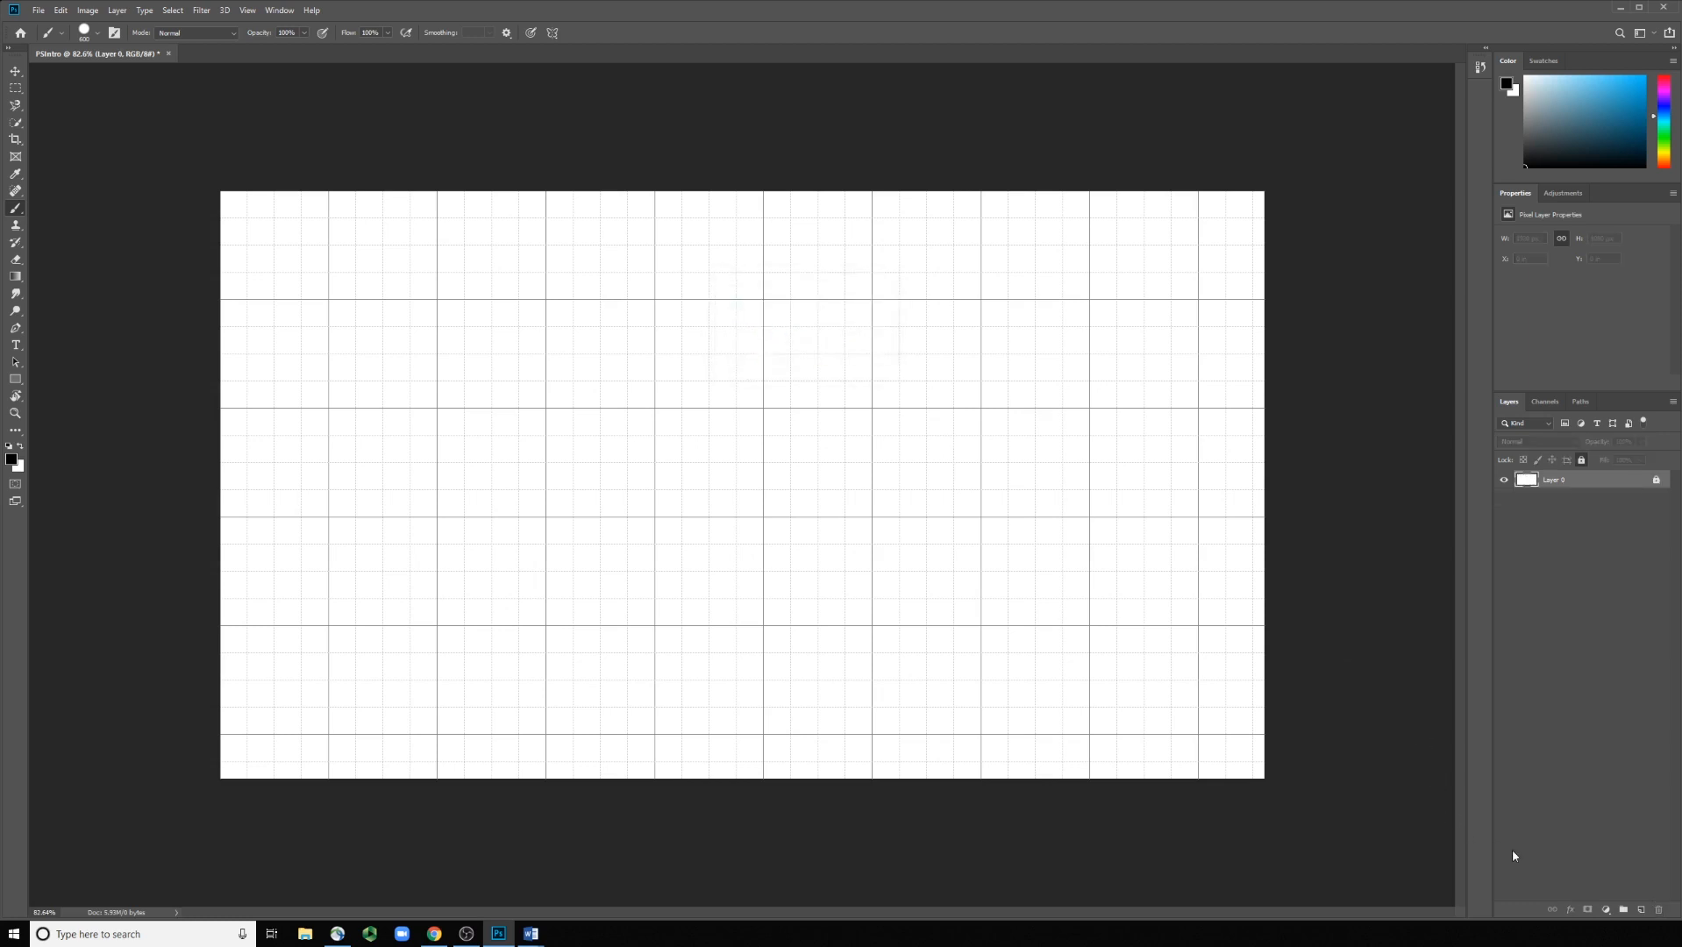
- Add a new empty layer group above the locked layer and delete it again
left_click(1624, 910)
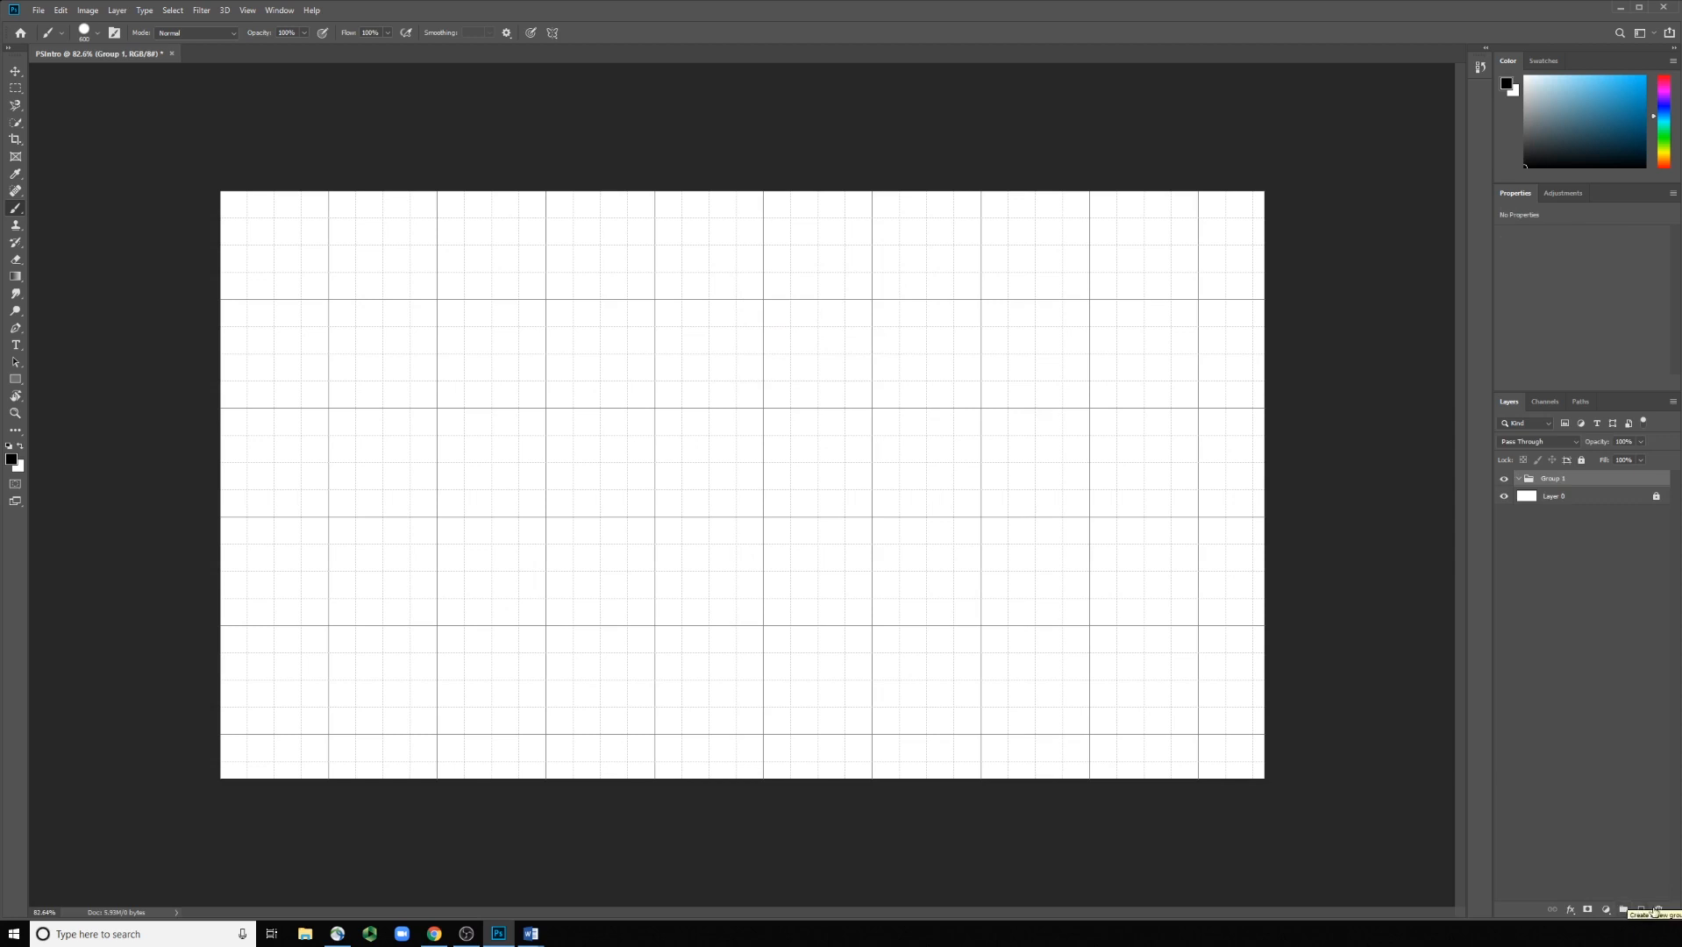
left_click(1658, 911)
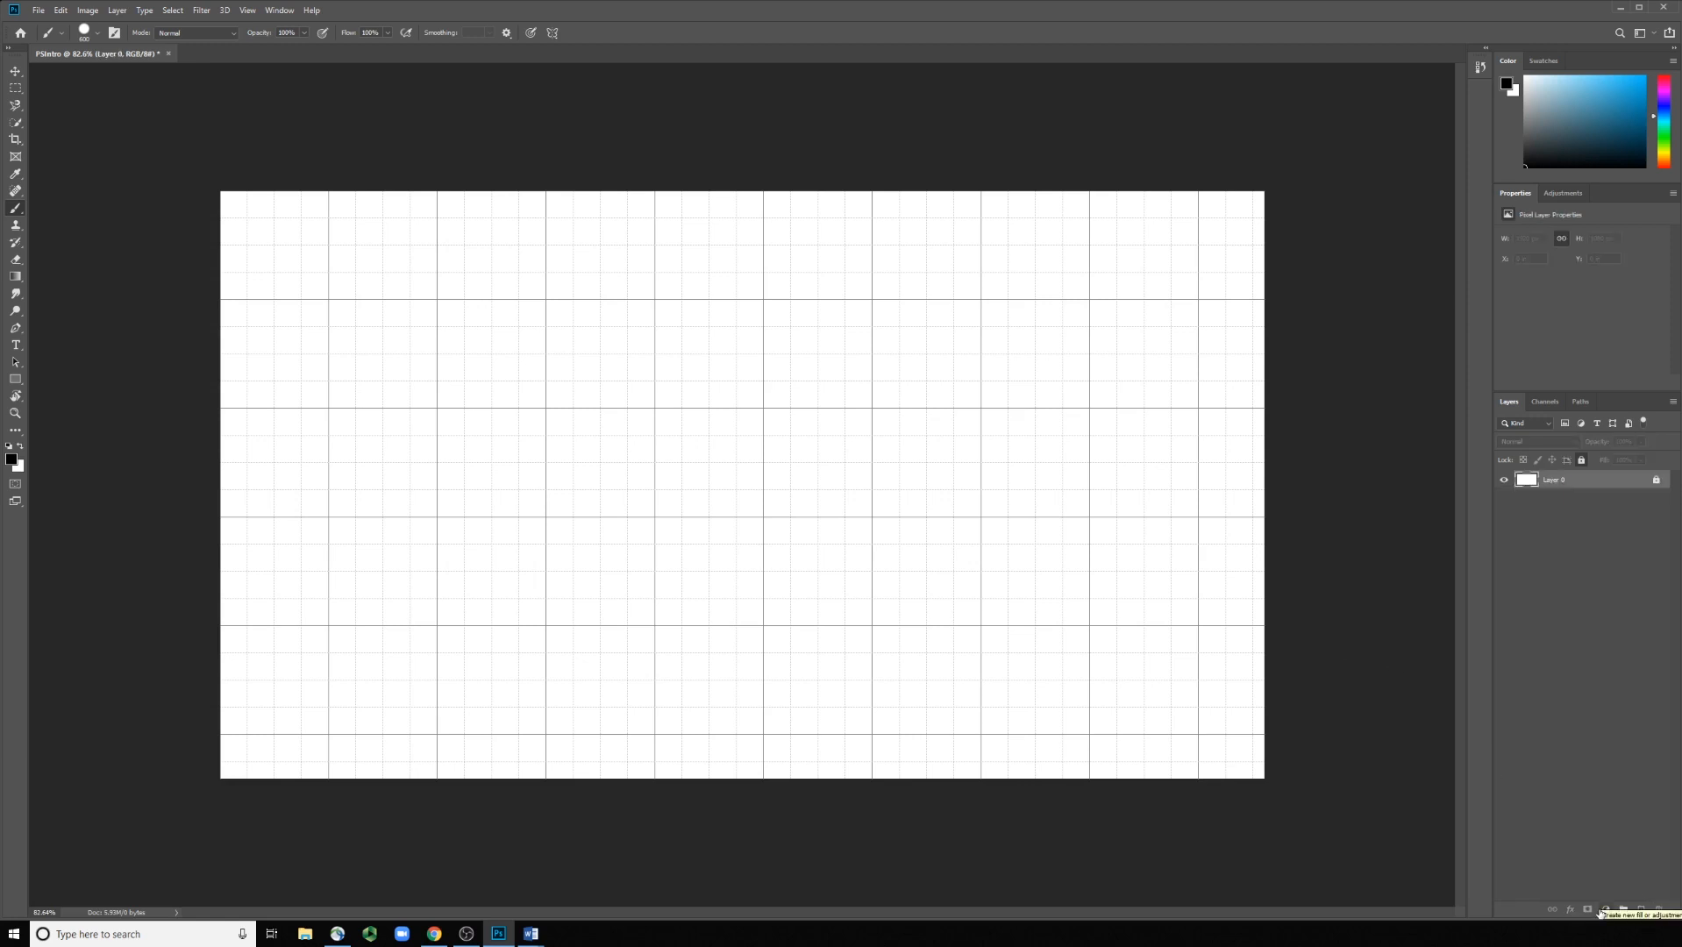
- Display the available adjustments and open the General preferences of the program
left_click(1563, 193)
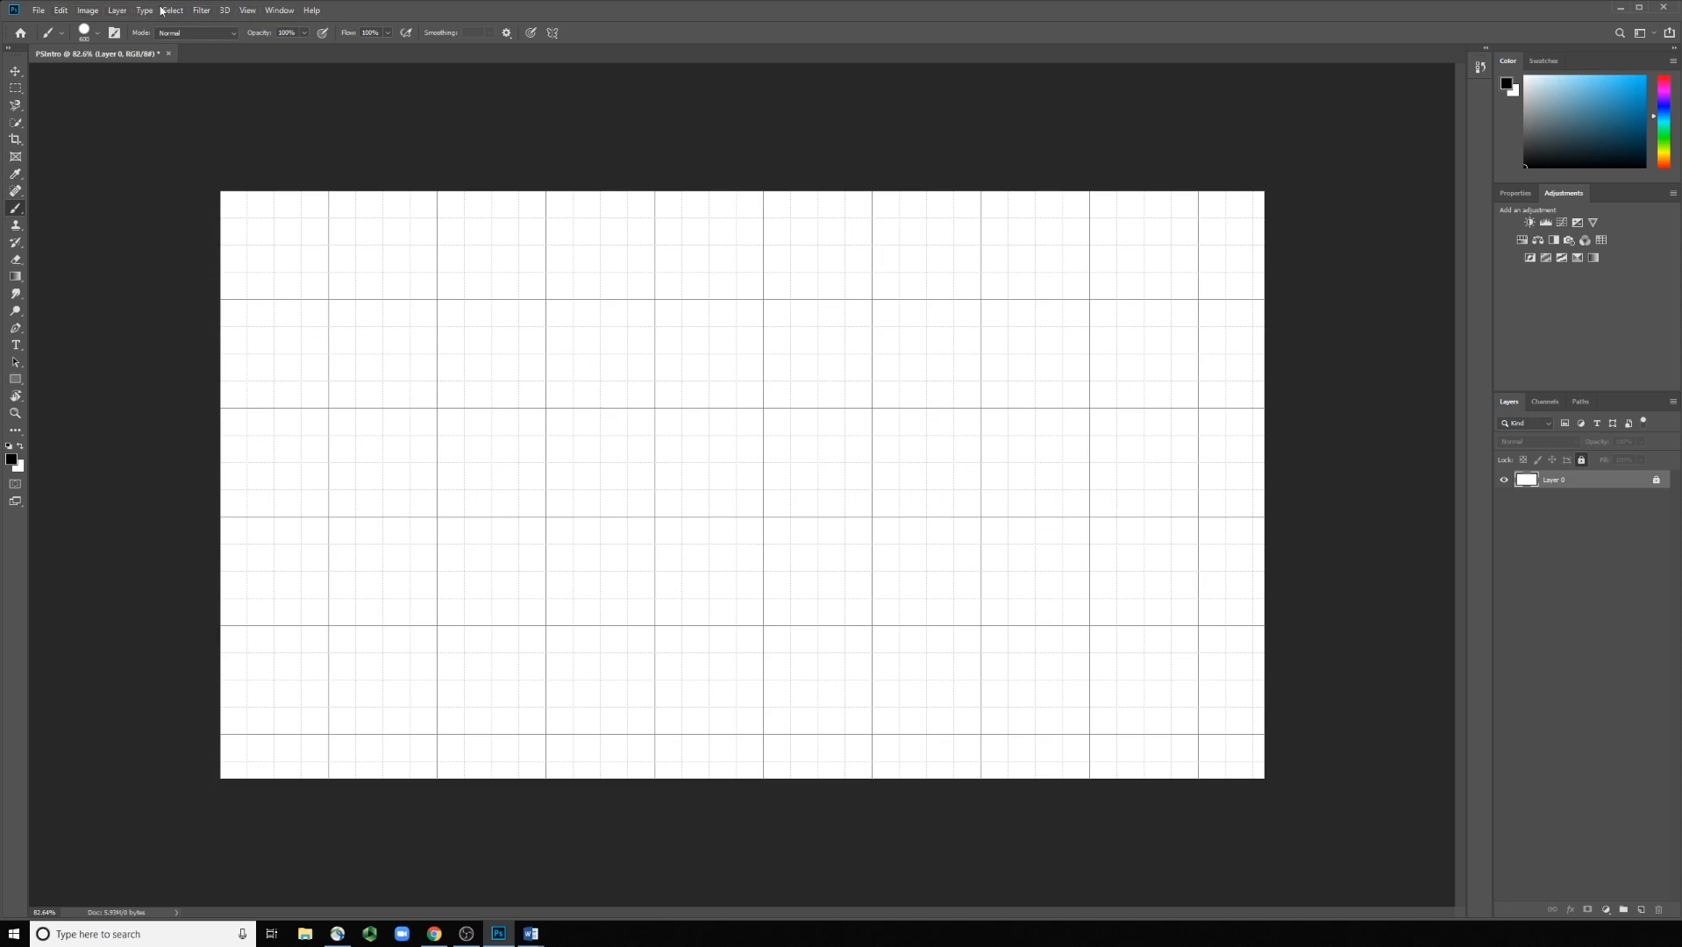
left_click(40, 12)
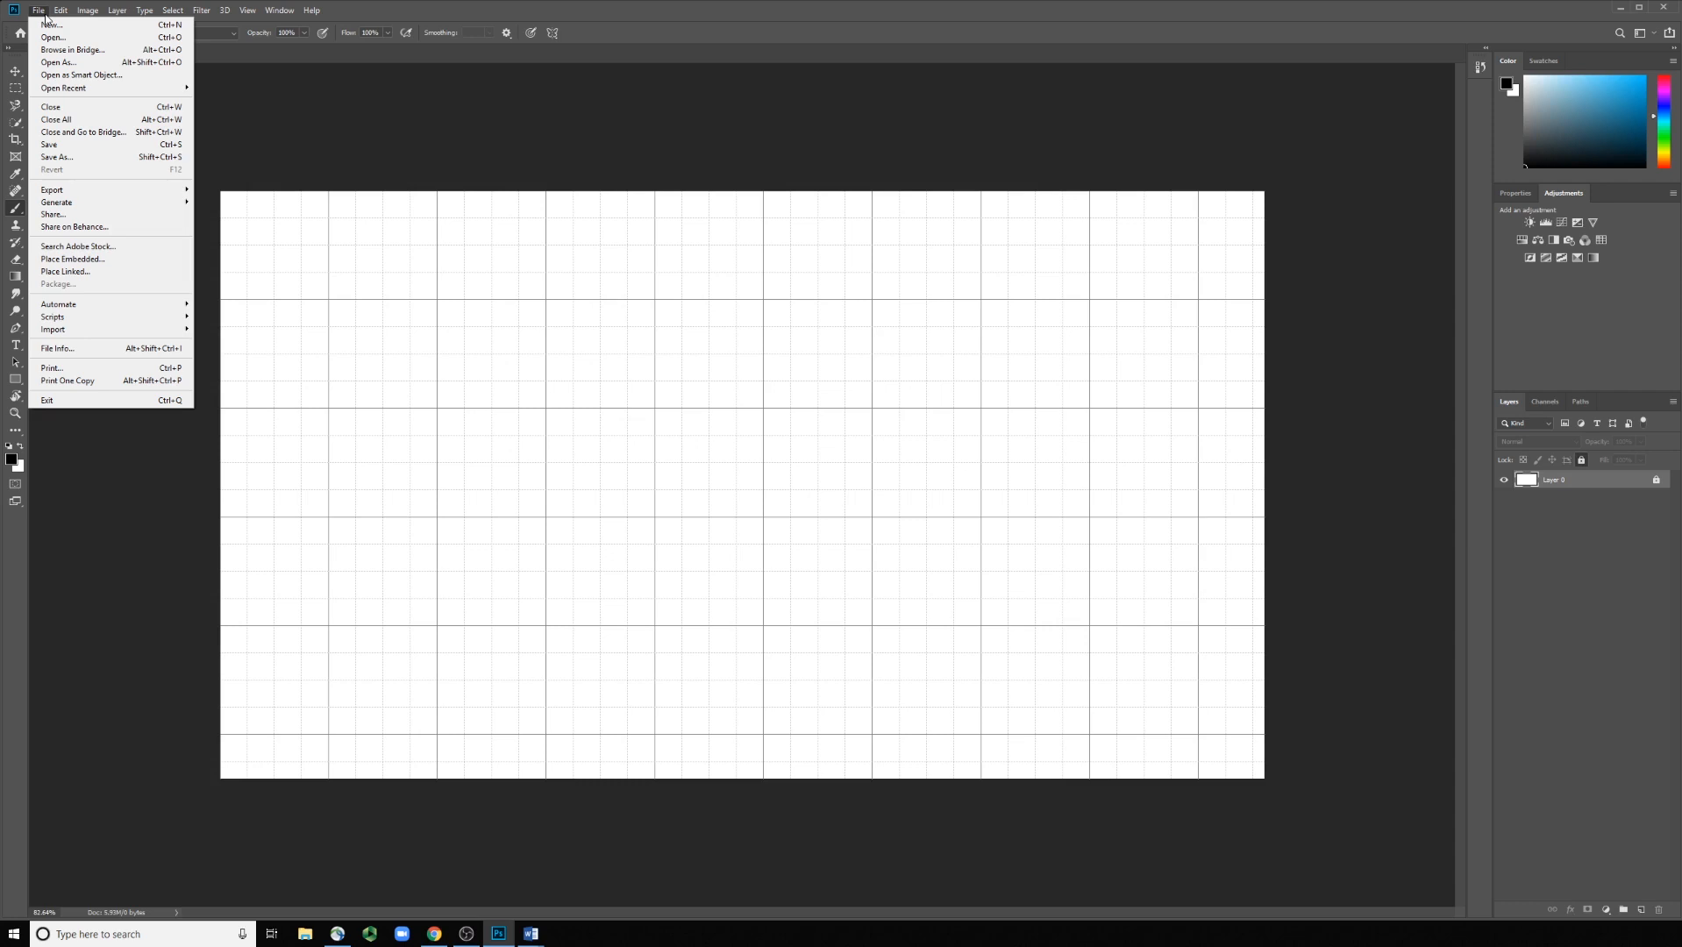
mouse_move(62, 13)
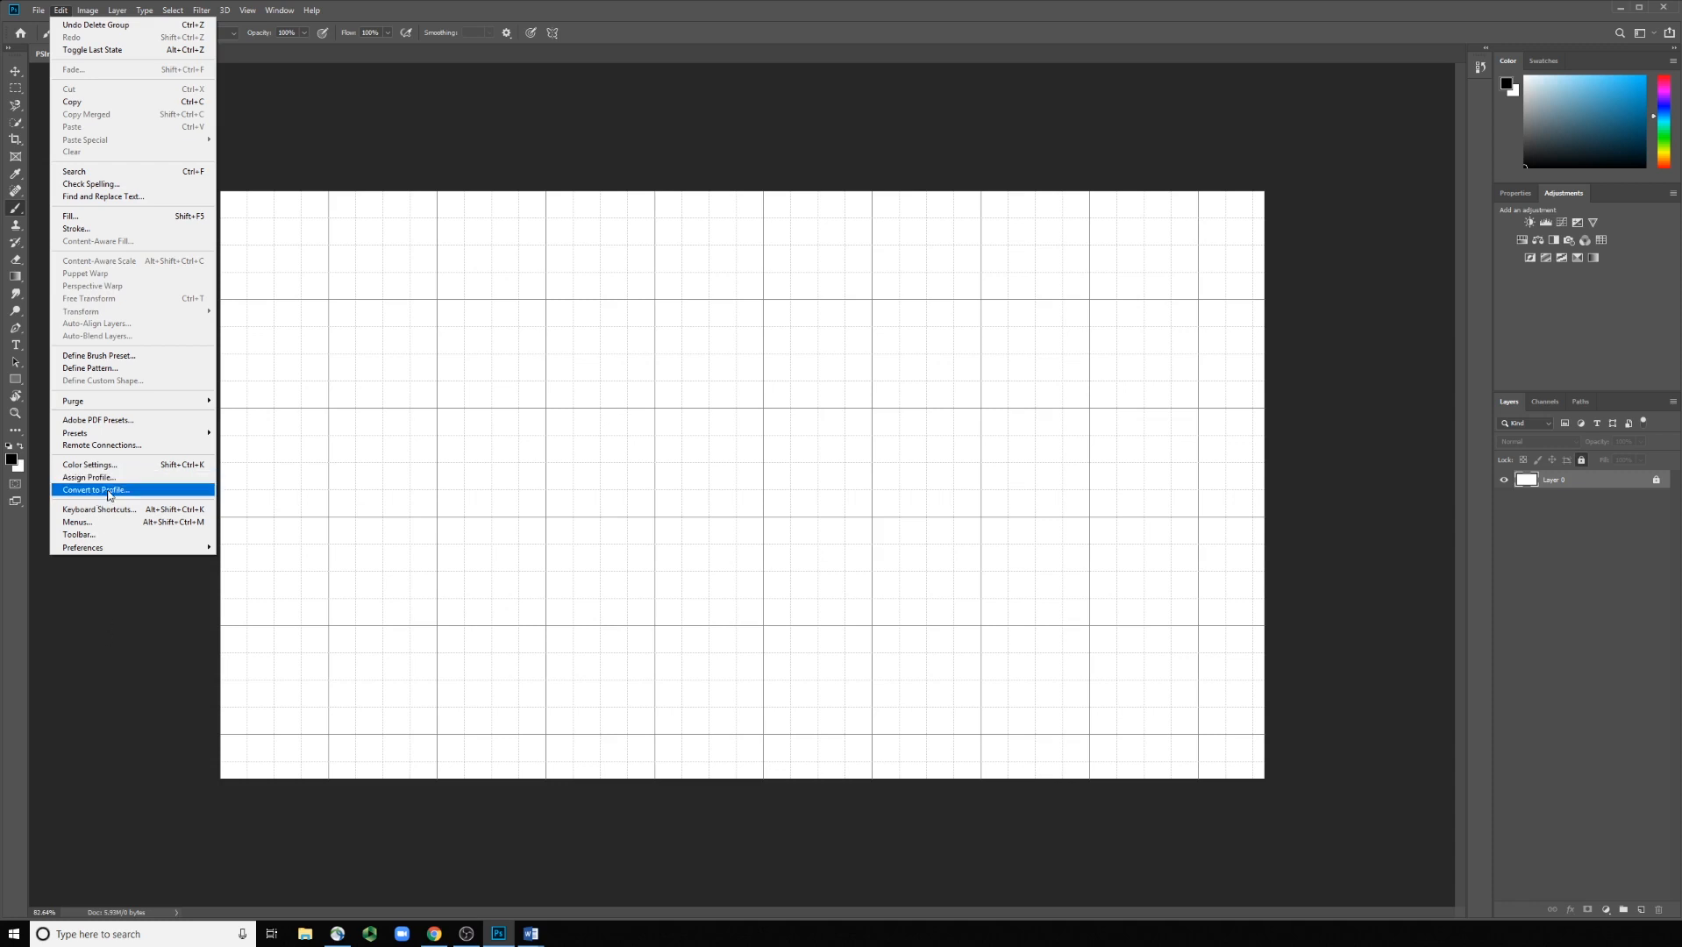
mouse_move(75, 549)
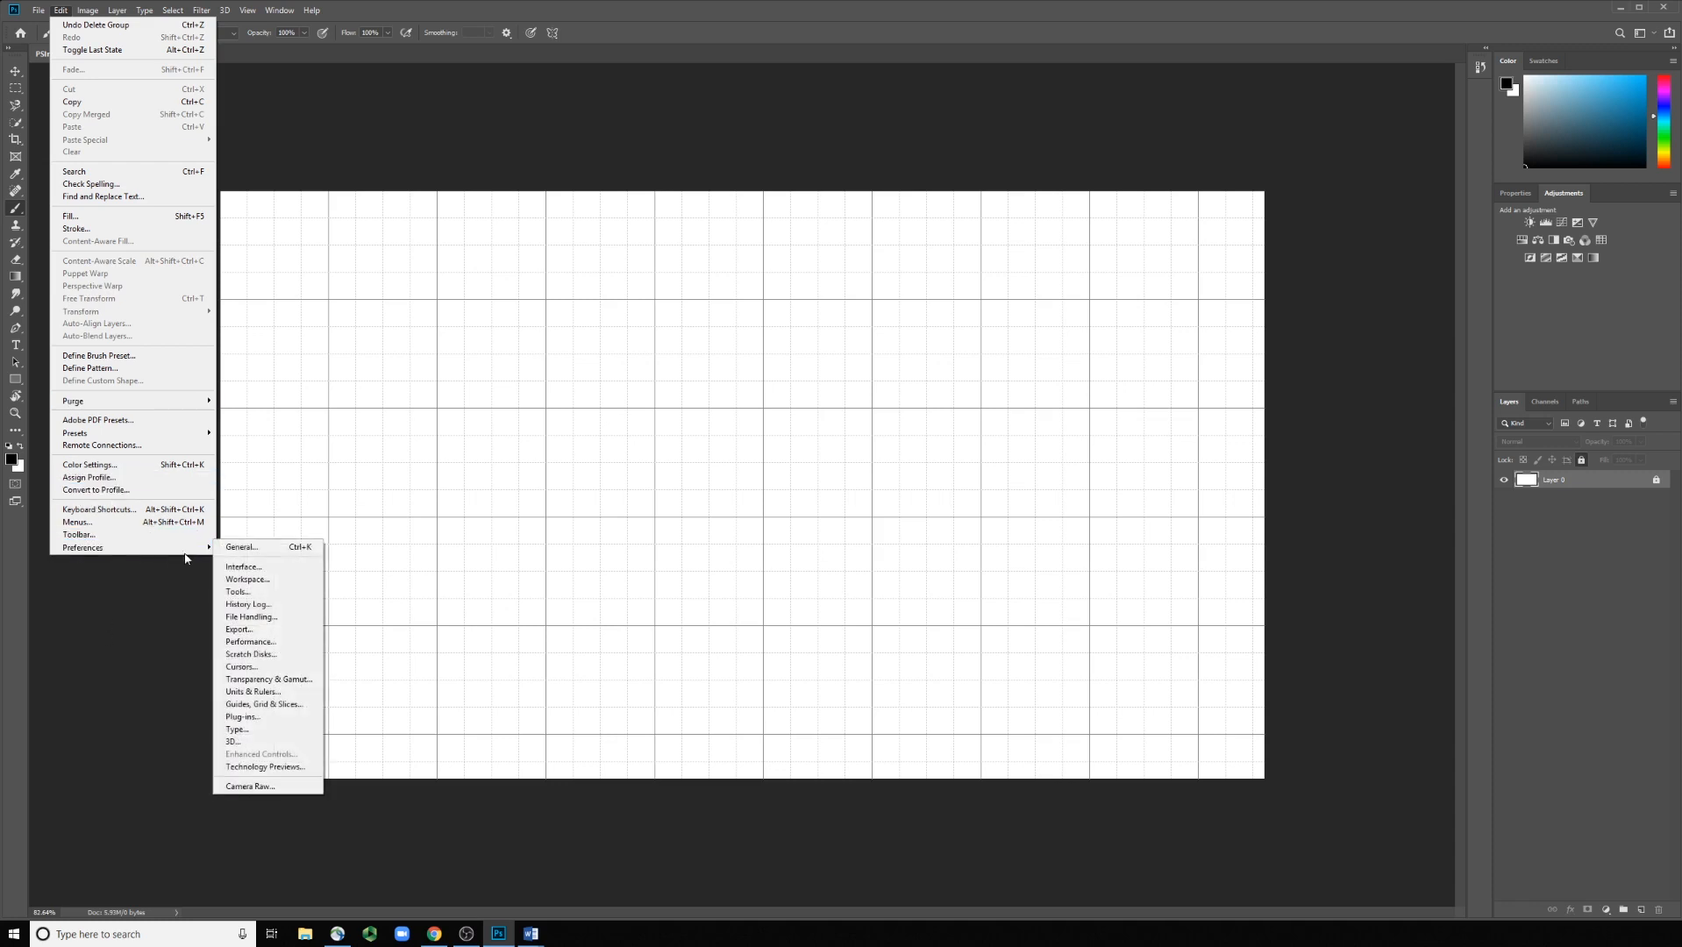
left_click(260, 550)
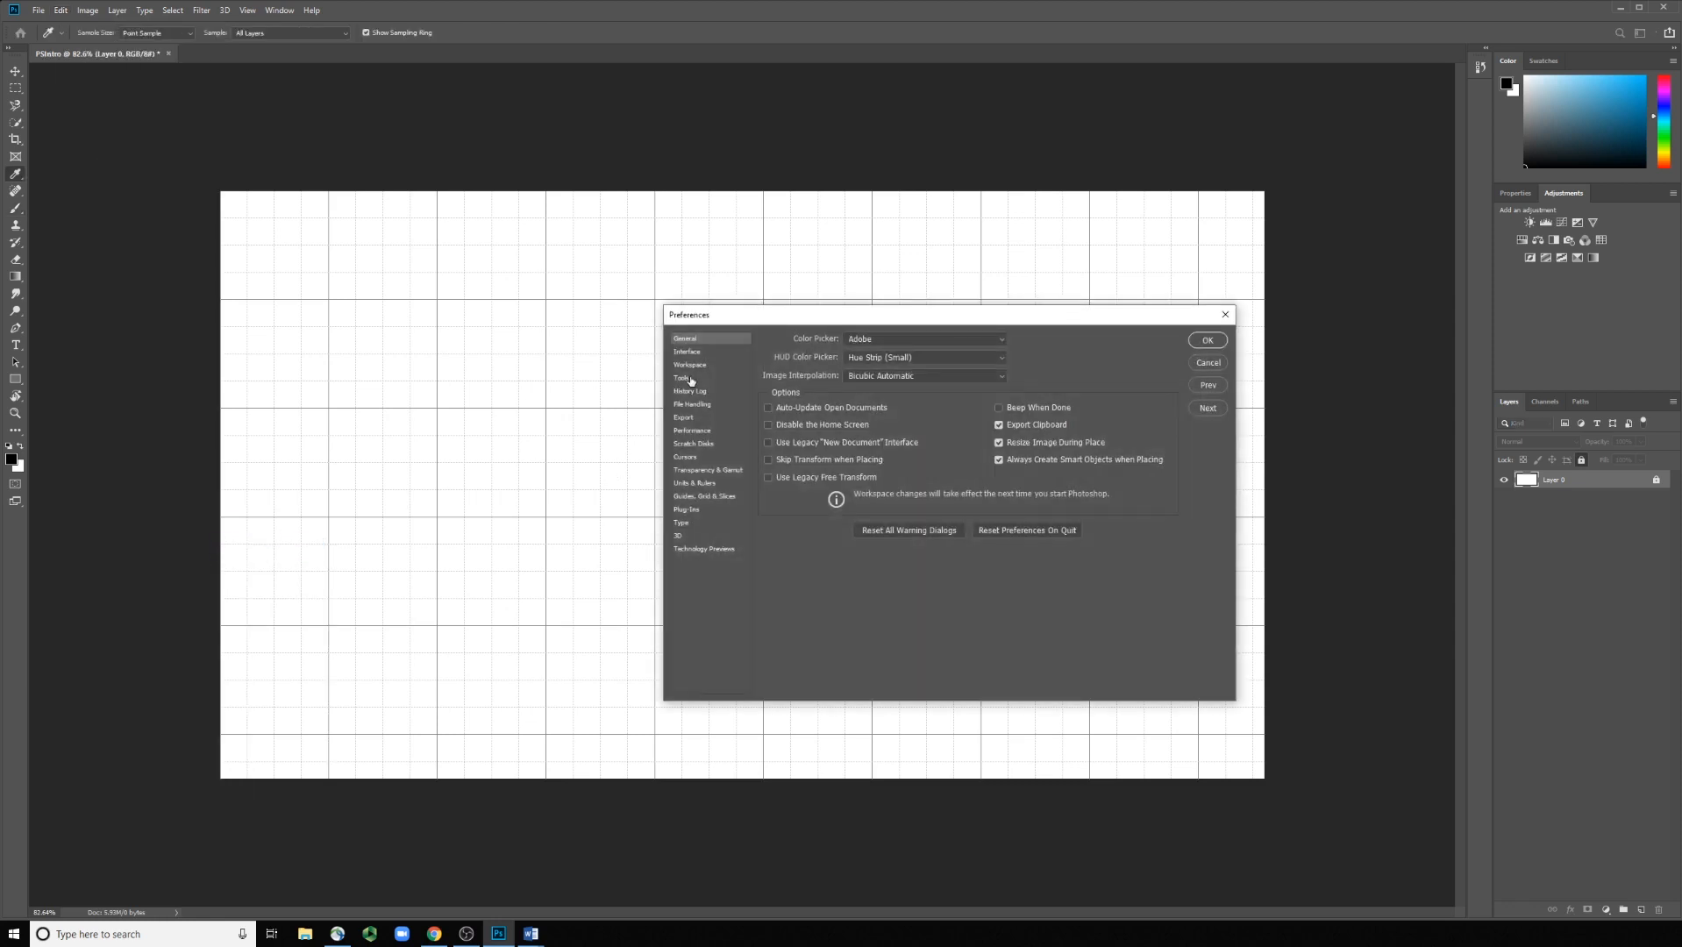
left_click_drag(974, 317, 906, 287)
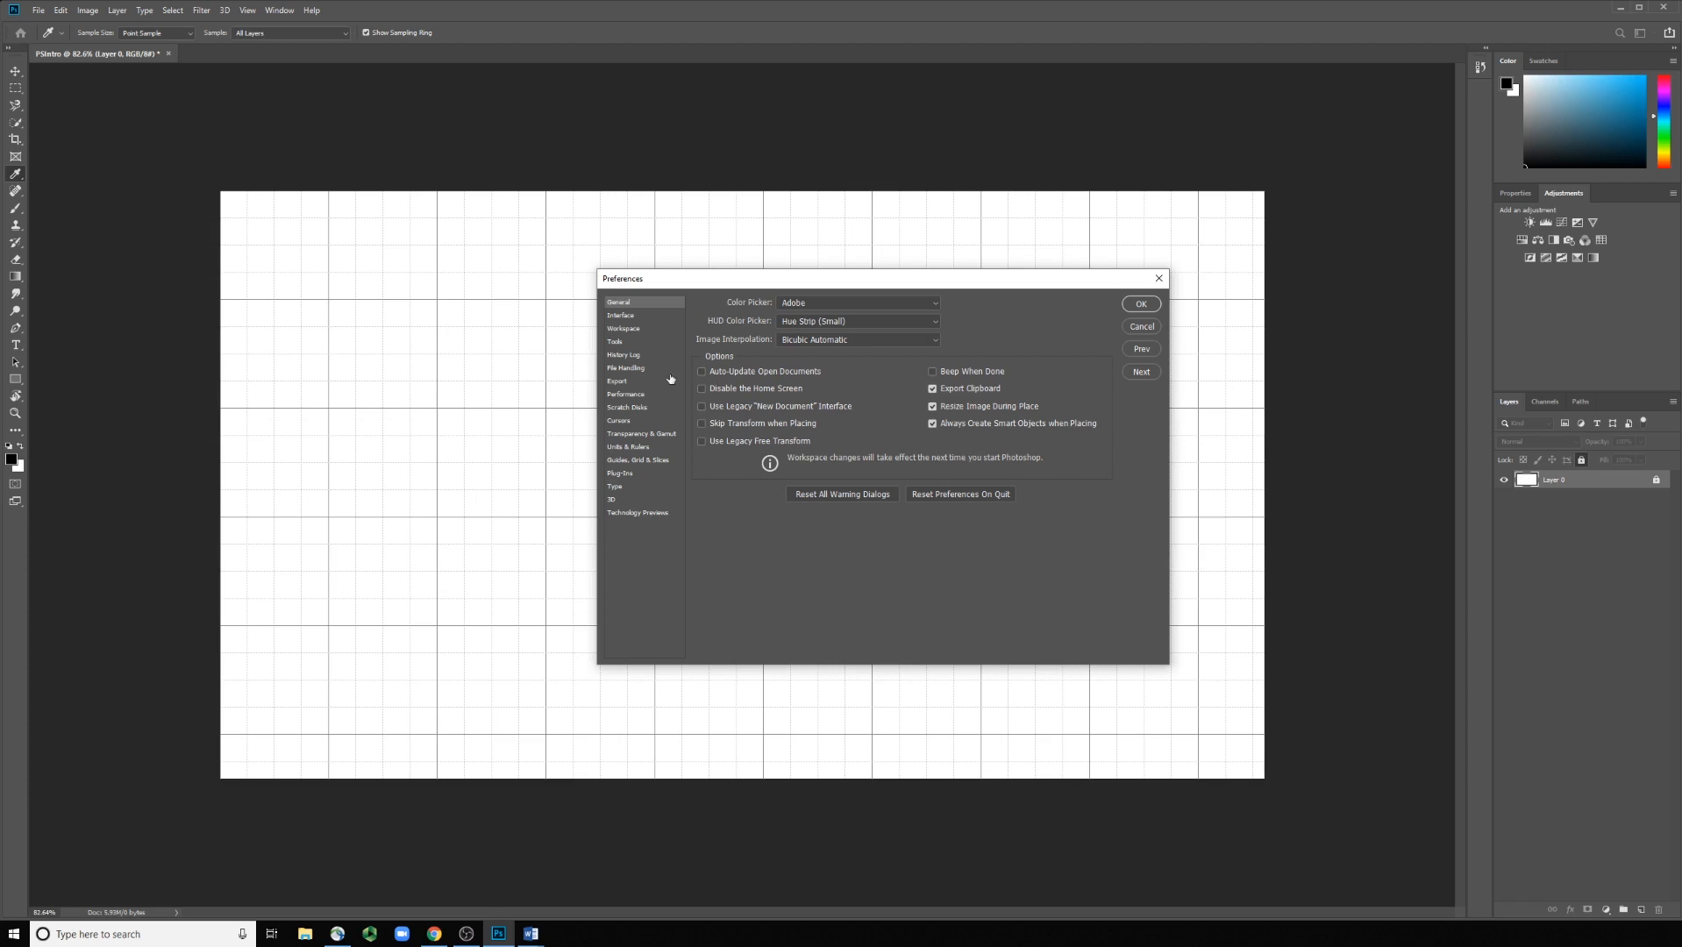
- Try the darkest, light gray and lightest interface color themes, and return to the medium-dark gray theme
left_click(633, 317)
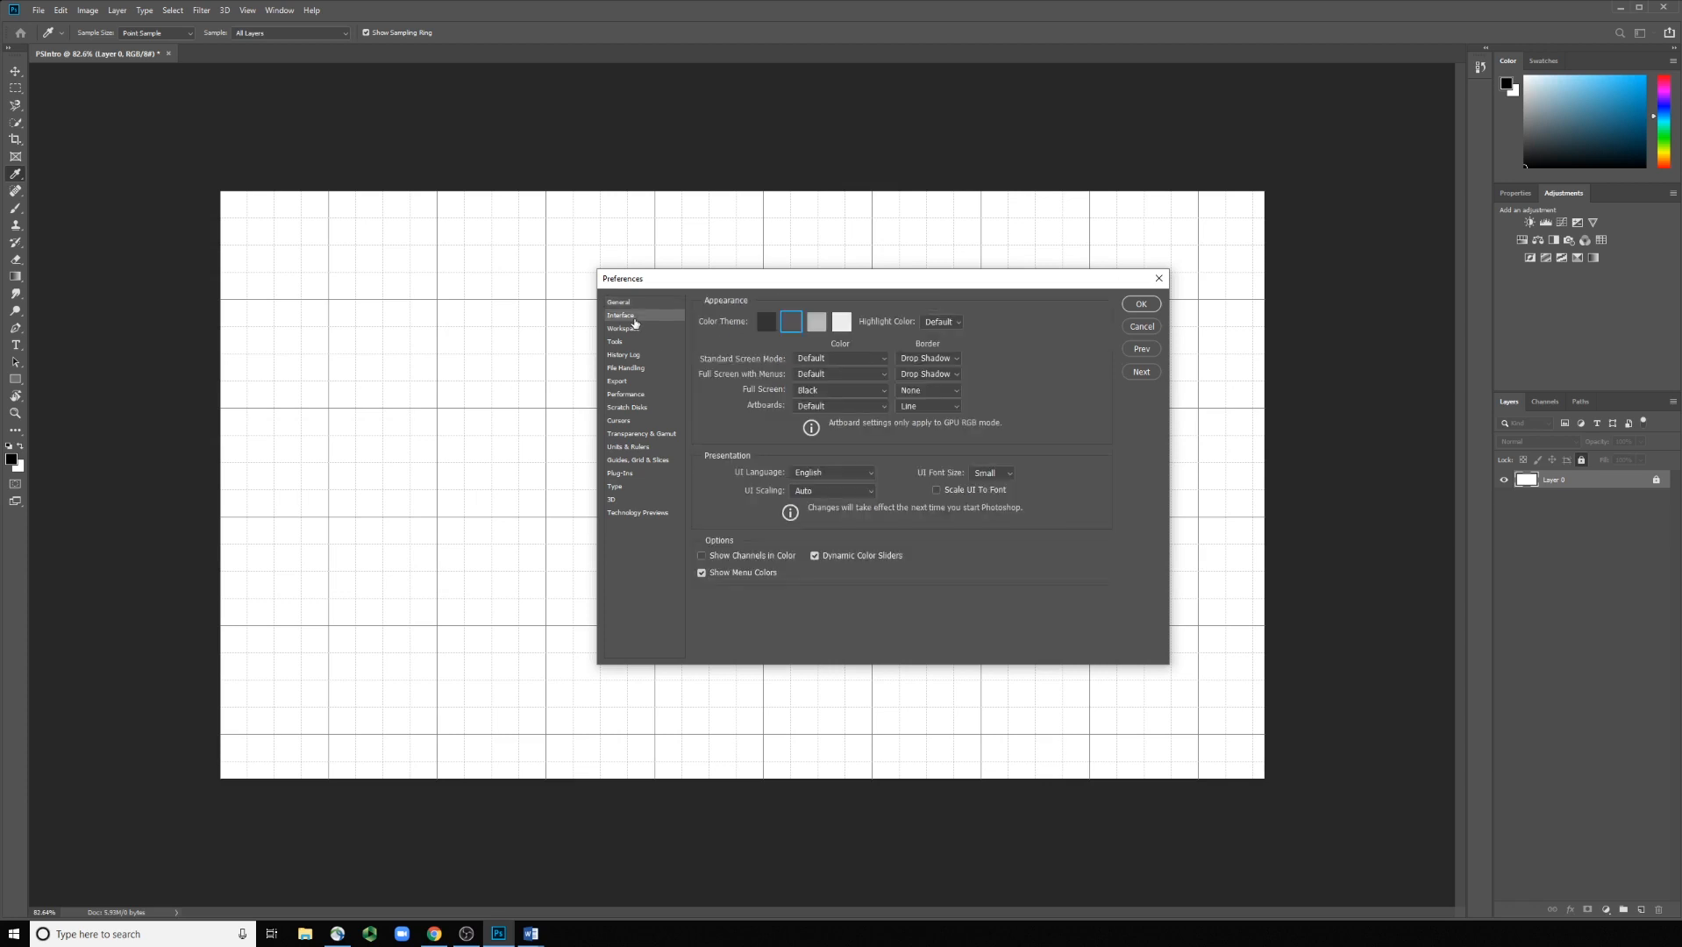
left_click(760, 325)
left_click(814, 327)
left_click(841, 324)
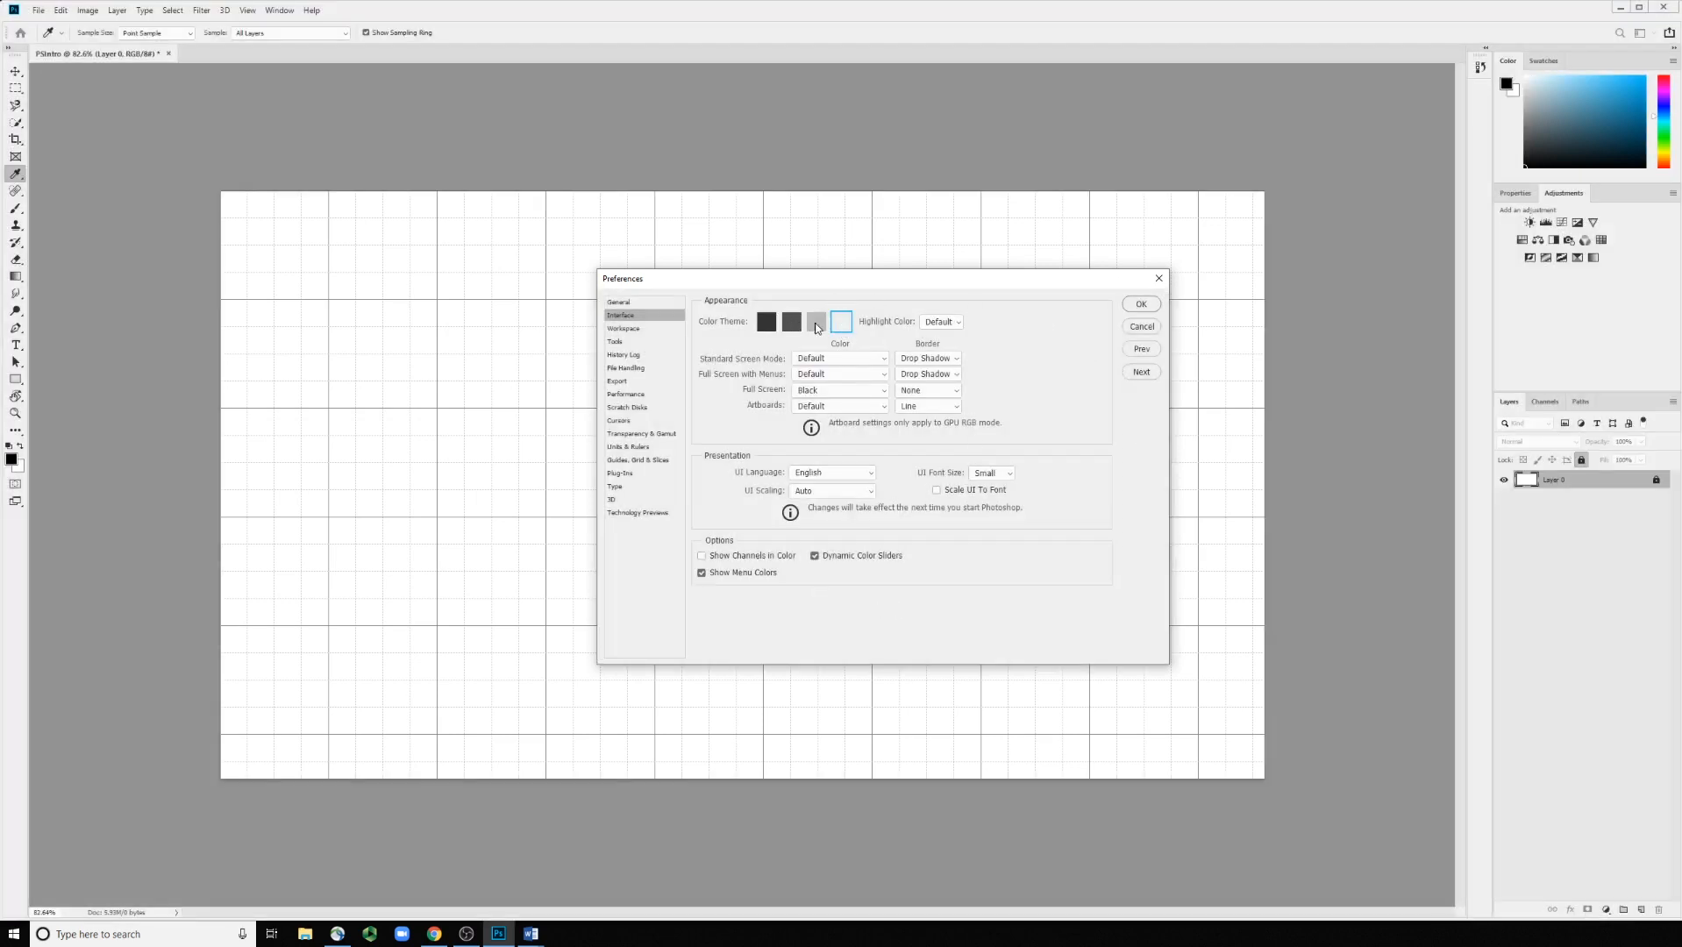
left_click(788, 328)
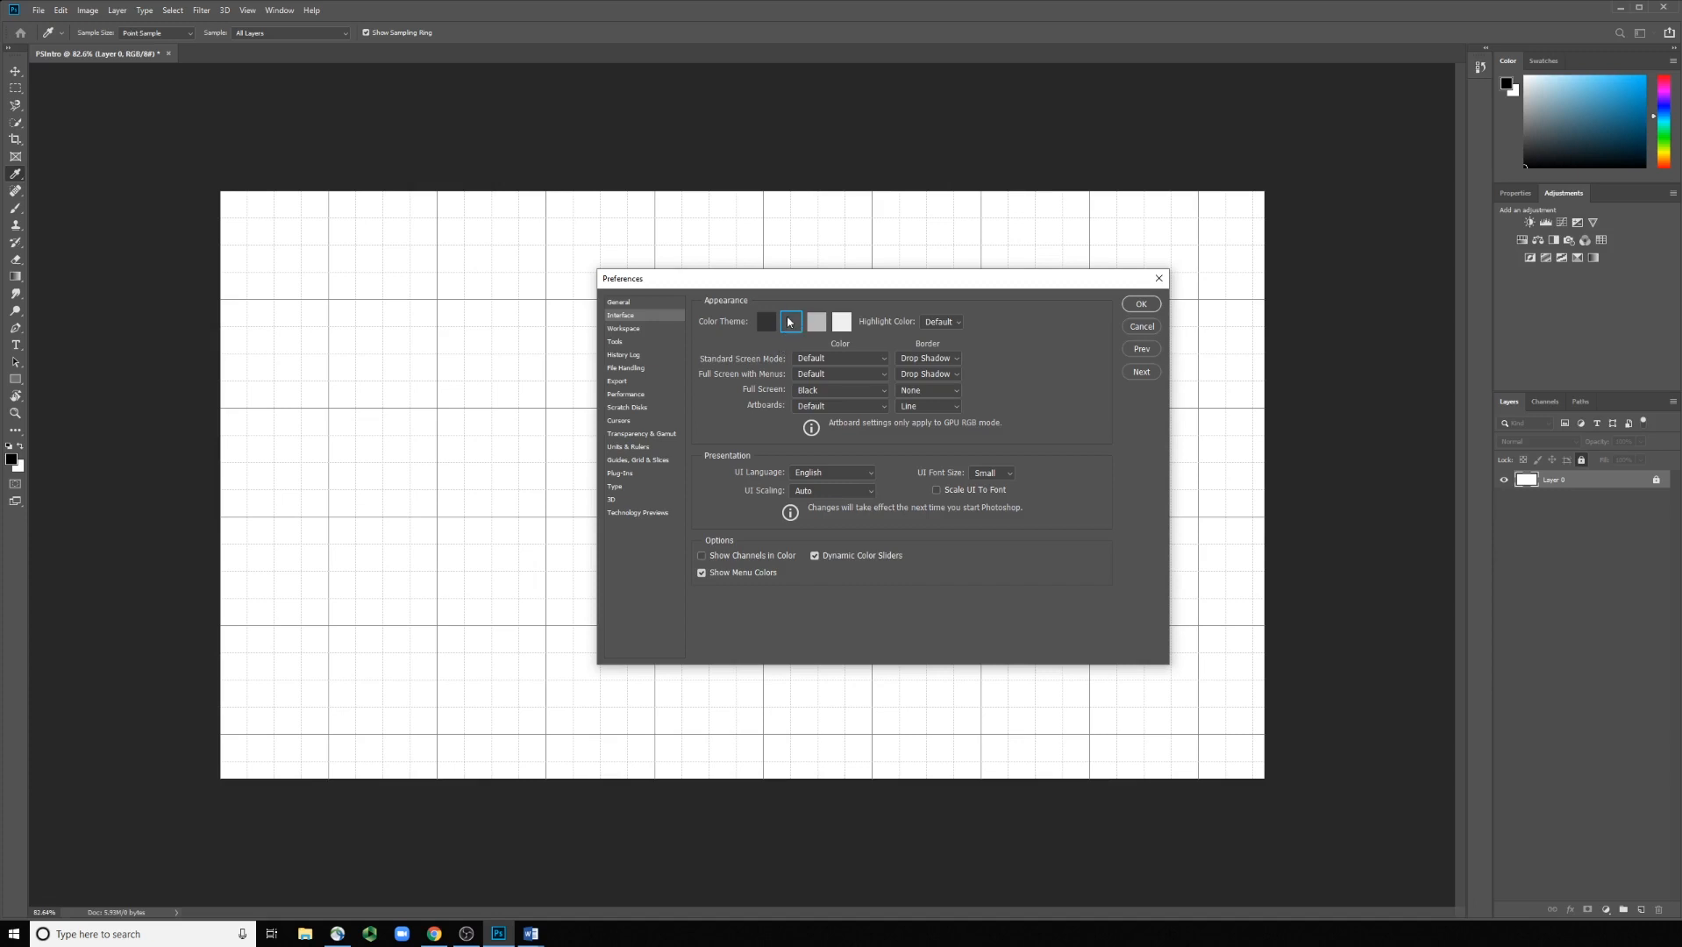
left_click(765, 327)
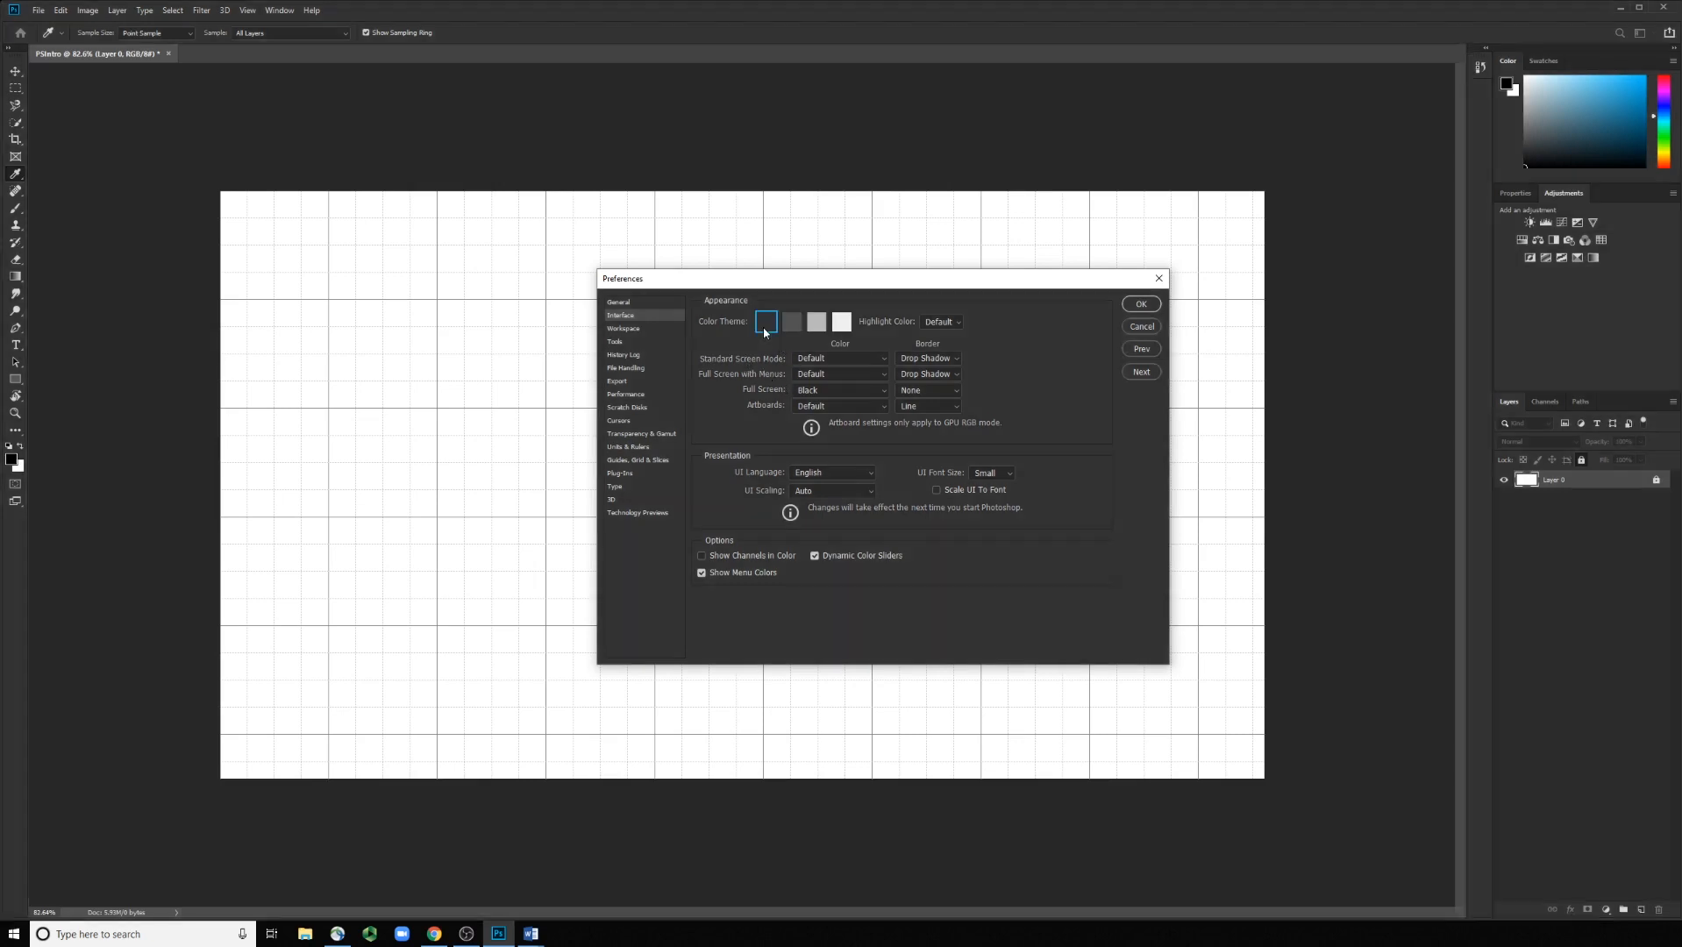
left_click(794, 326)
left_click(814, 323)
left_click(839, 325)
left_click(792, 327)
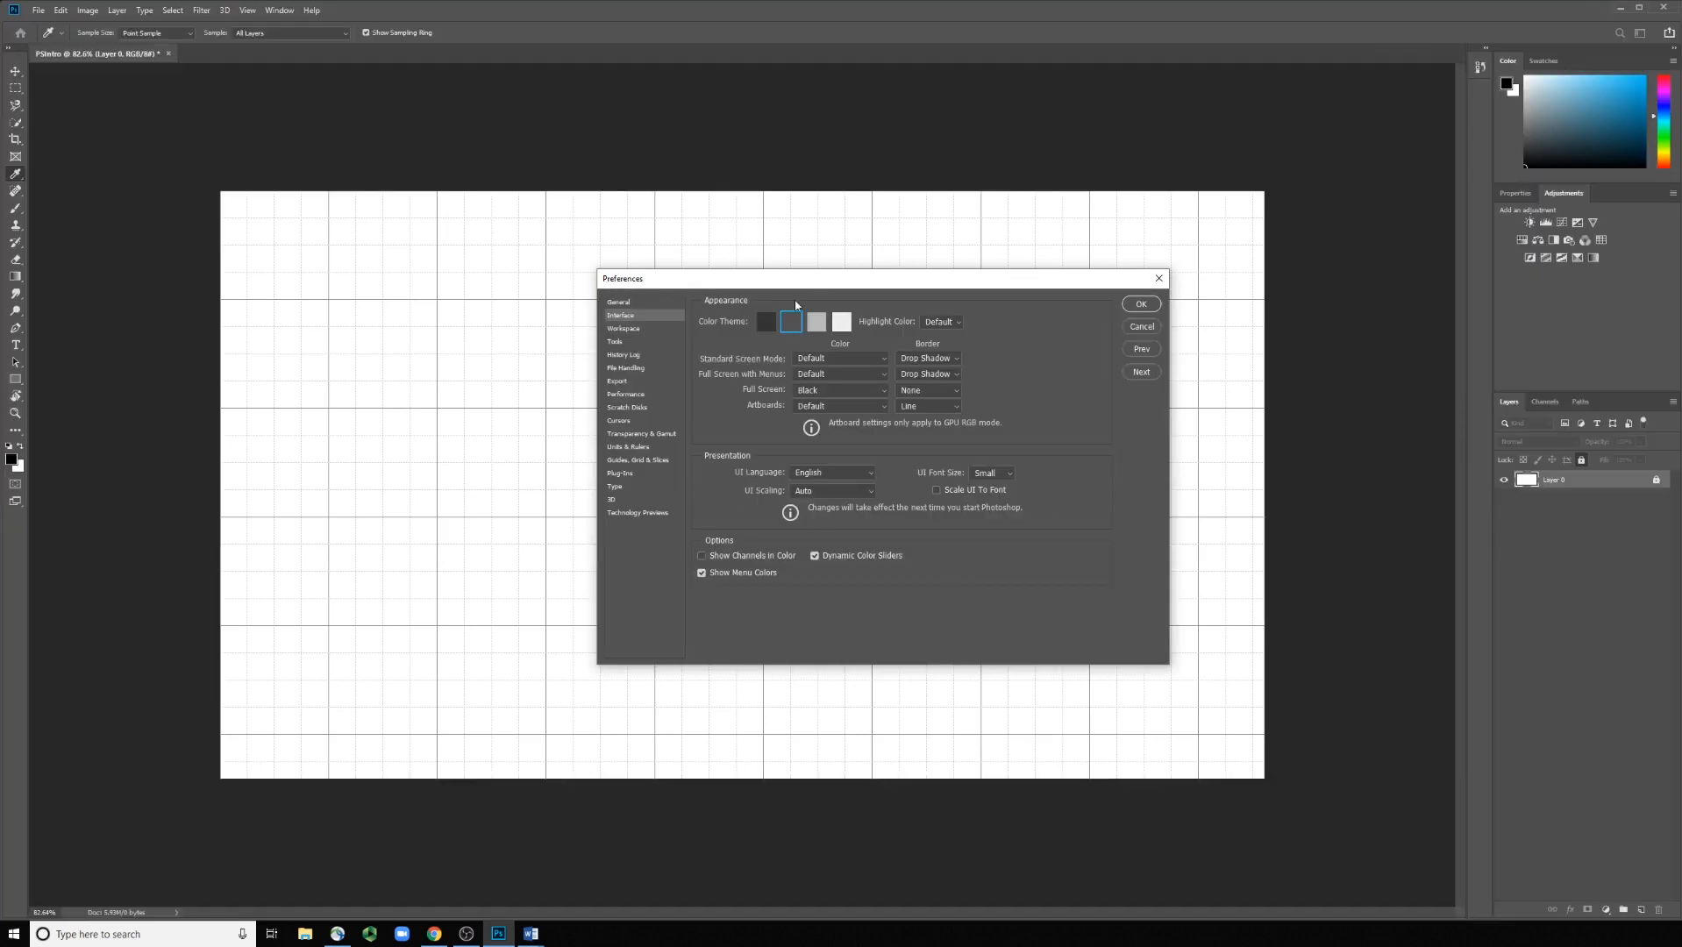
- Review the Workspace, Tools, History Log, File Handling, Export and Performance preferences, and close the preferences
left_click(624, 330)
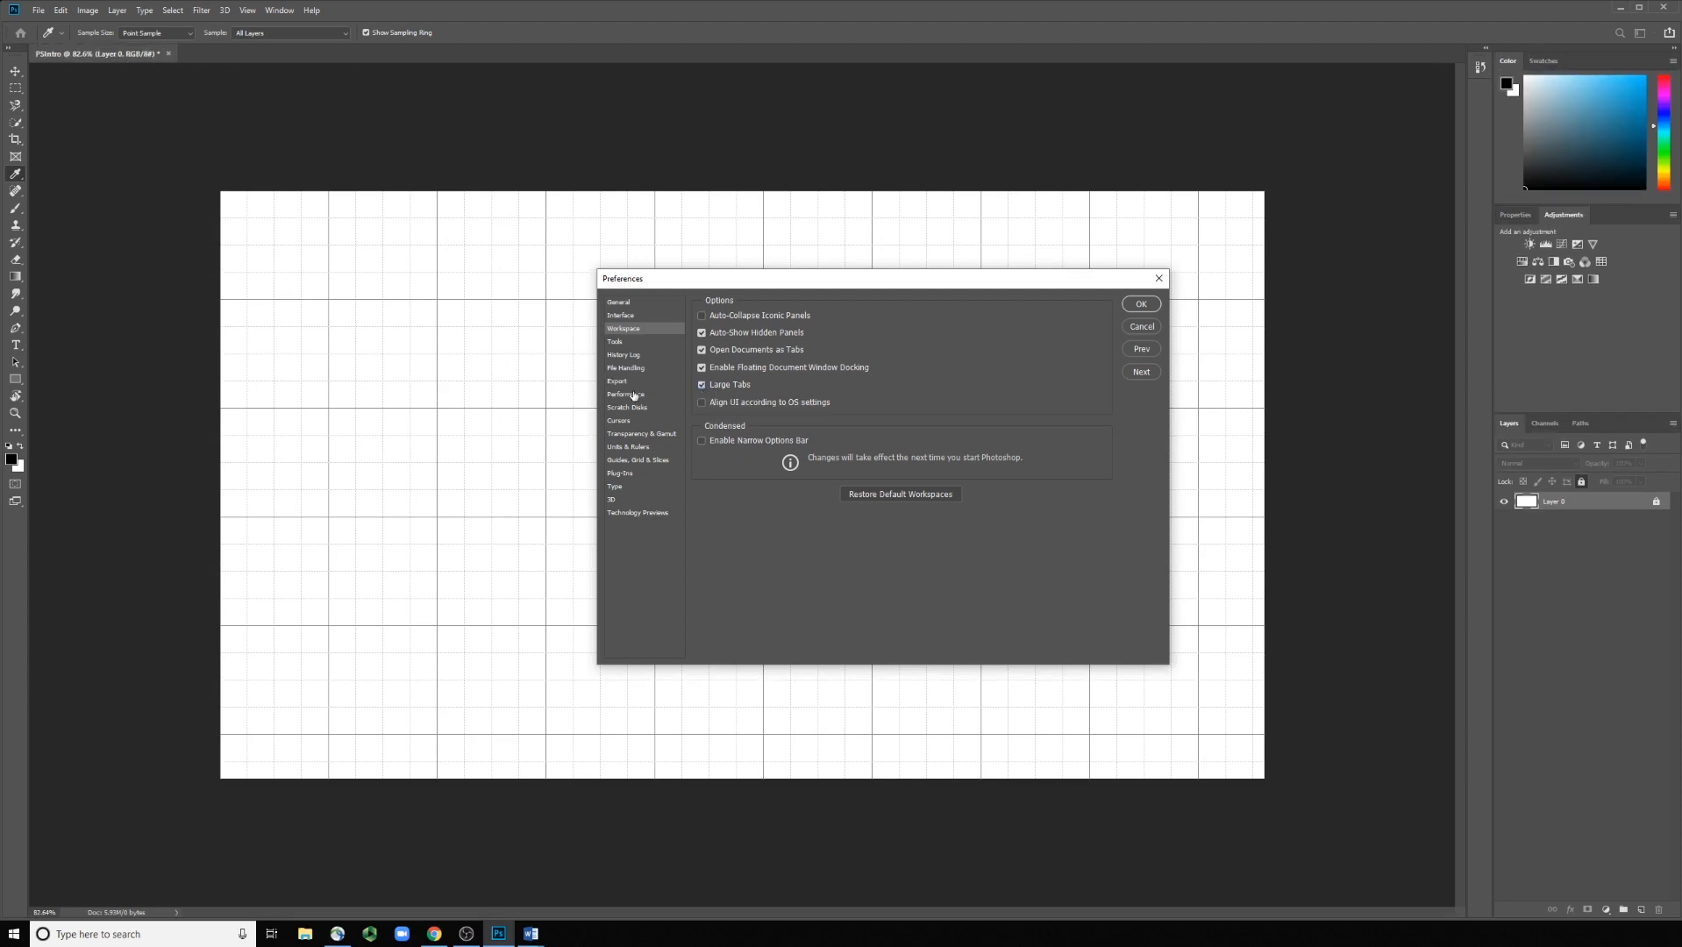
left_click(620, 345)
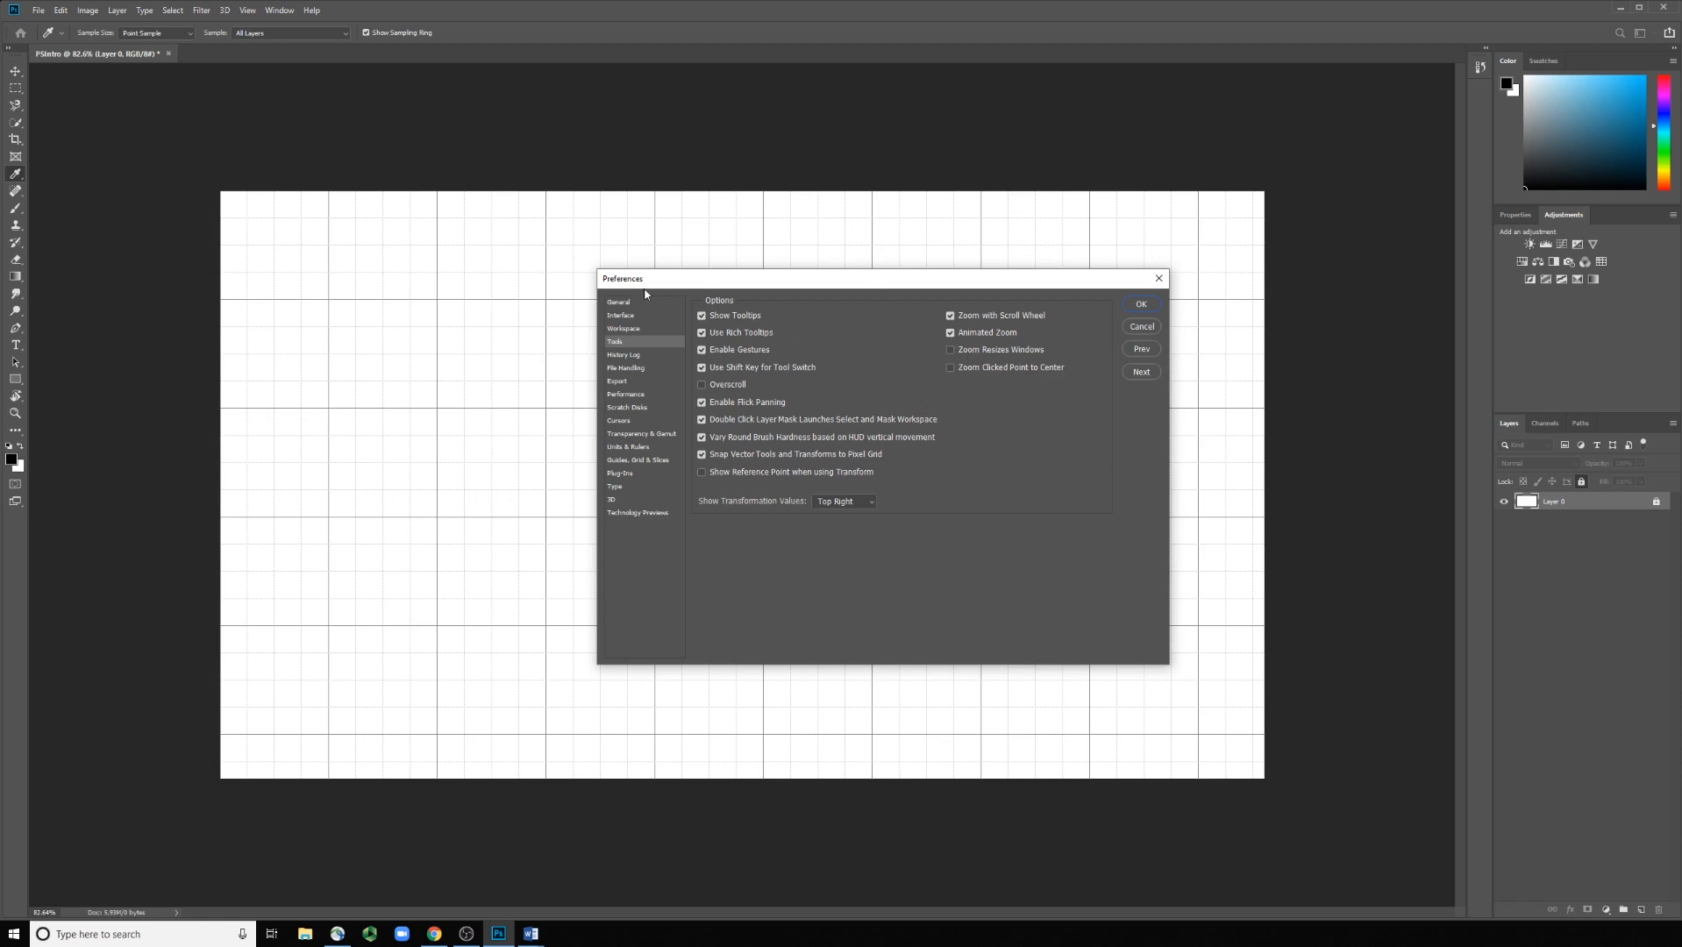
left_click(622, 355)
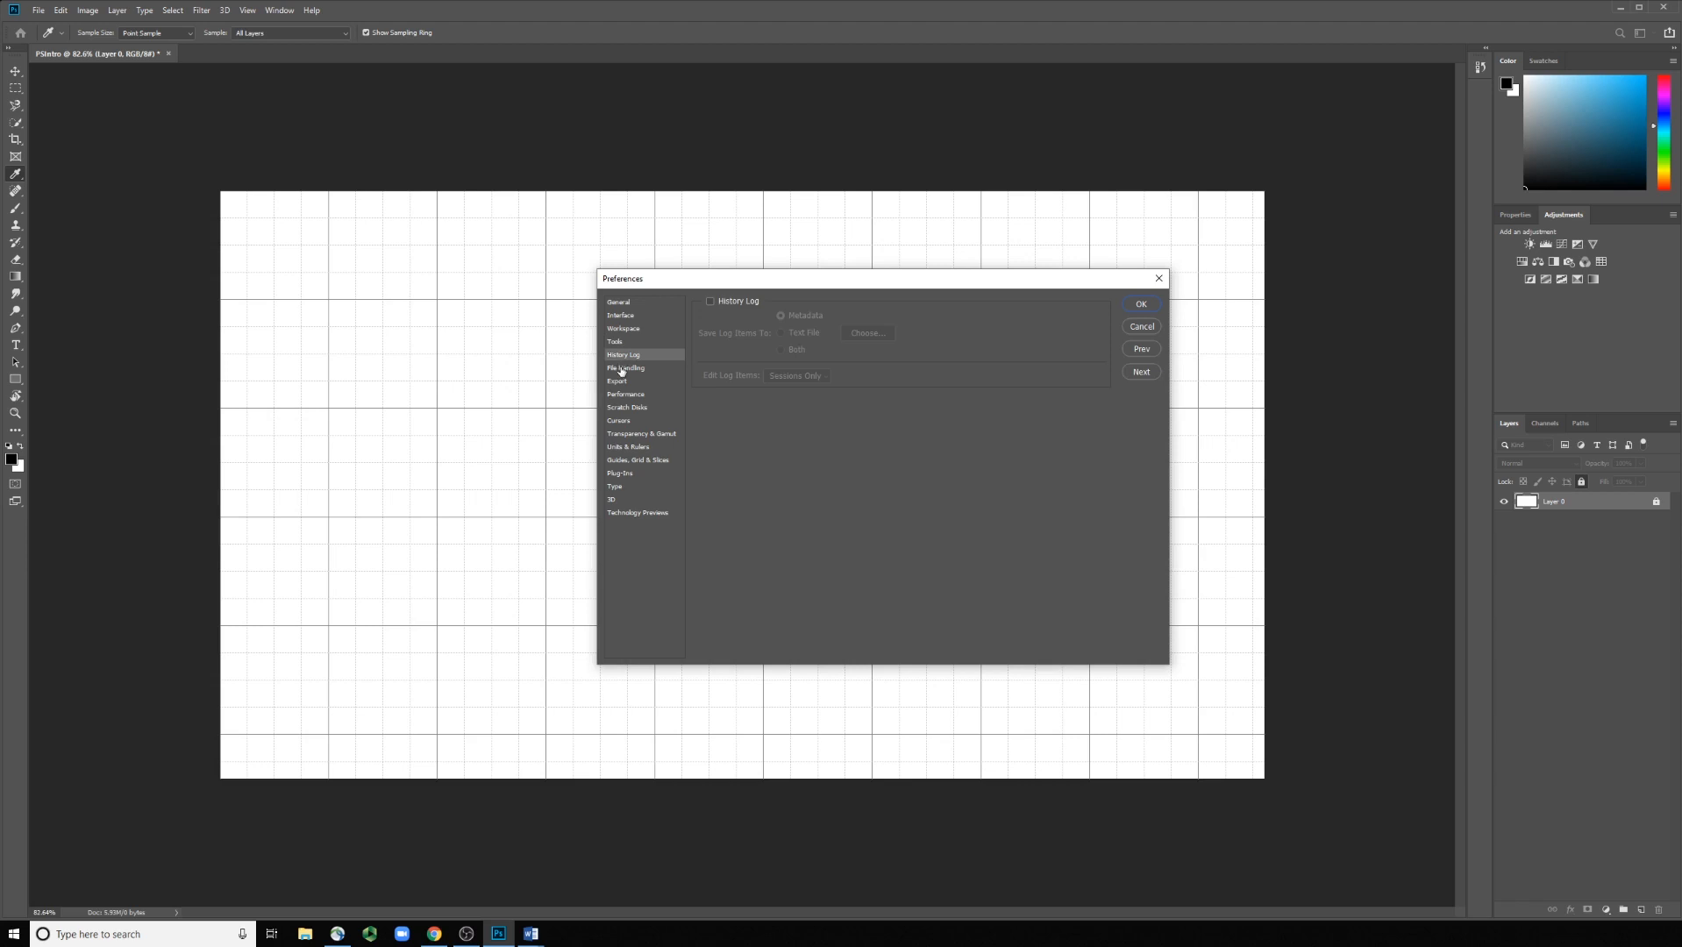
left_click(626, 369)
left_click(627, 385)
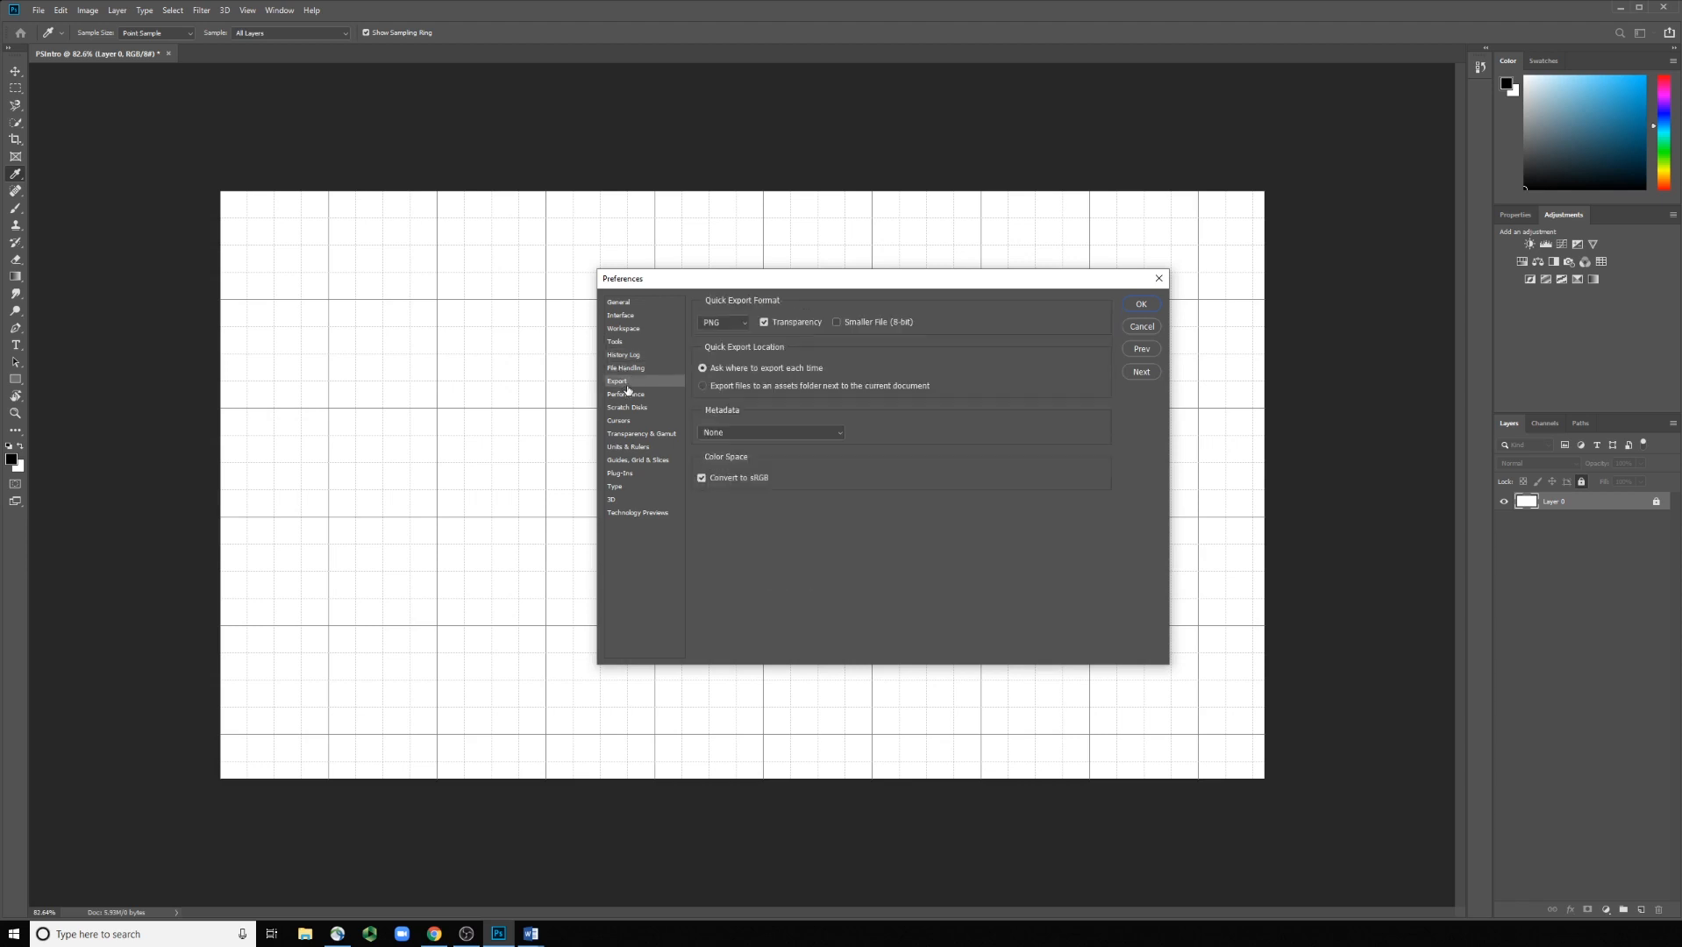
left_click(631, 396)
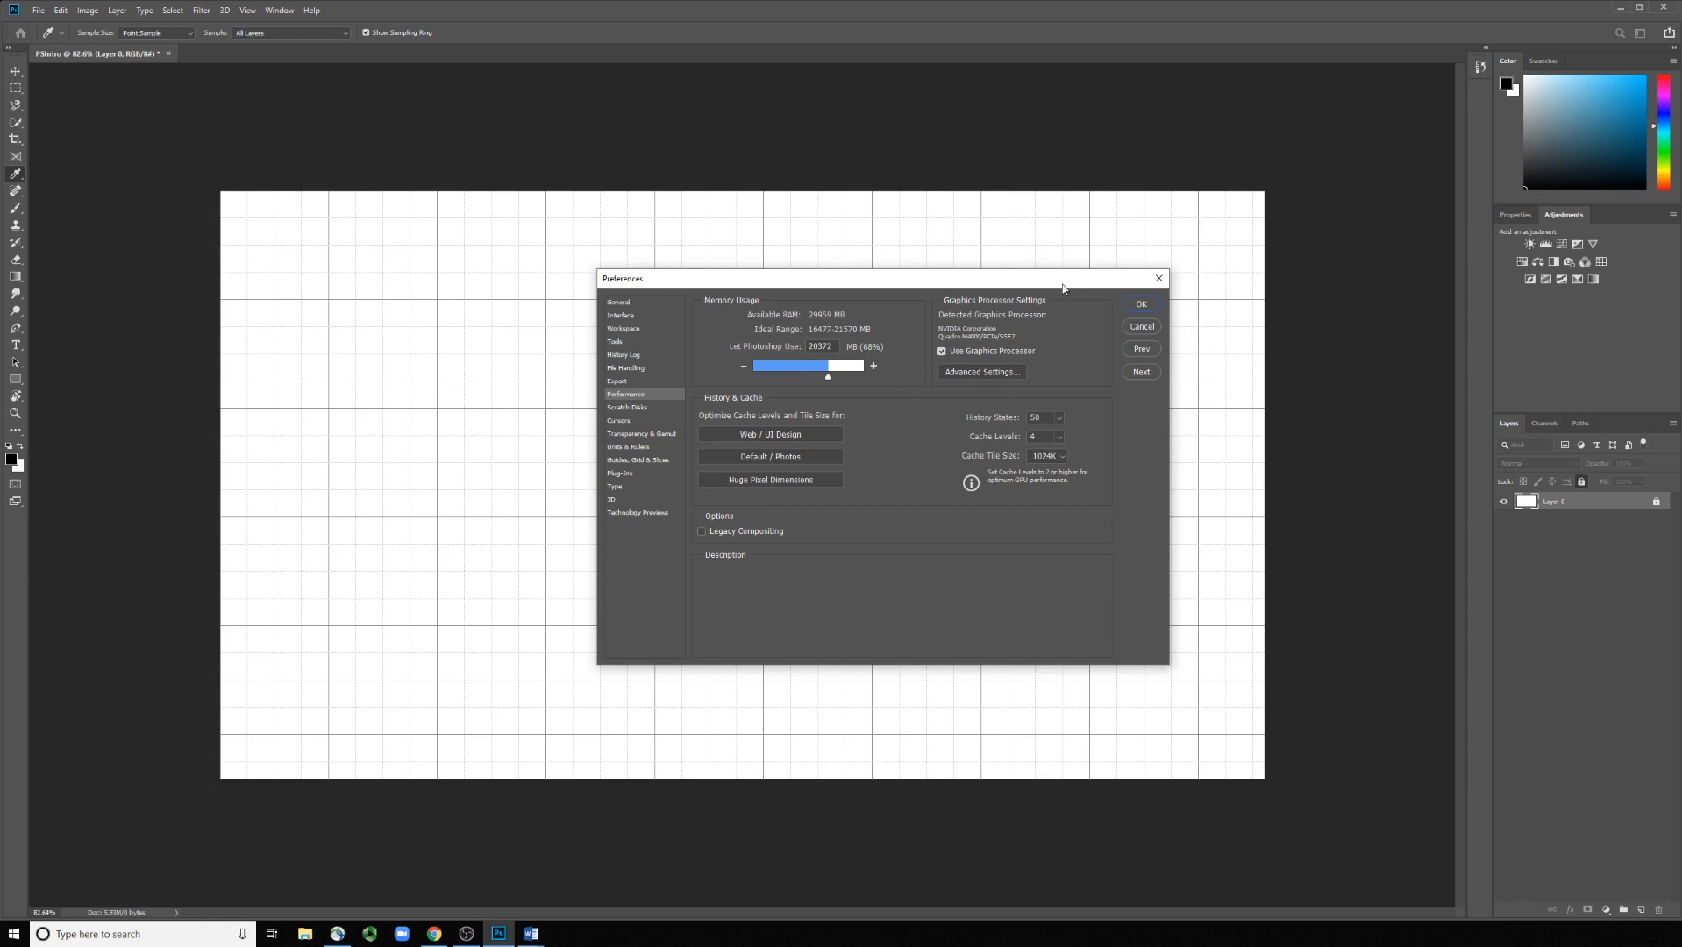
left_click(1139, 306)
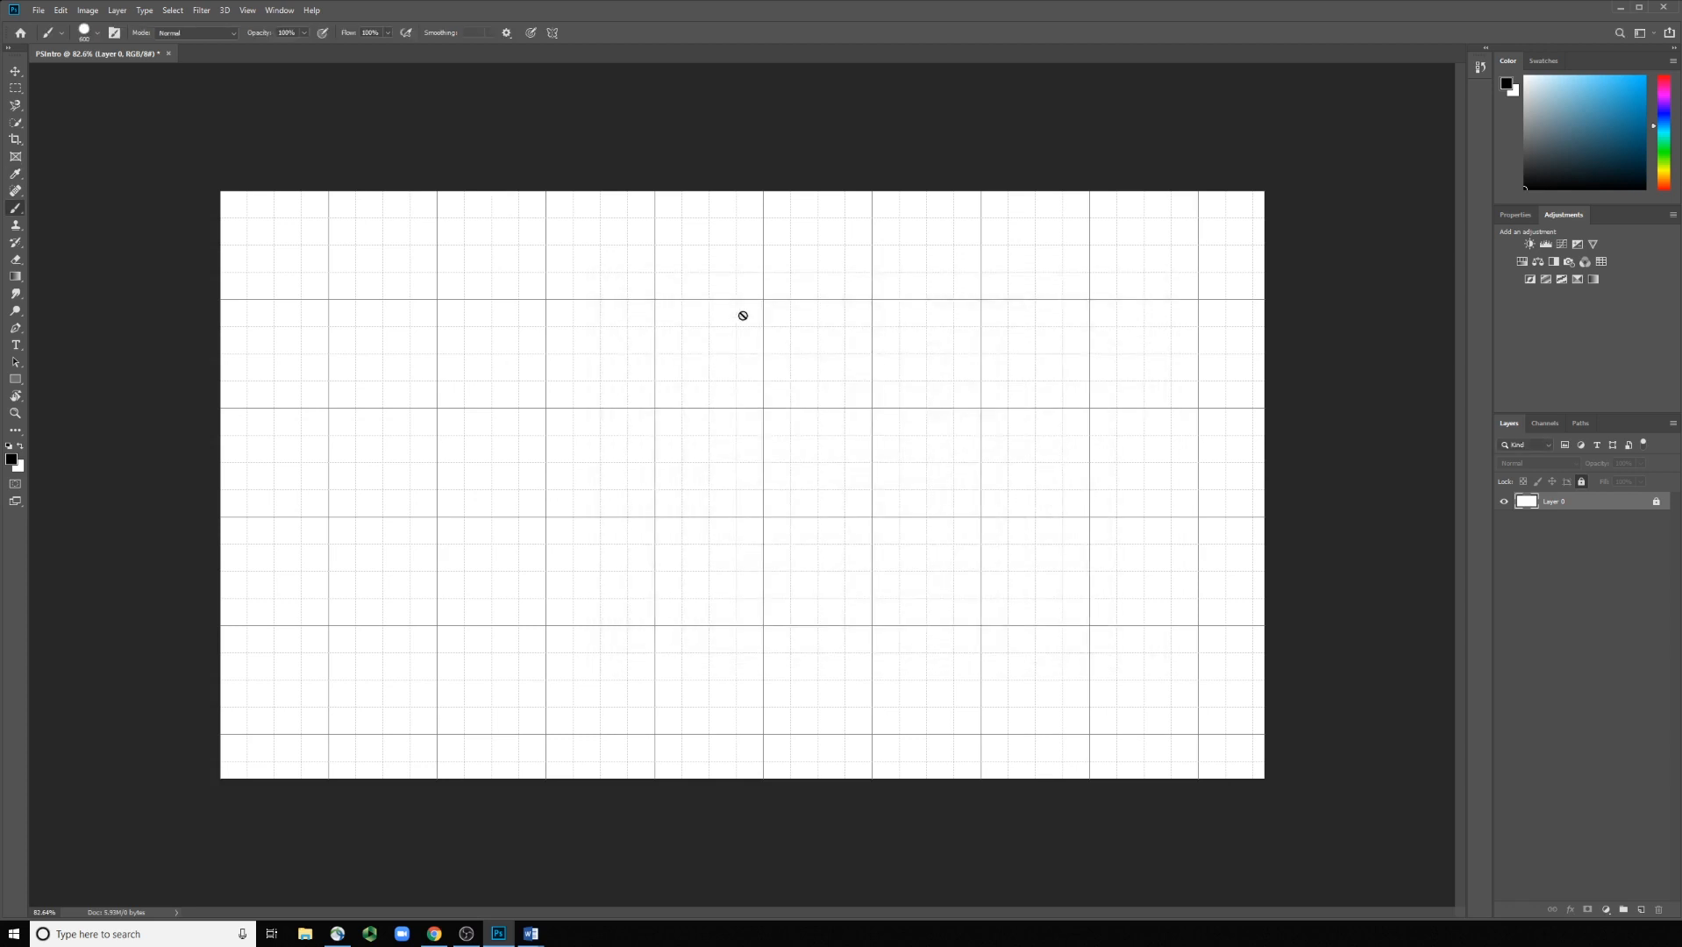
- View the list of fill and adjustment layers, check the document's Image Size, and return to the Brush tool
left_click(95, 13)
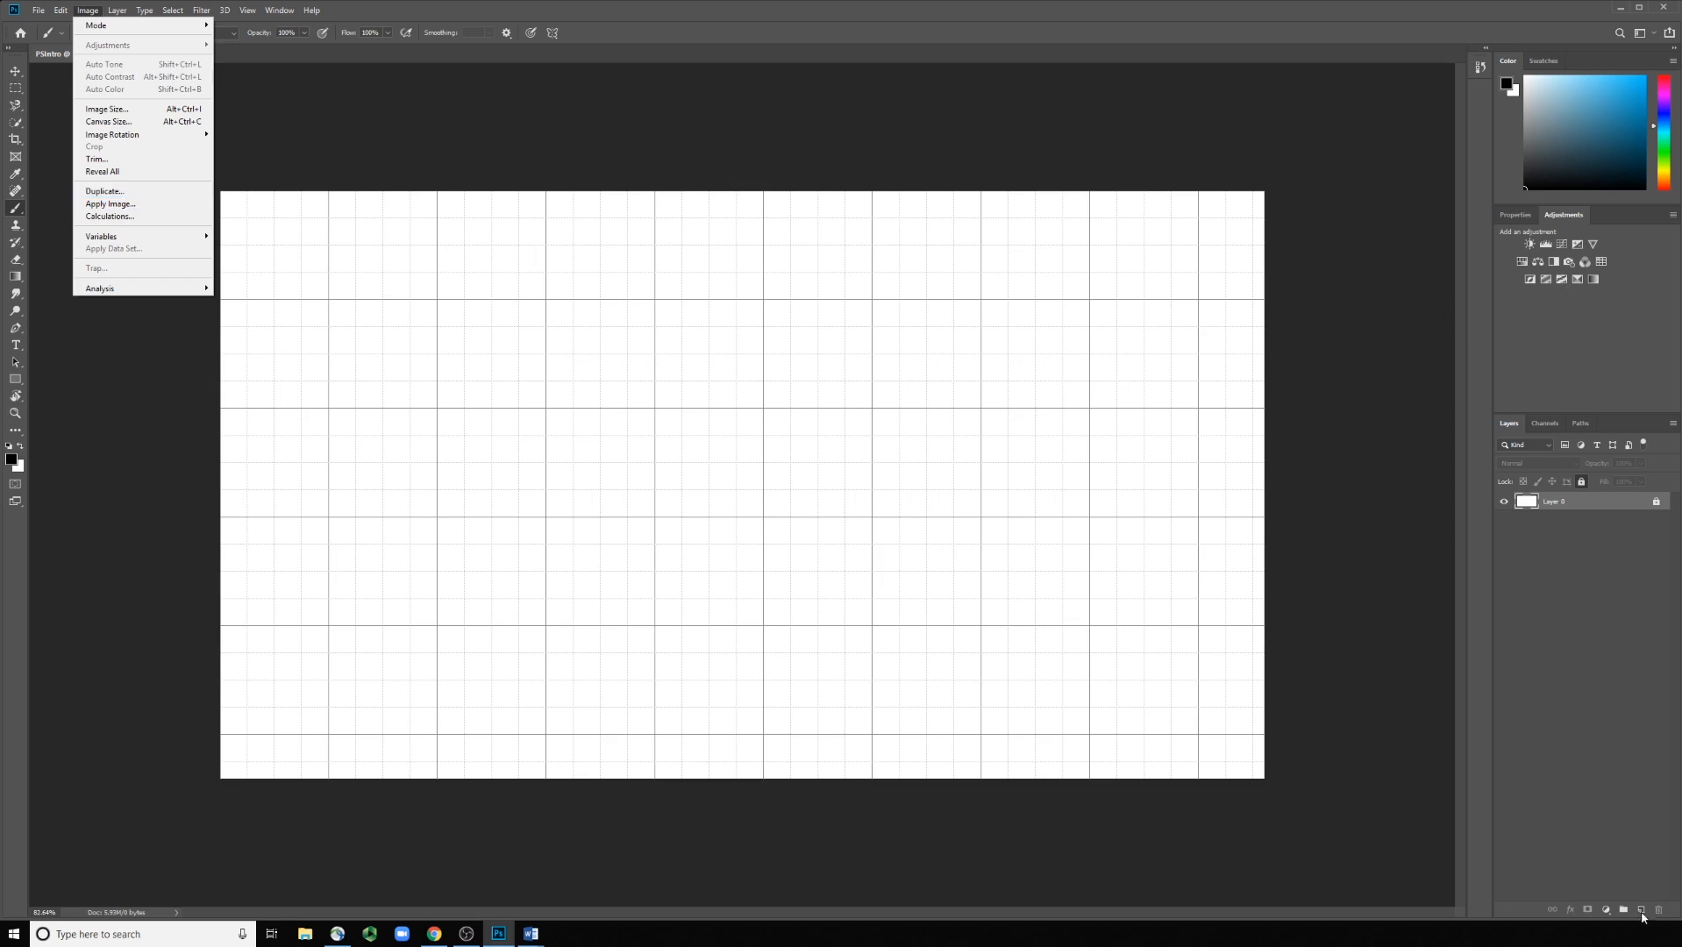
left_click(1605, 911)
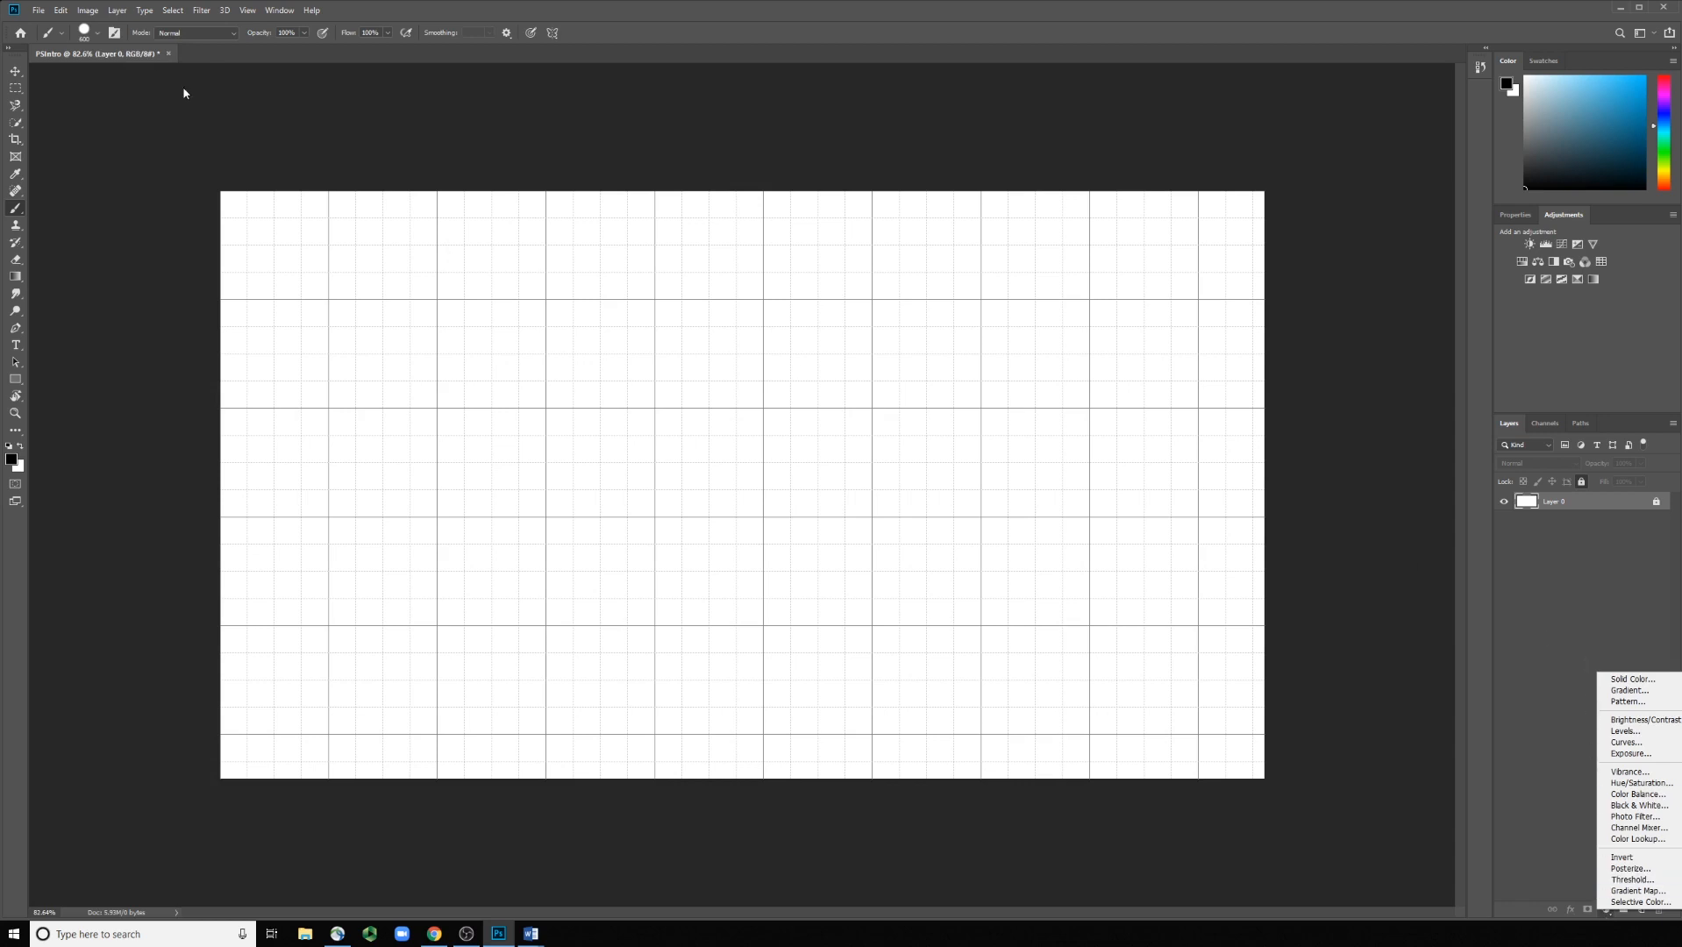
left_click(92, 12)
left_click(93, 11)
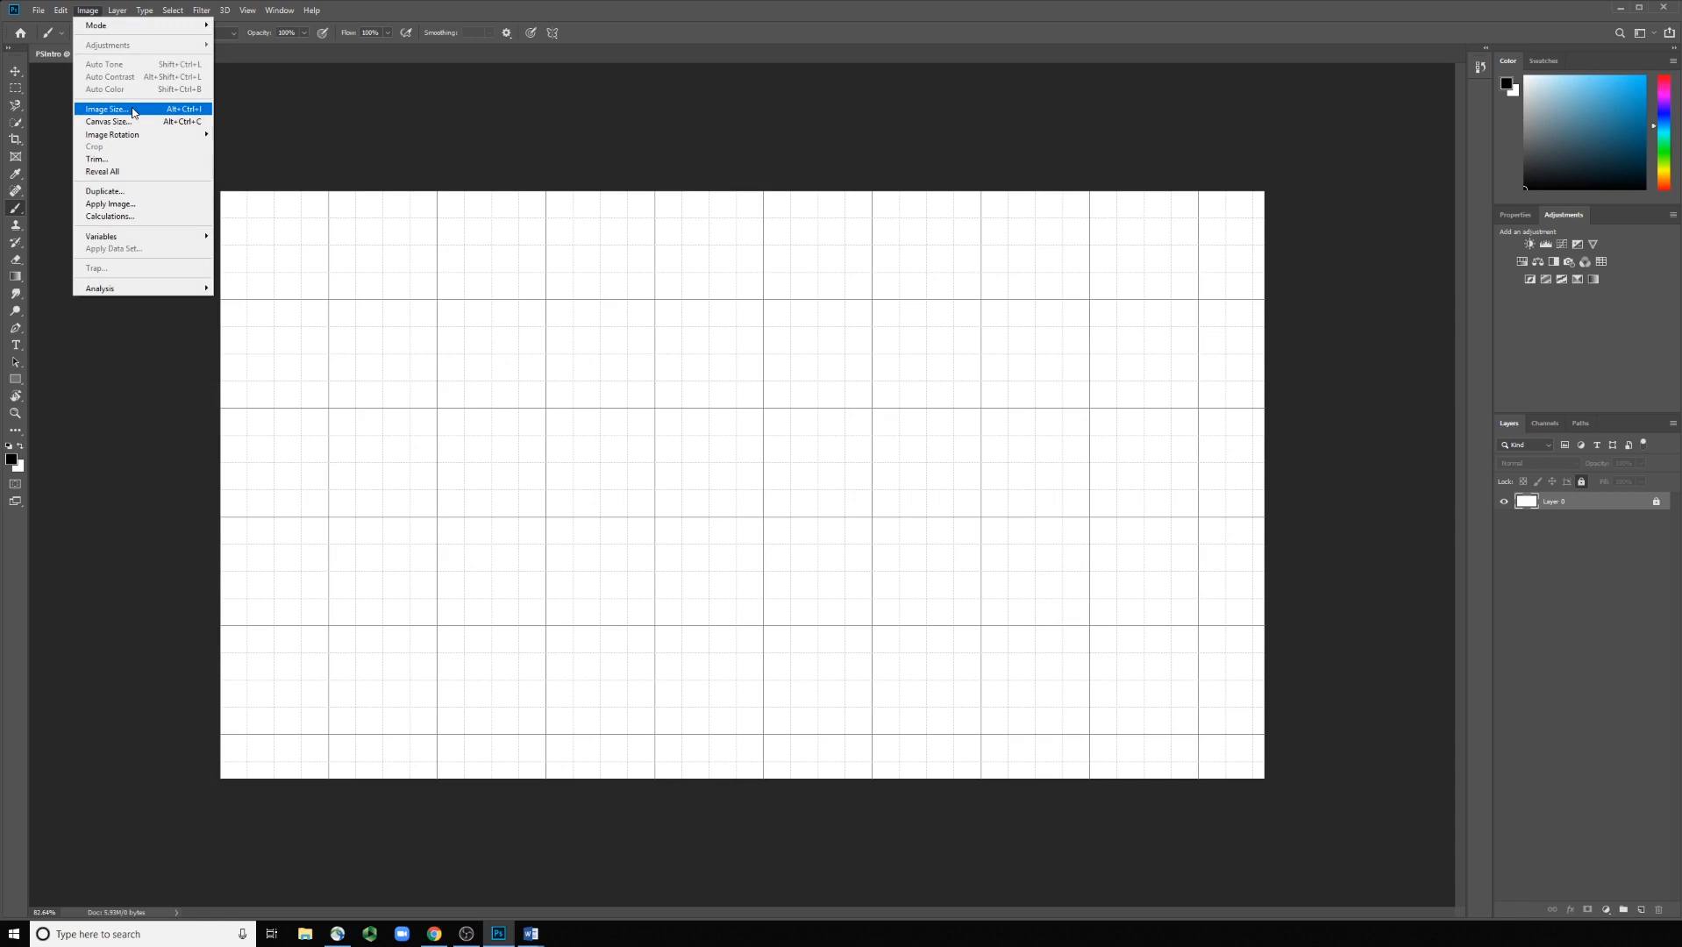
left_click(134, 112)
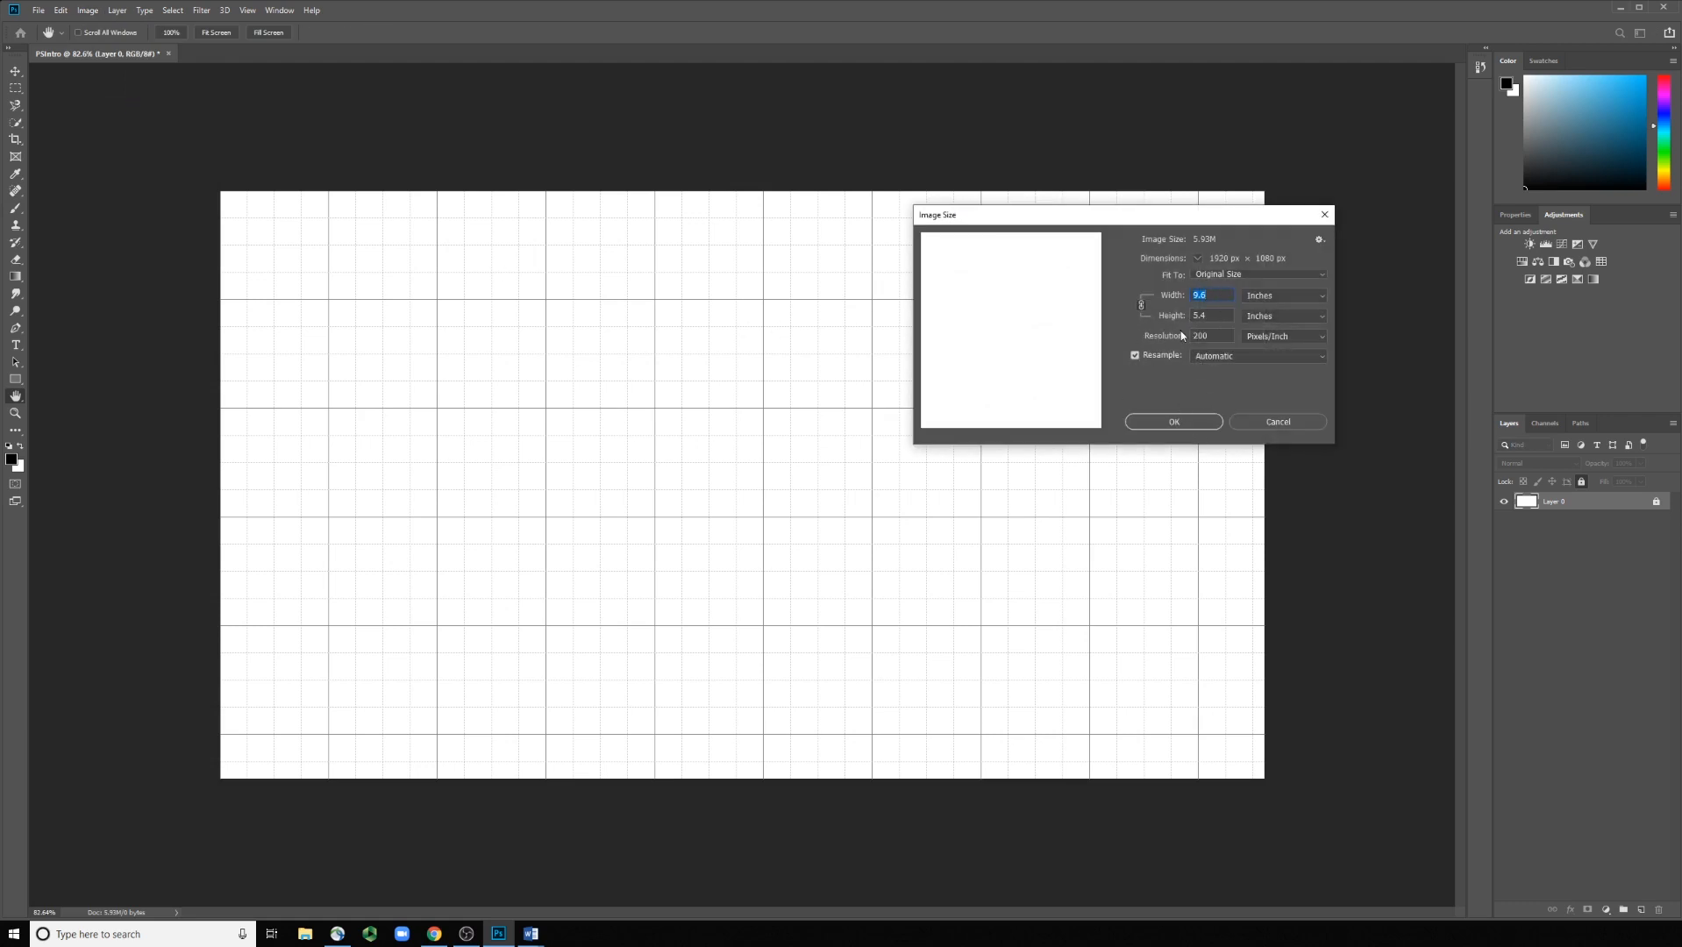
left_click(1167, 426)
key("b")
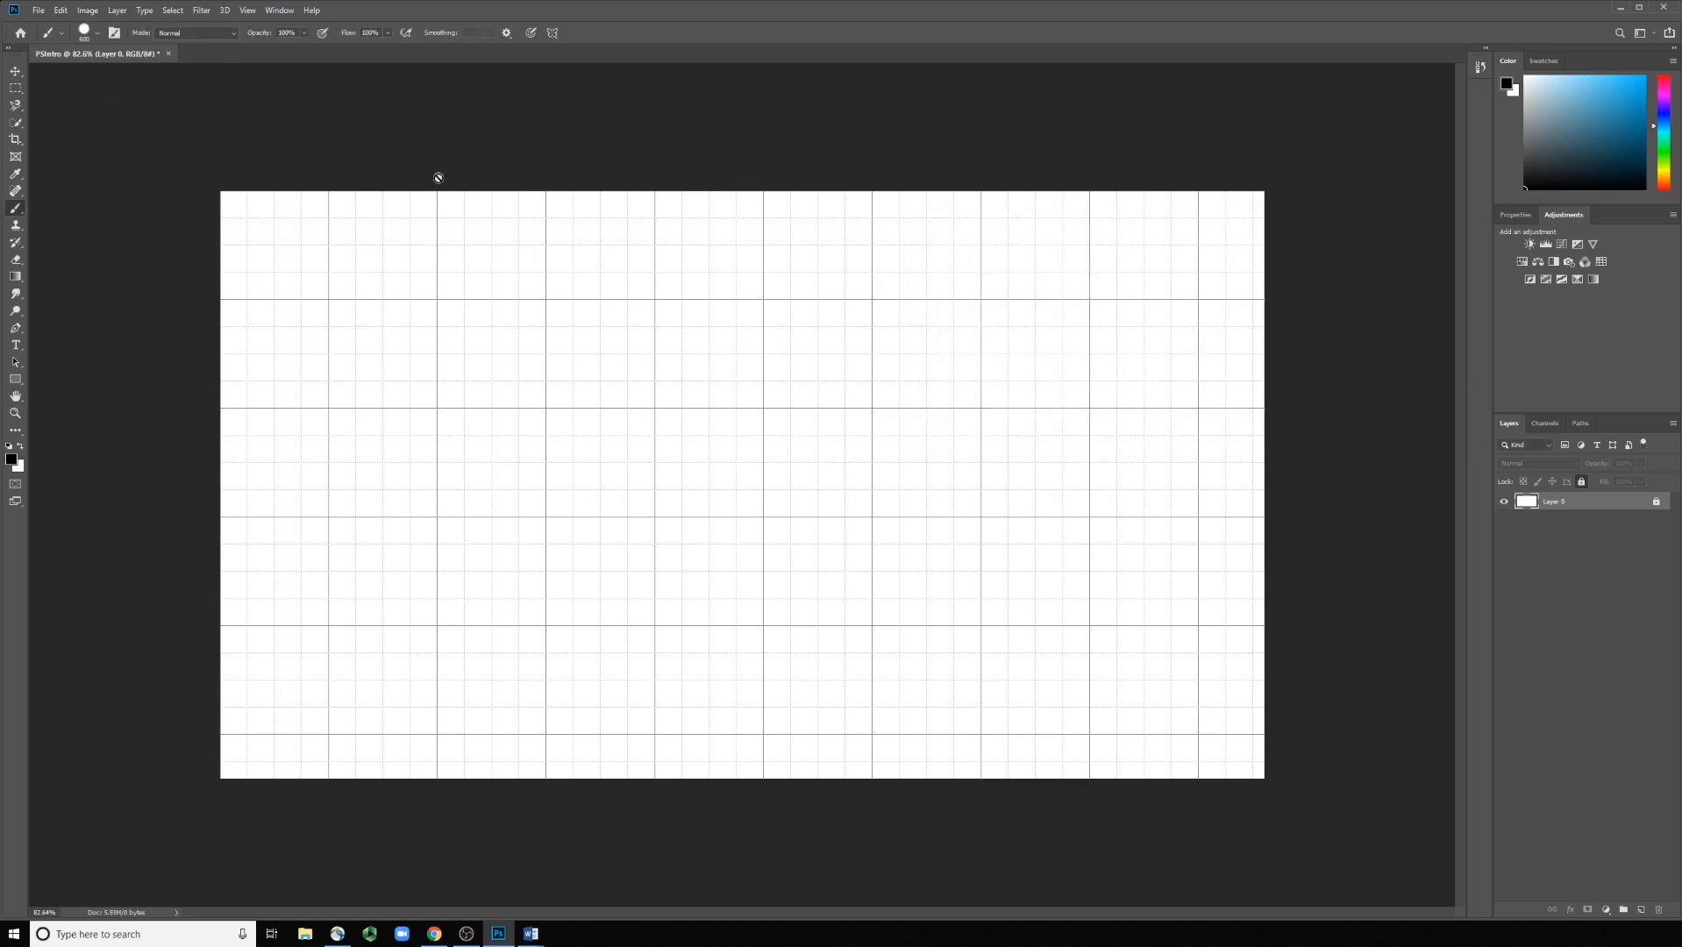
left_click(122, 11)
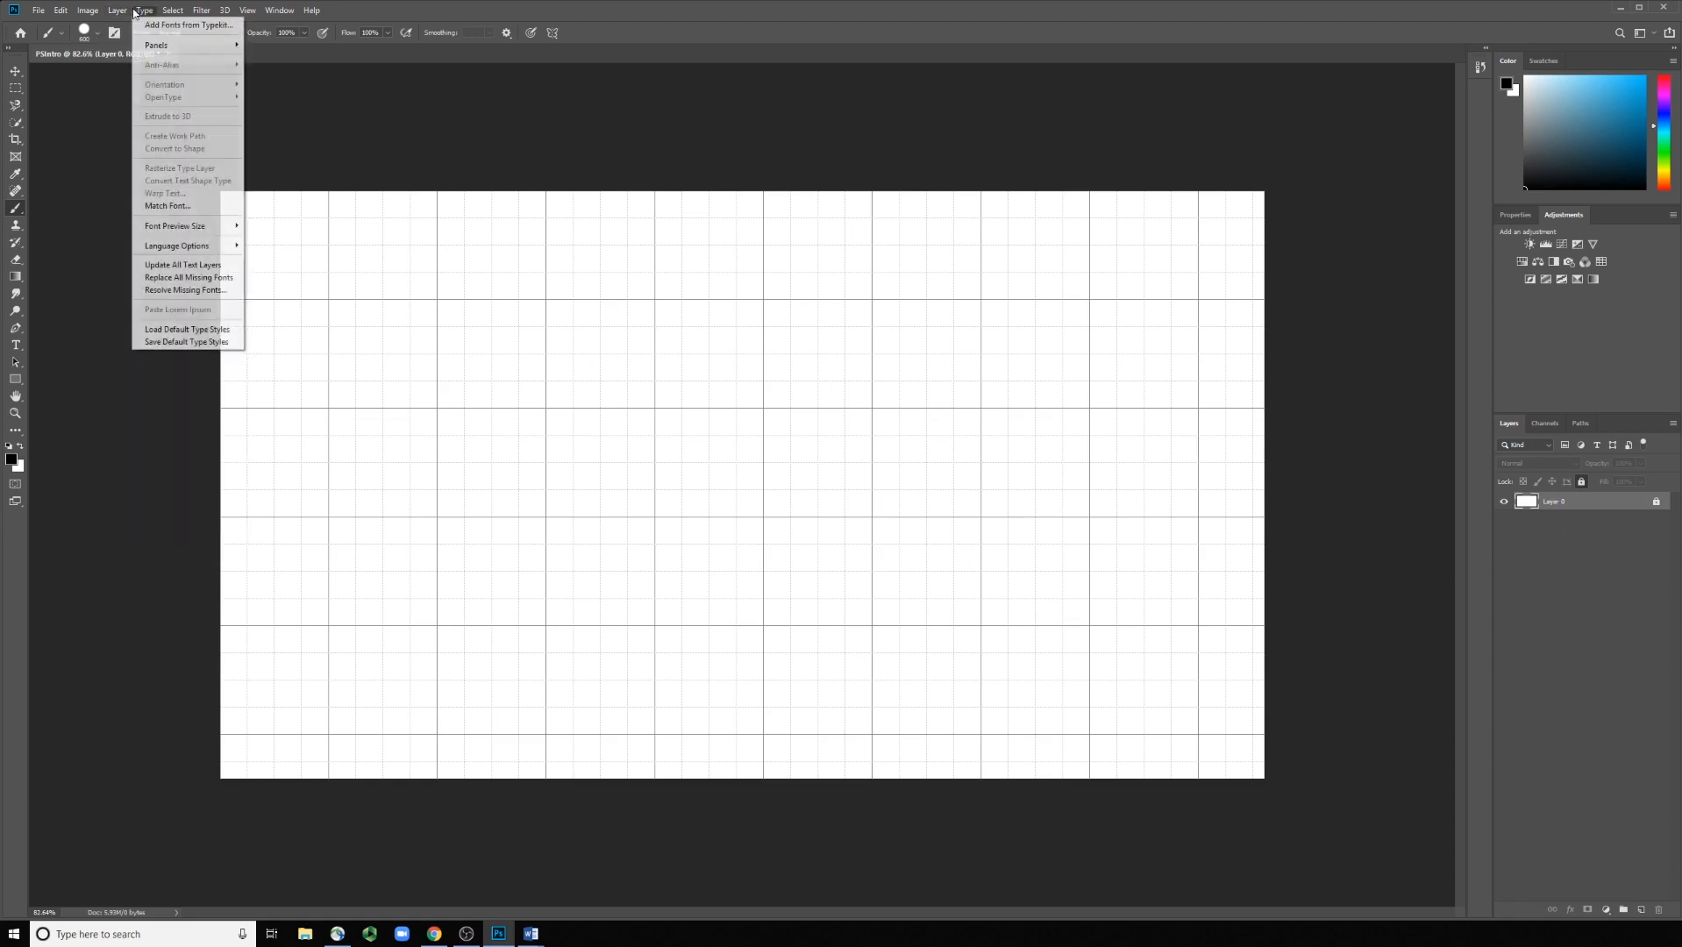
left_click(140, 14)
left_click(140, 14)
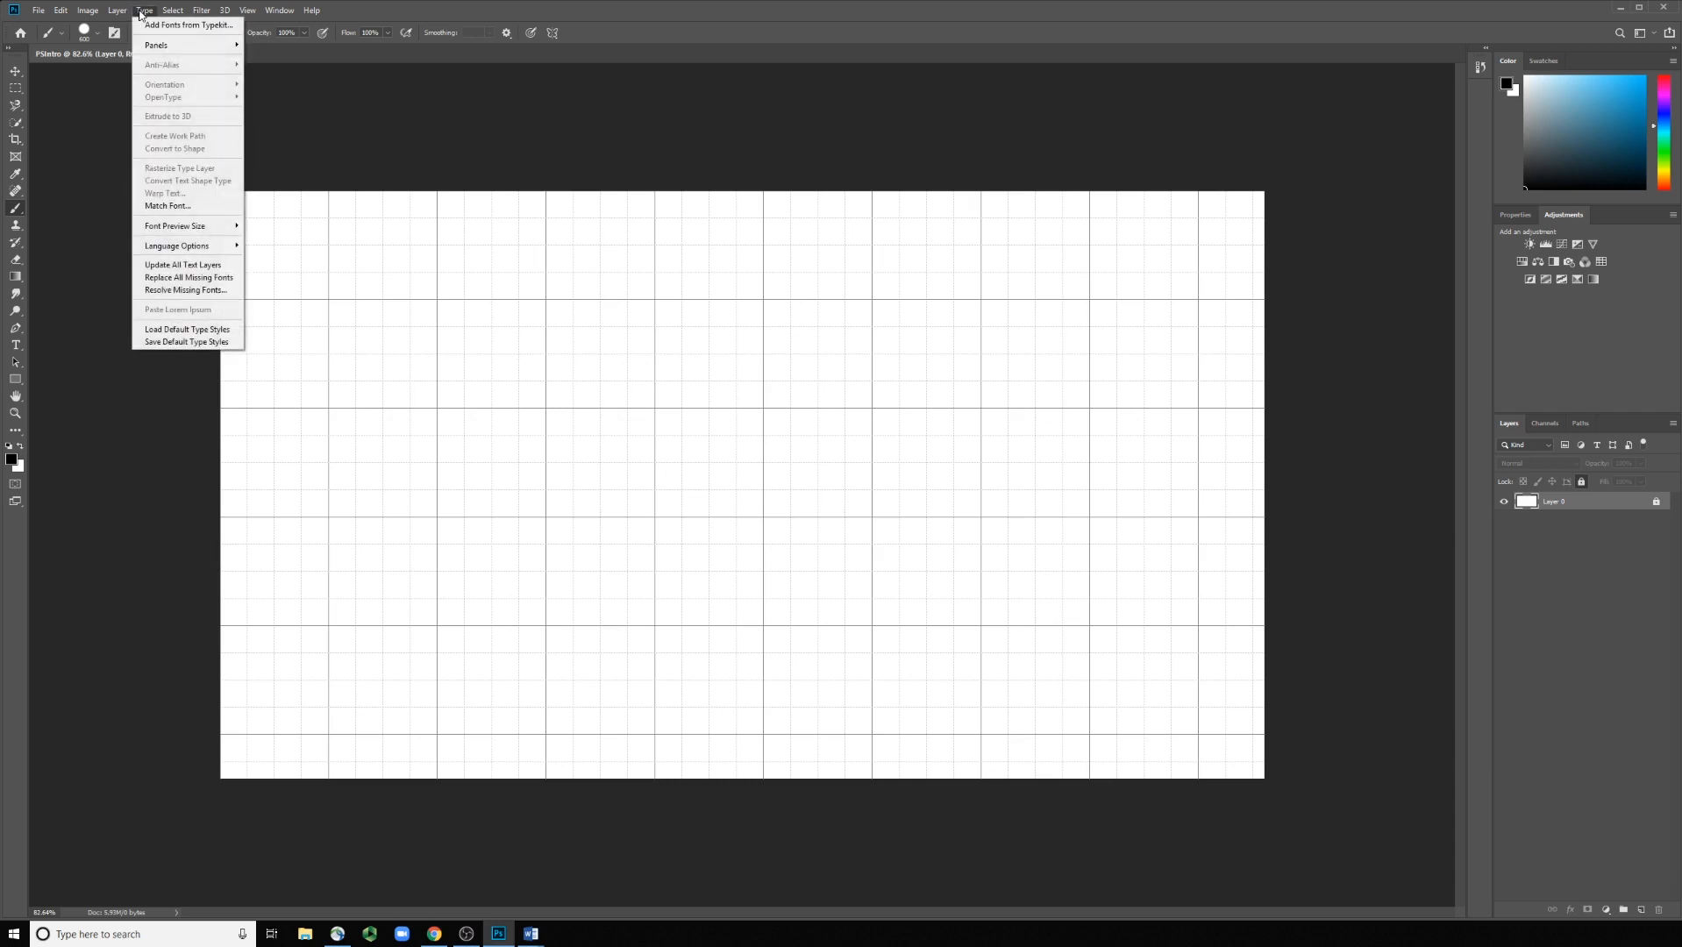
- Hide all extras on the canvas and show them again
mouse_move(175, 13)
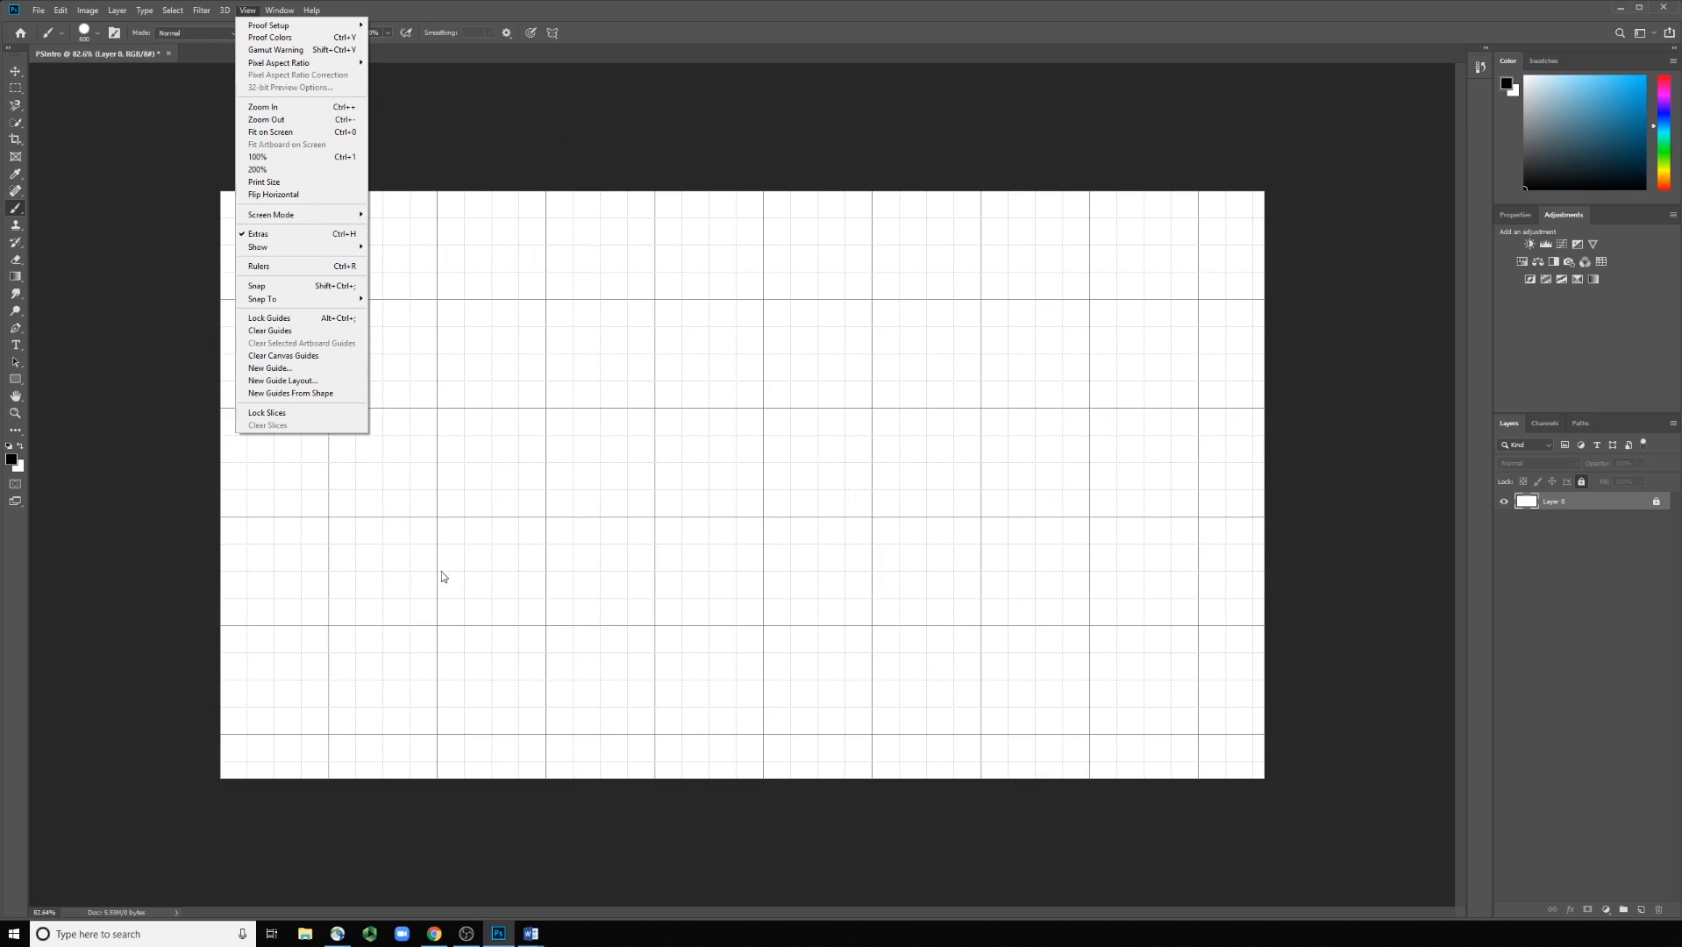
left_click(282, 238)
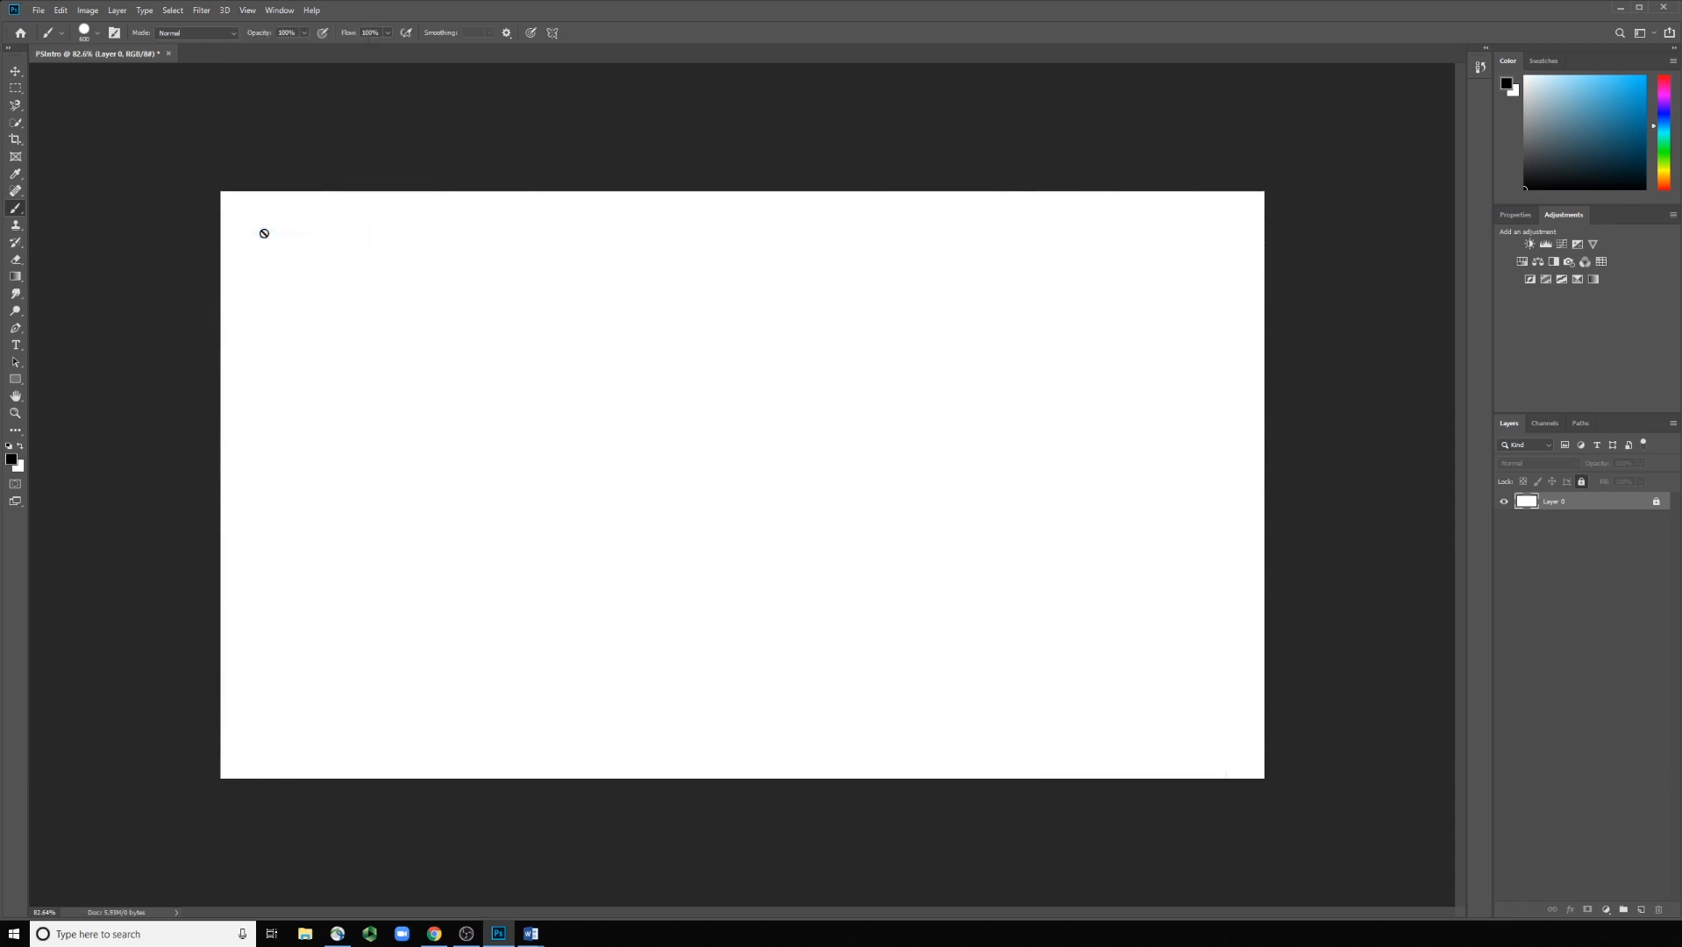
left_click(249, 11)
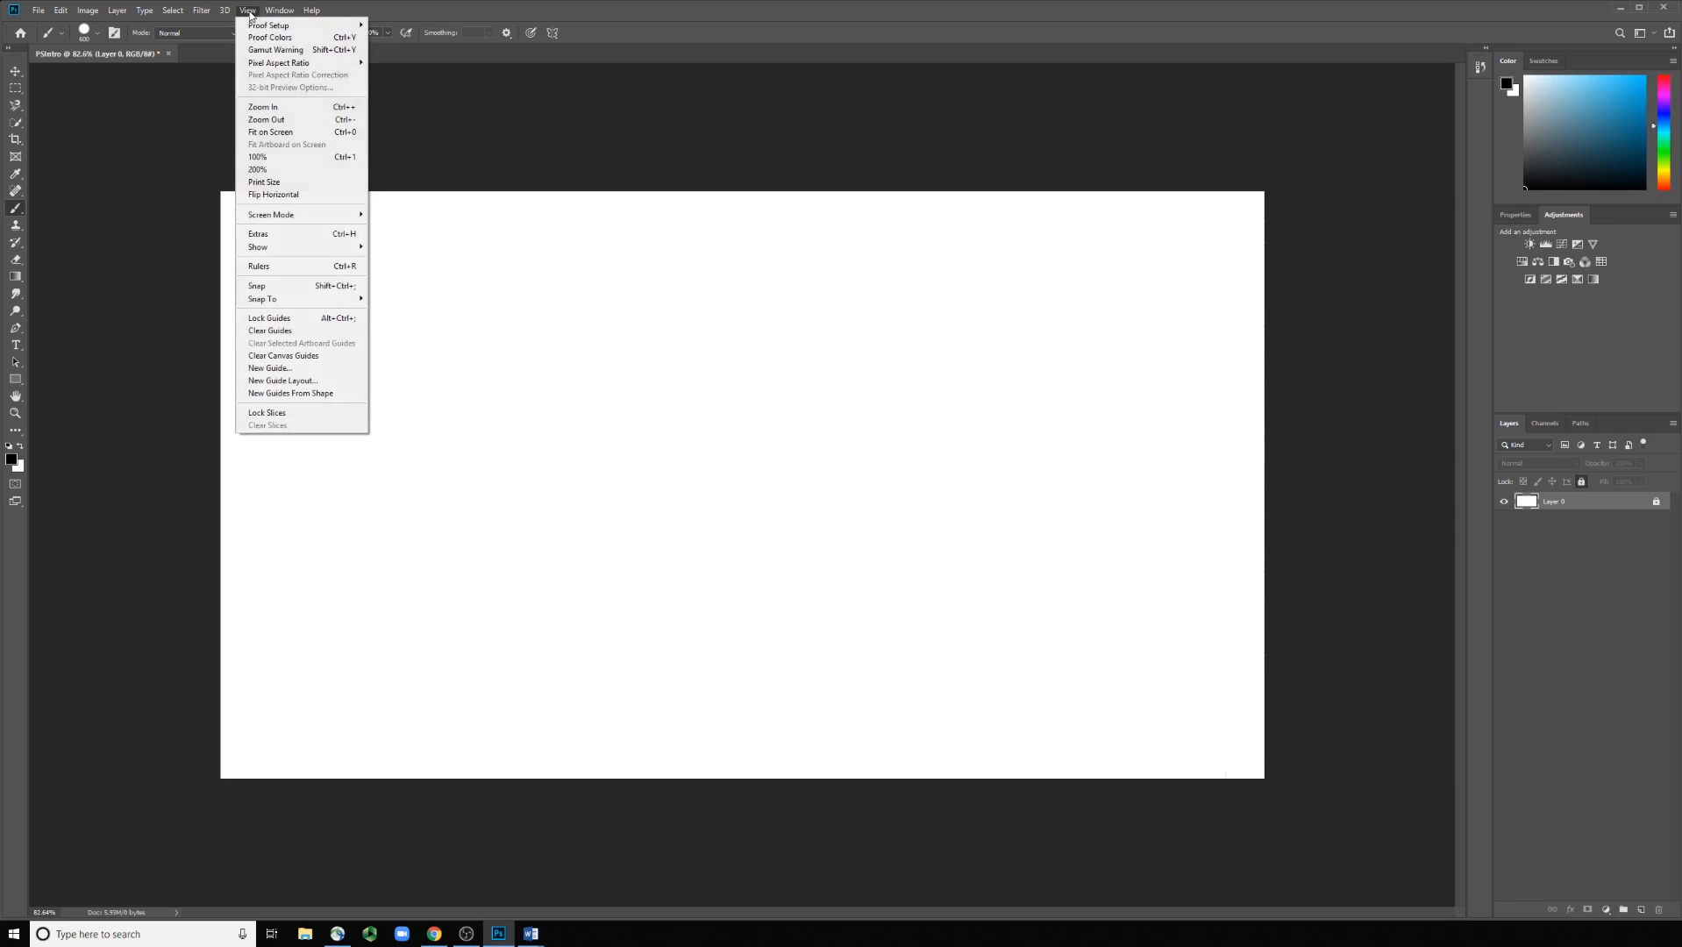
left_click(258, 233)
- Turn off only the grid display on the canvas
left_click(249, 11)
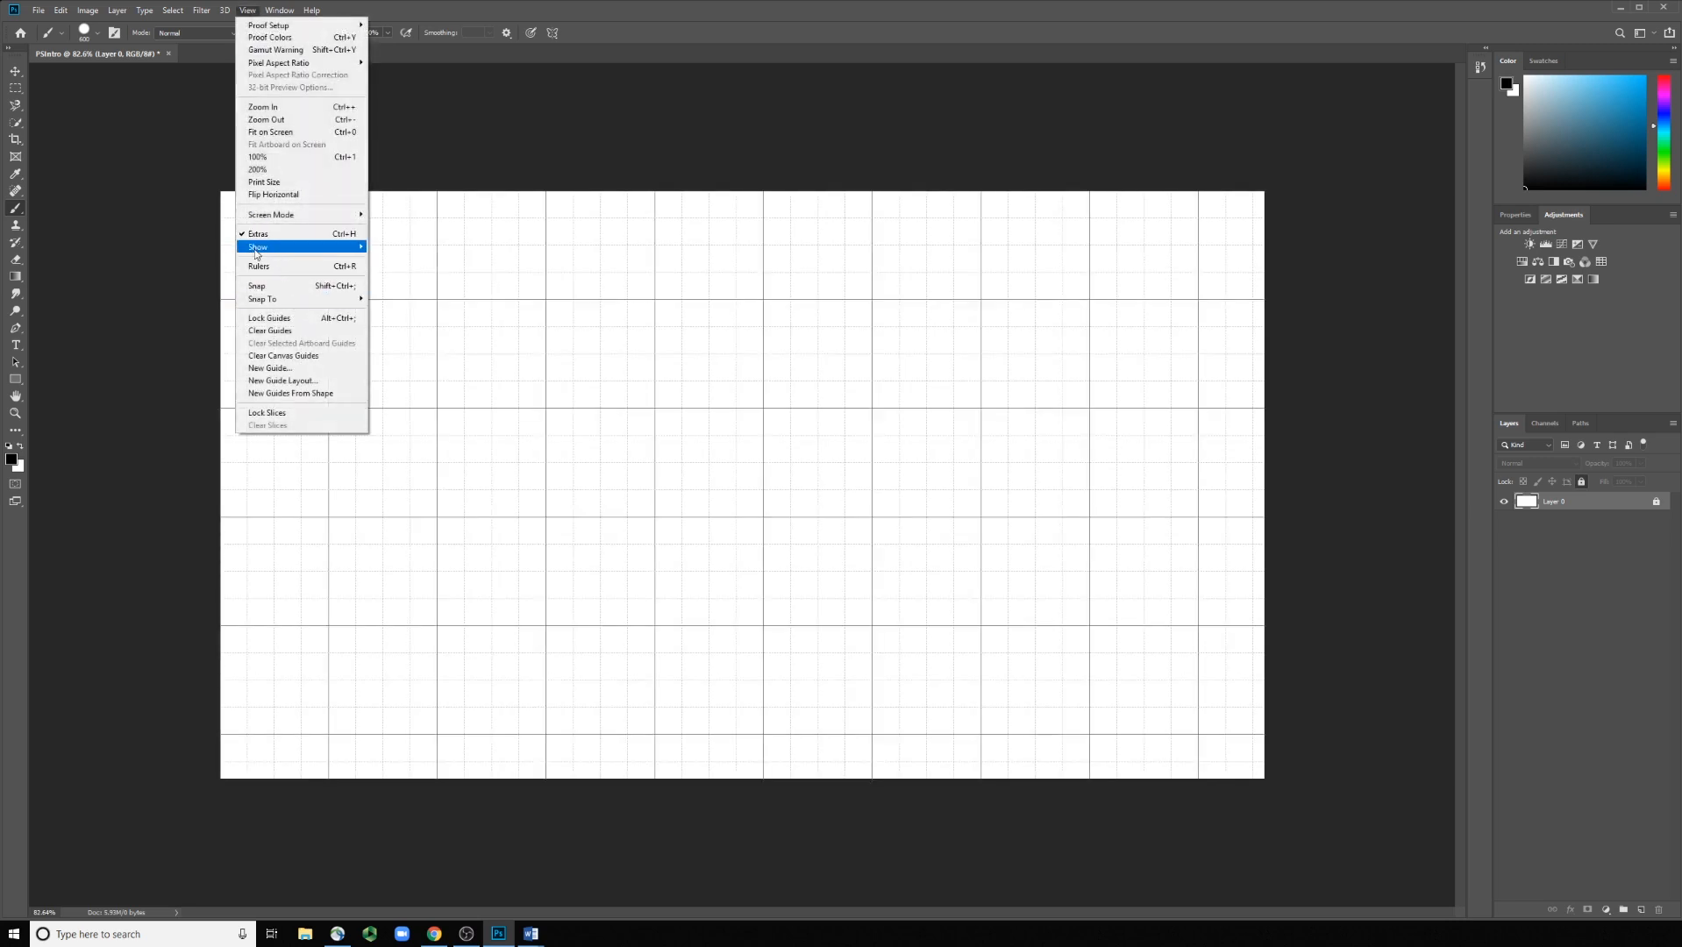
mouse_move(273, 248)
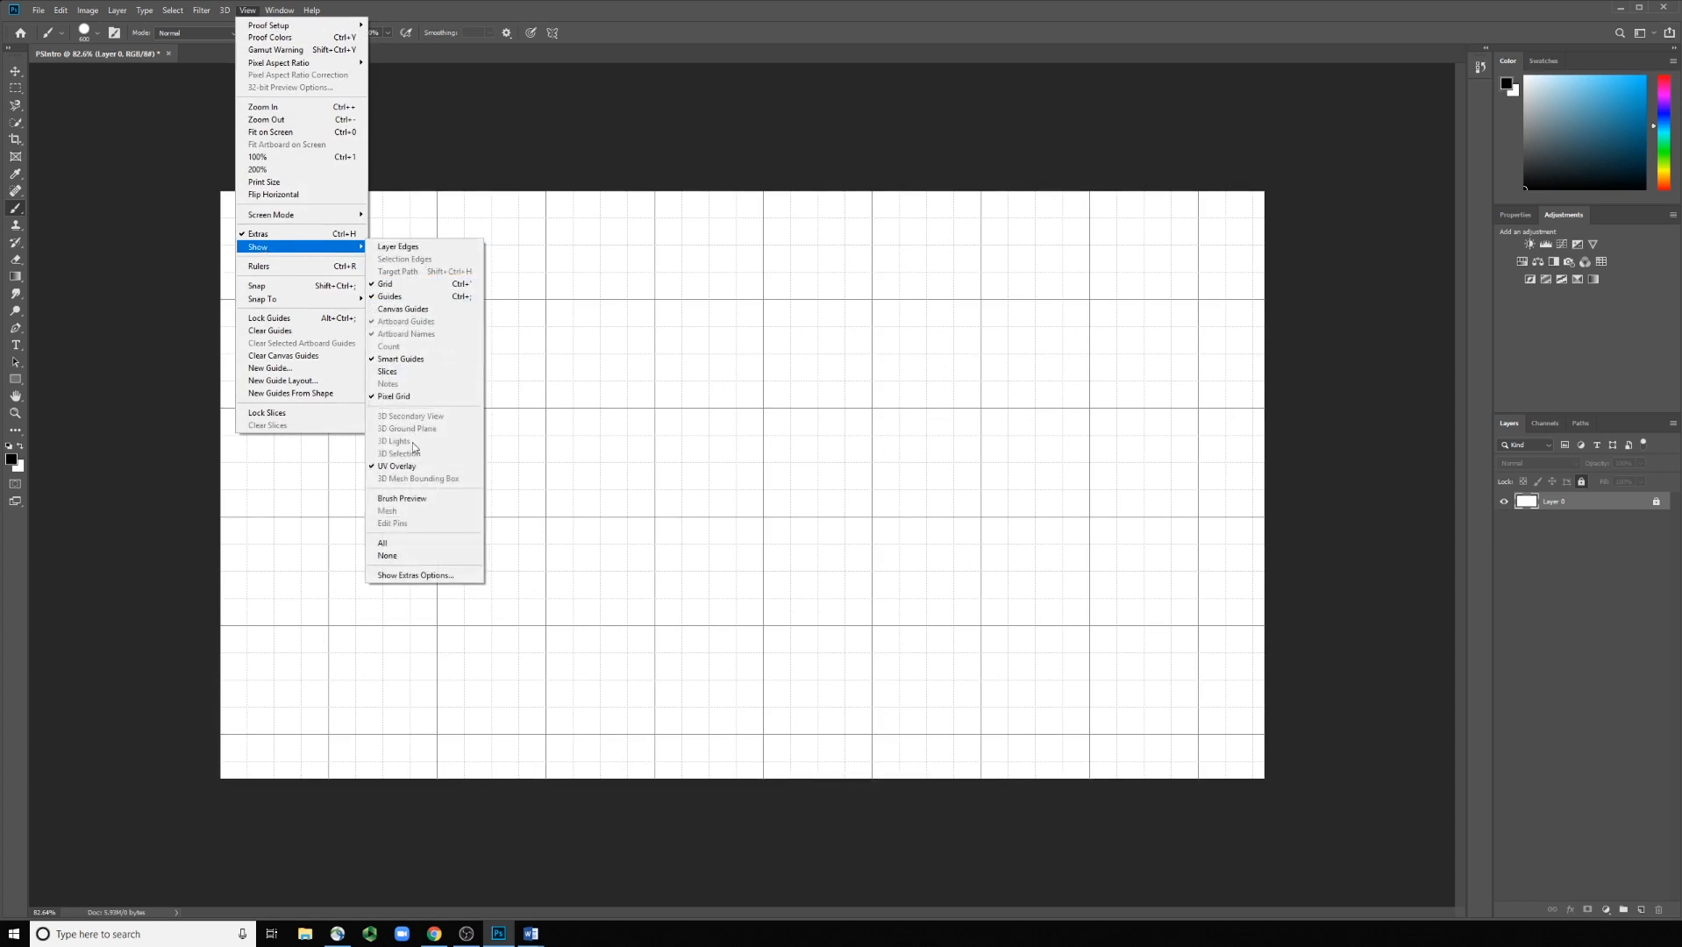
left_click(391, 284)
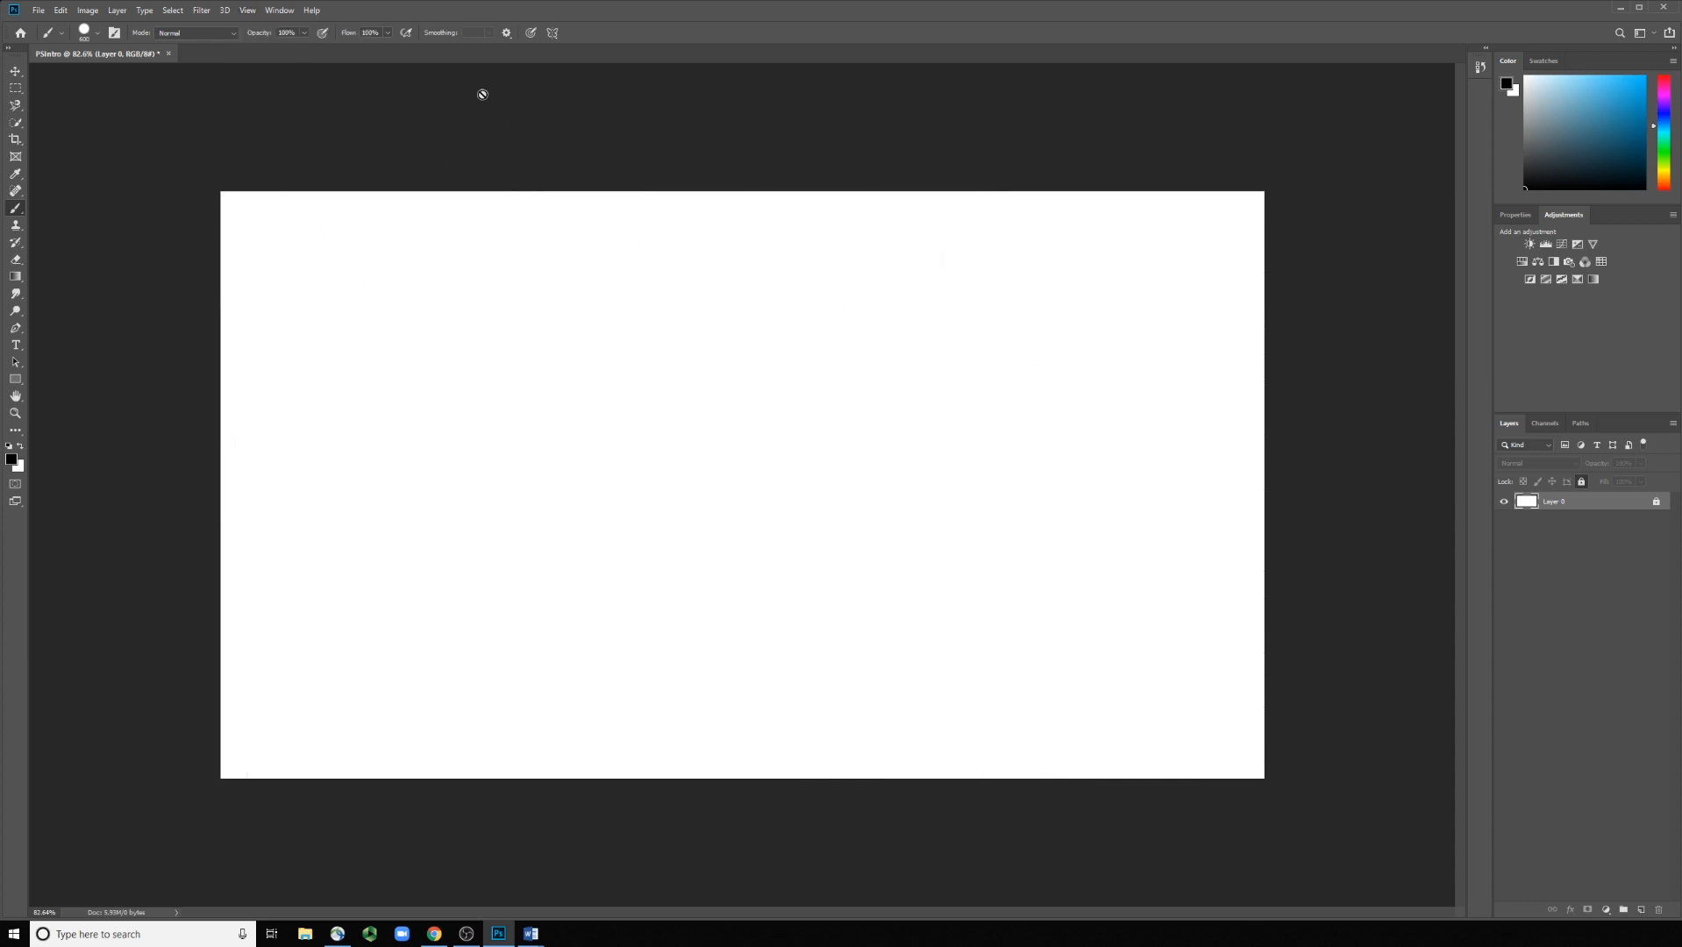
- Show the rulers and pull out a vertical guide at about 1.8 inches from the canvas's left edge
left_click(246, 11)
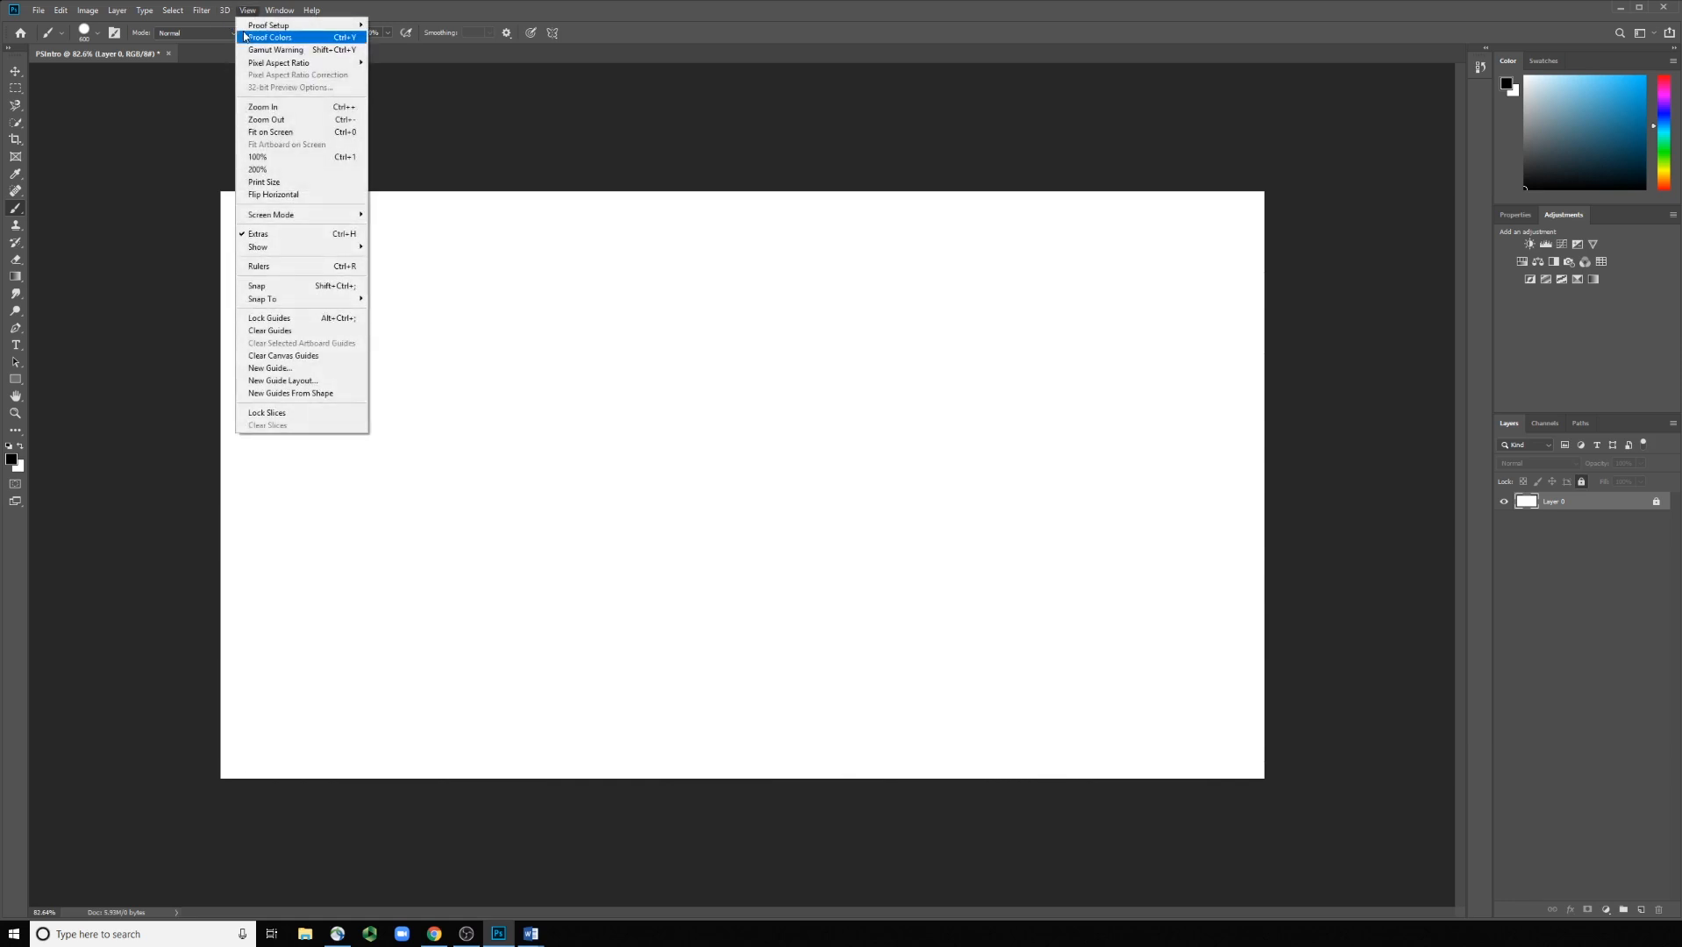
left_click(260, 266)
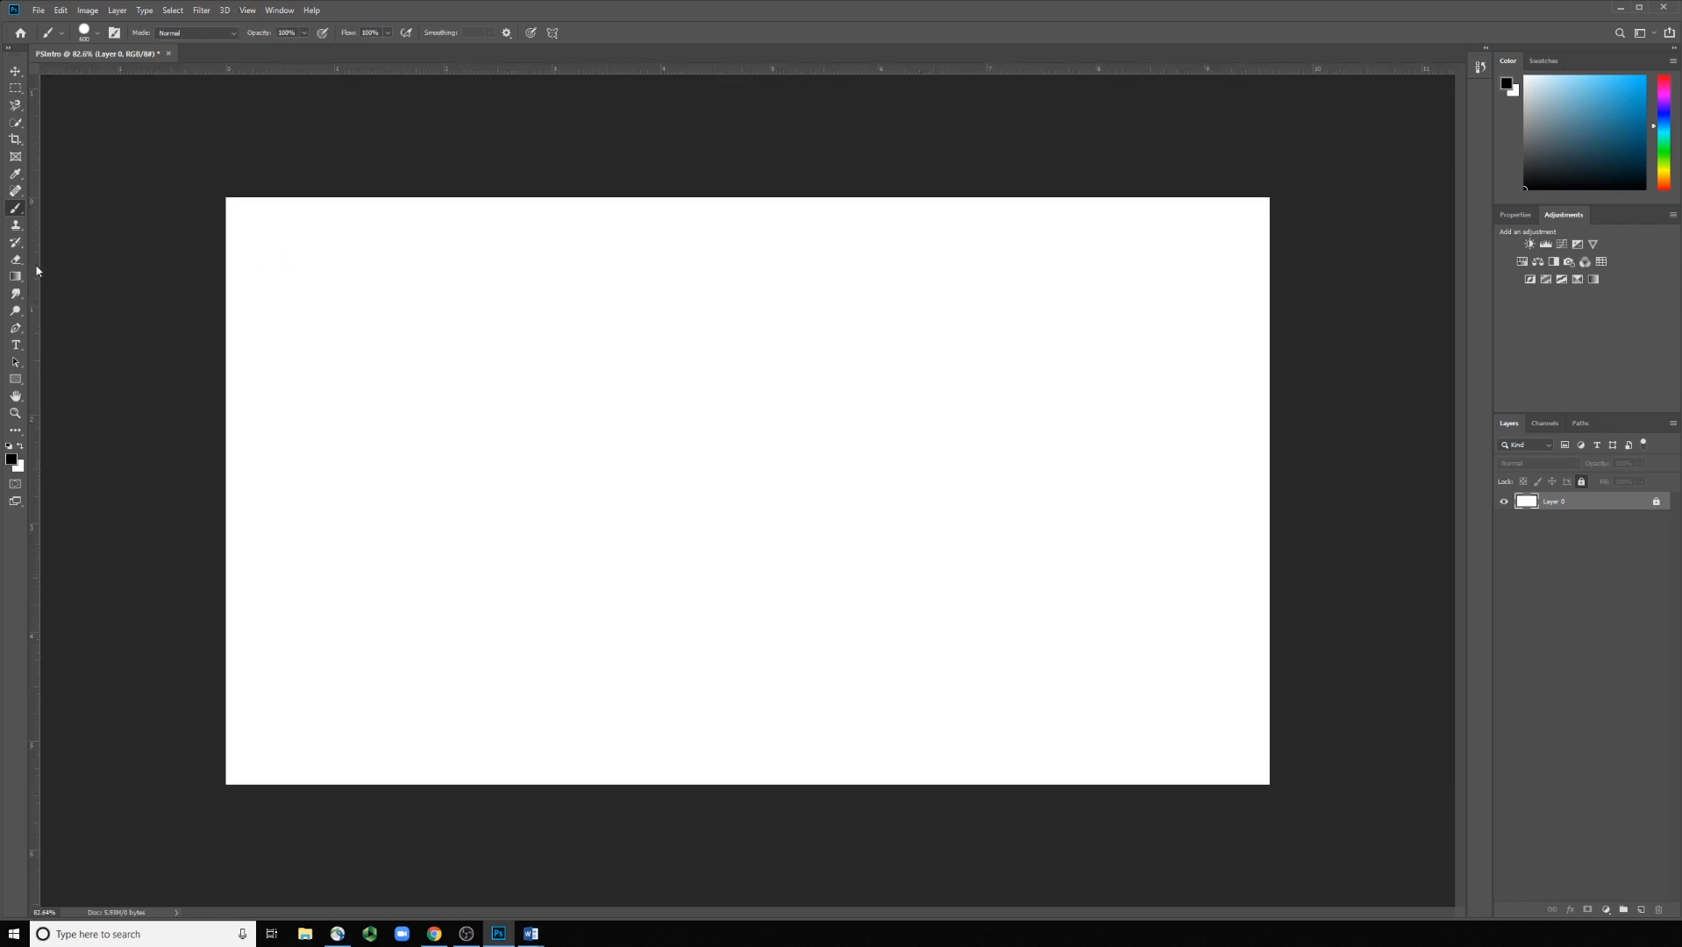
left_click_drag(32, 268, 425, 268)
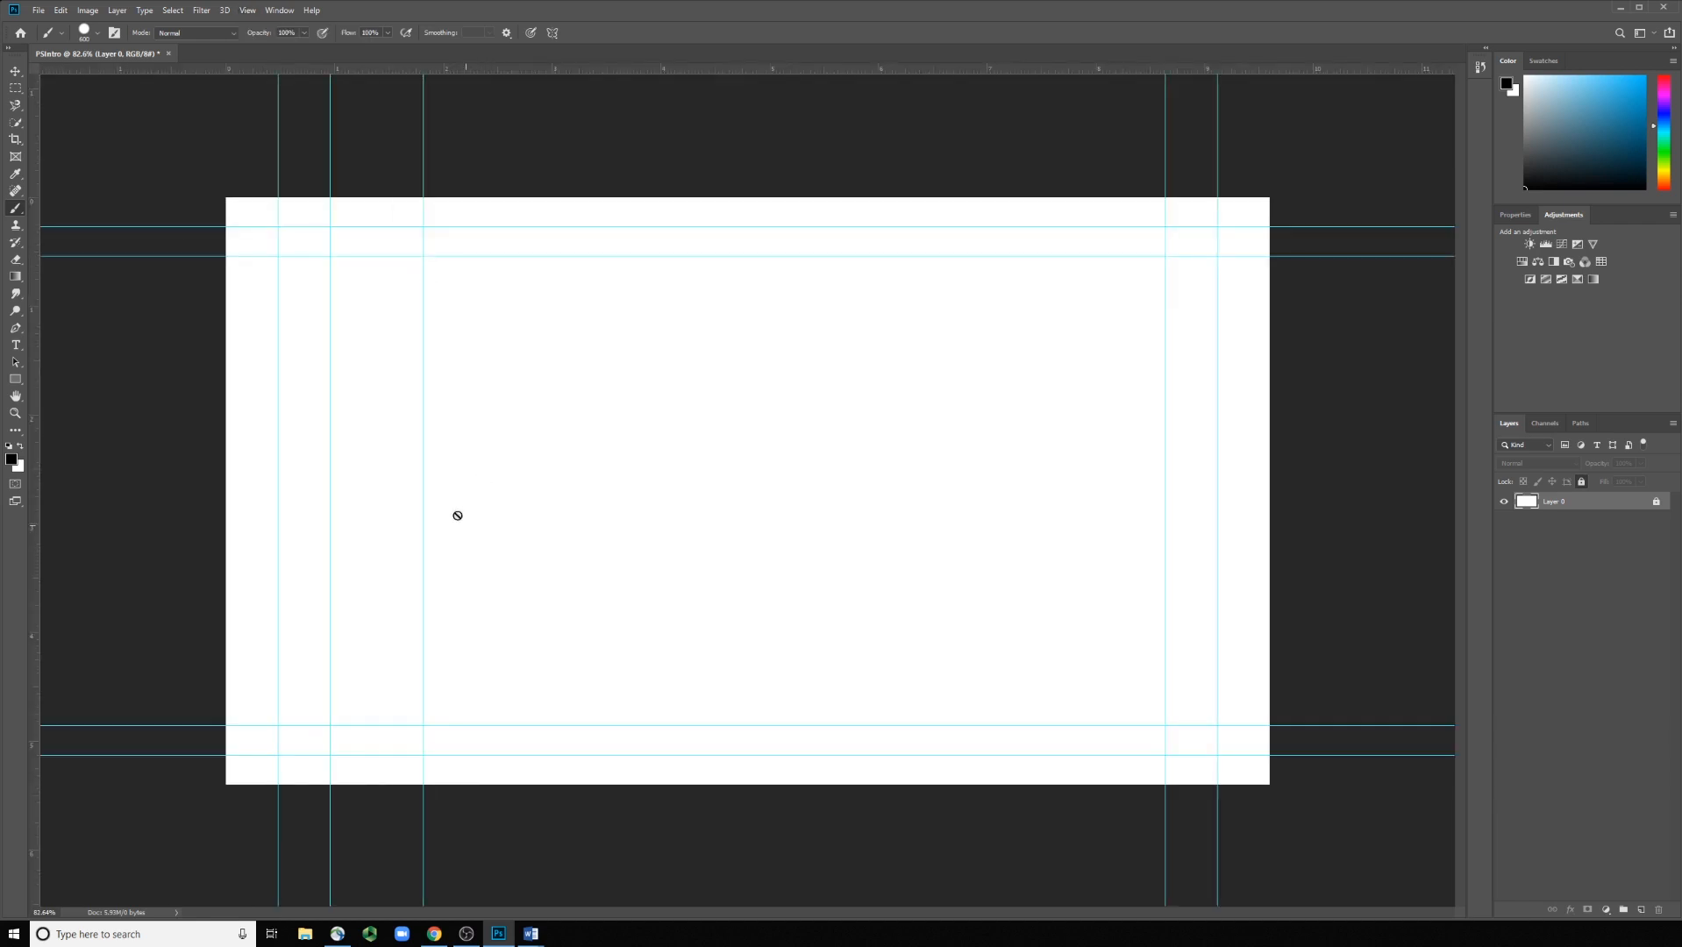
- Add the Brush Settings panel to the workspace and collapse it to its icon
left_click(422, 460)
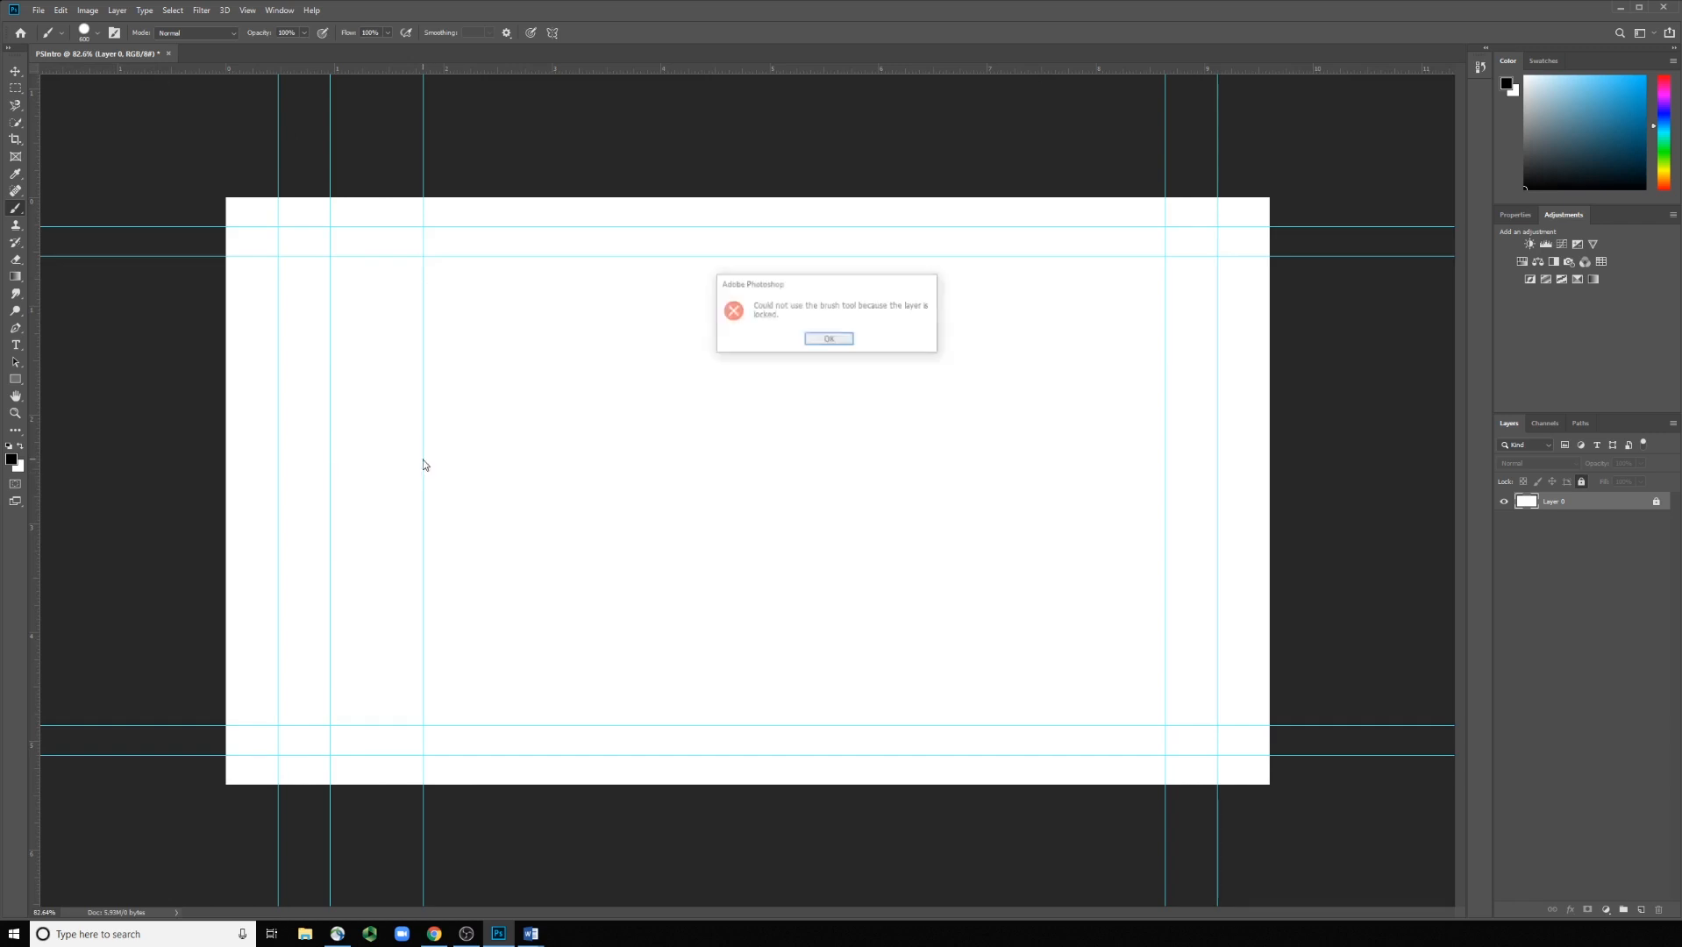
left_click(824, 339)
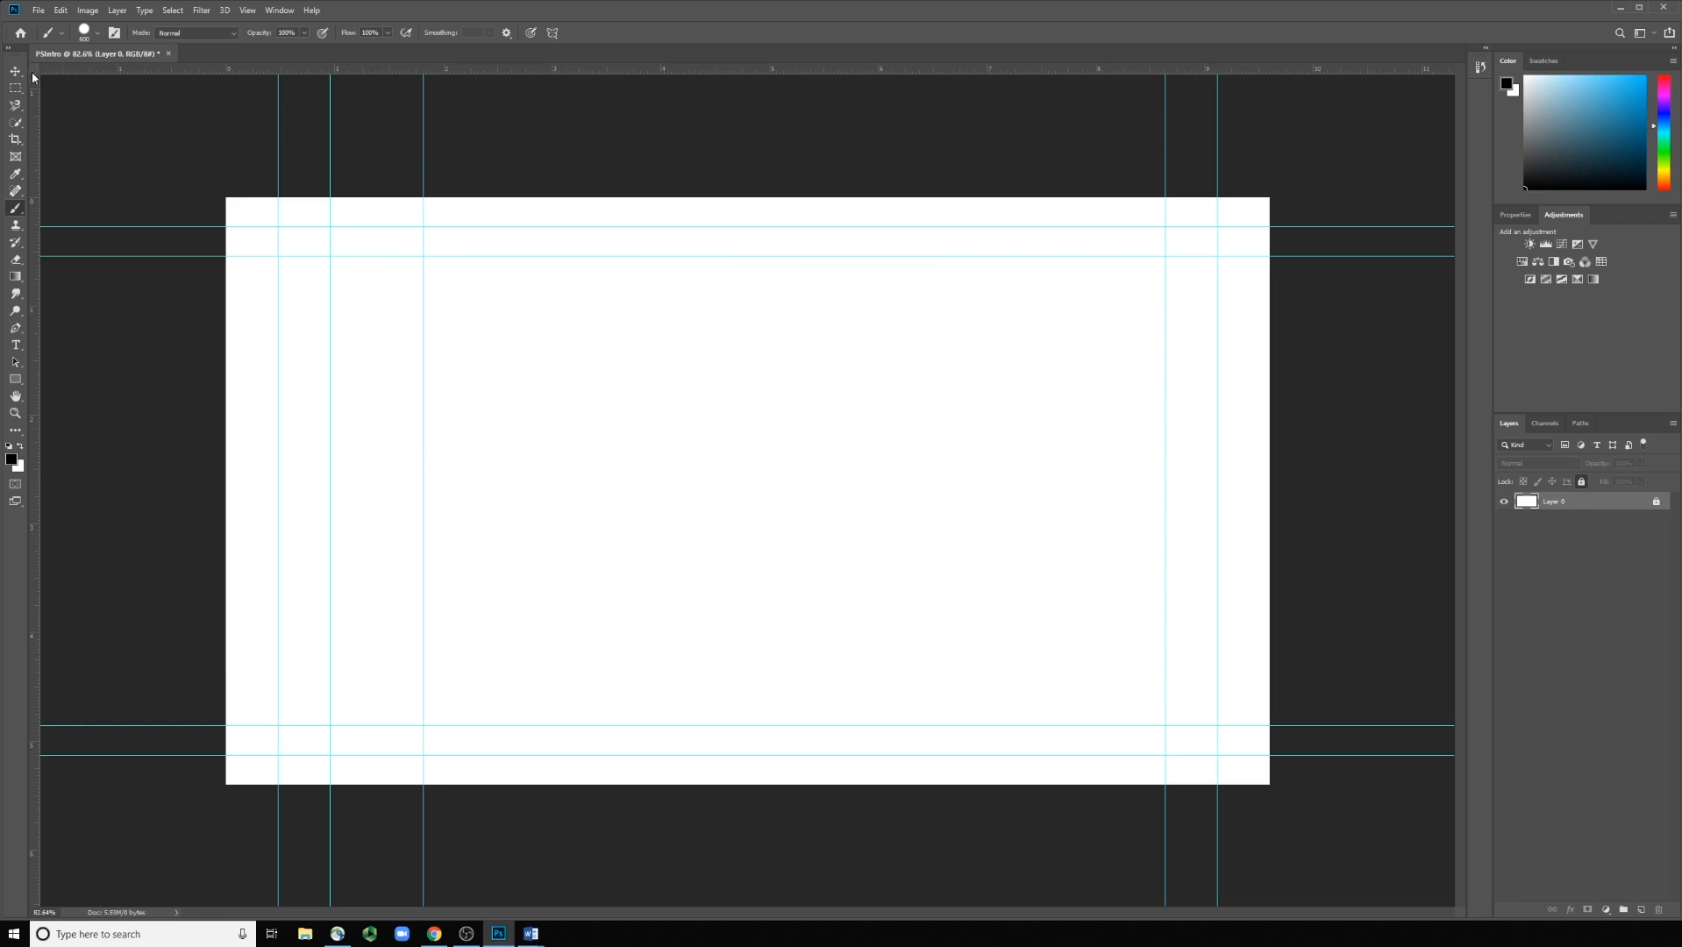
left_click(274, 11)
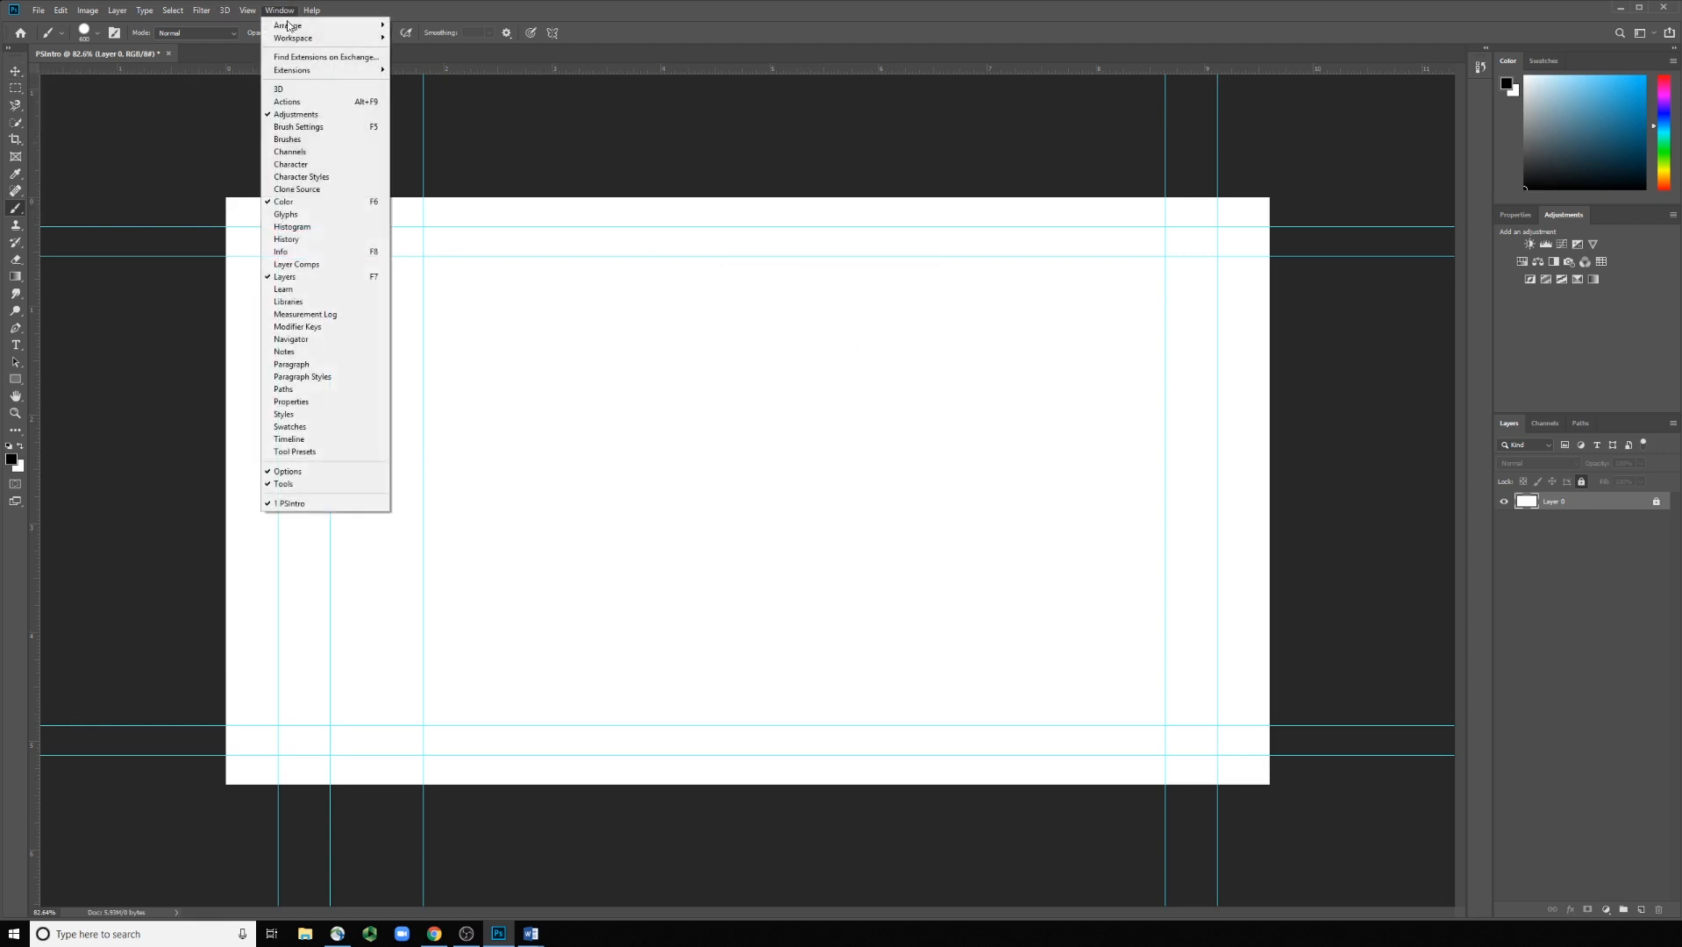
mouse_move(298, 38)
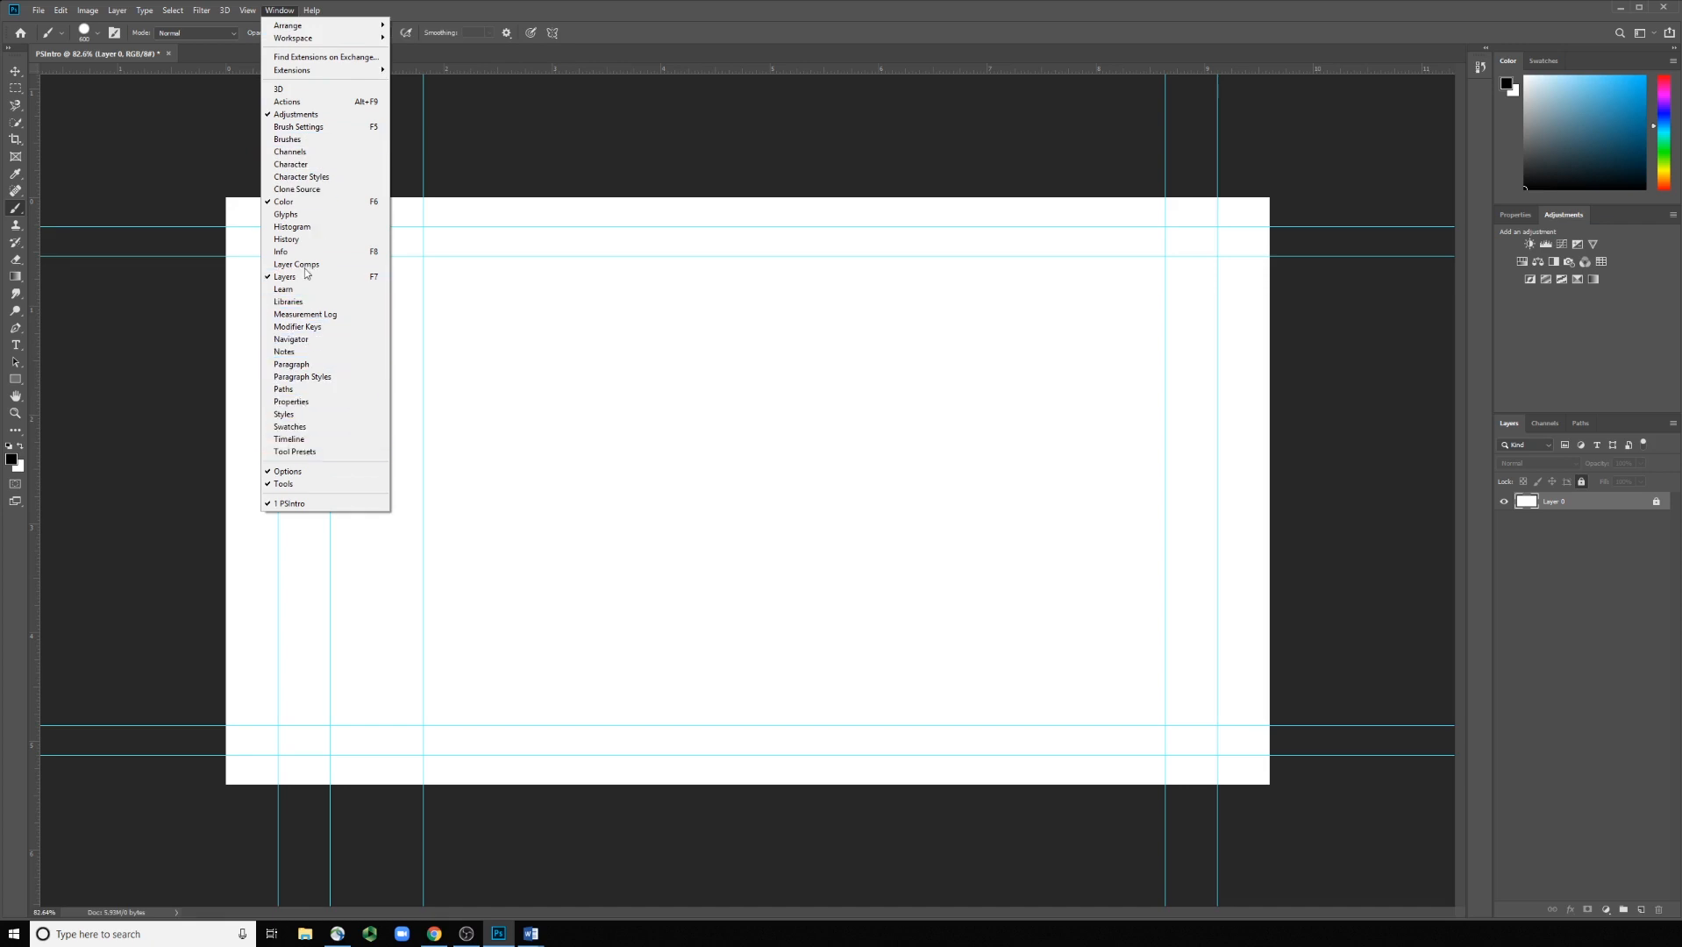
left_click(293, 129)
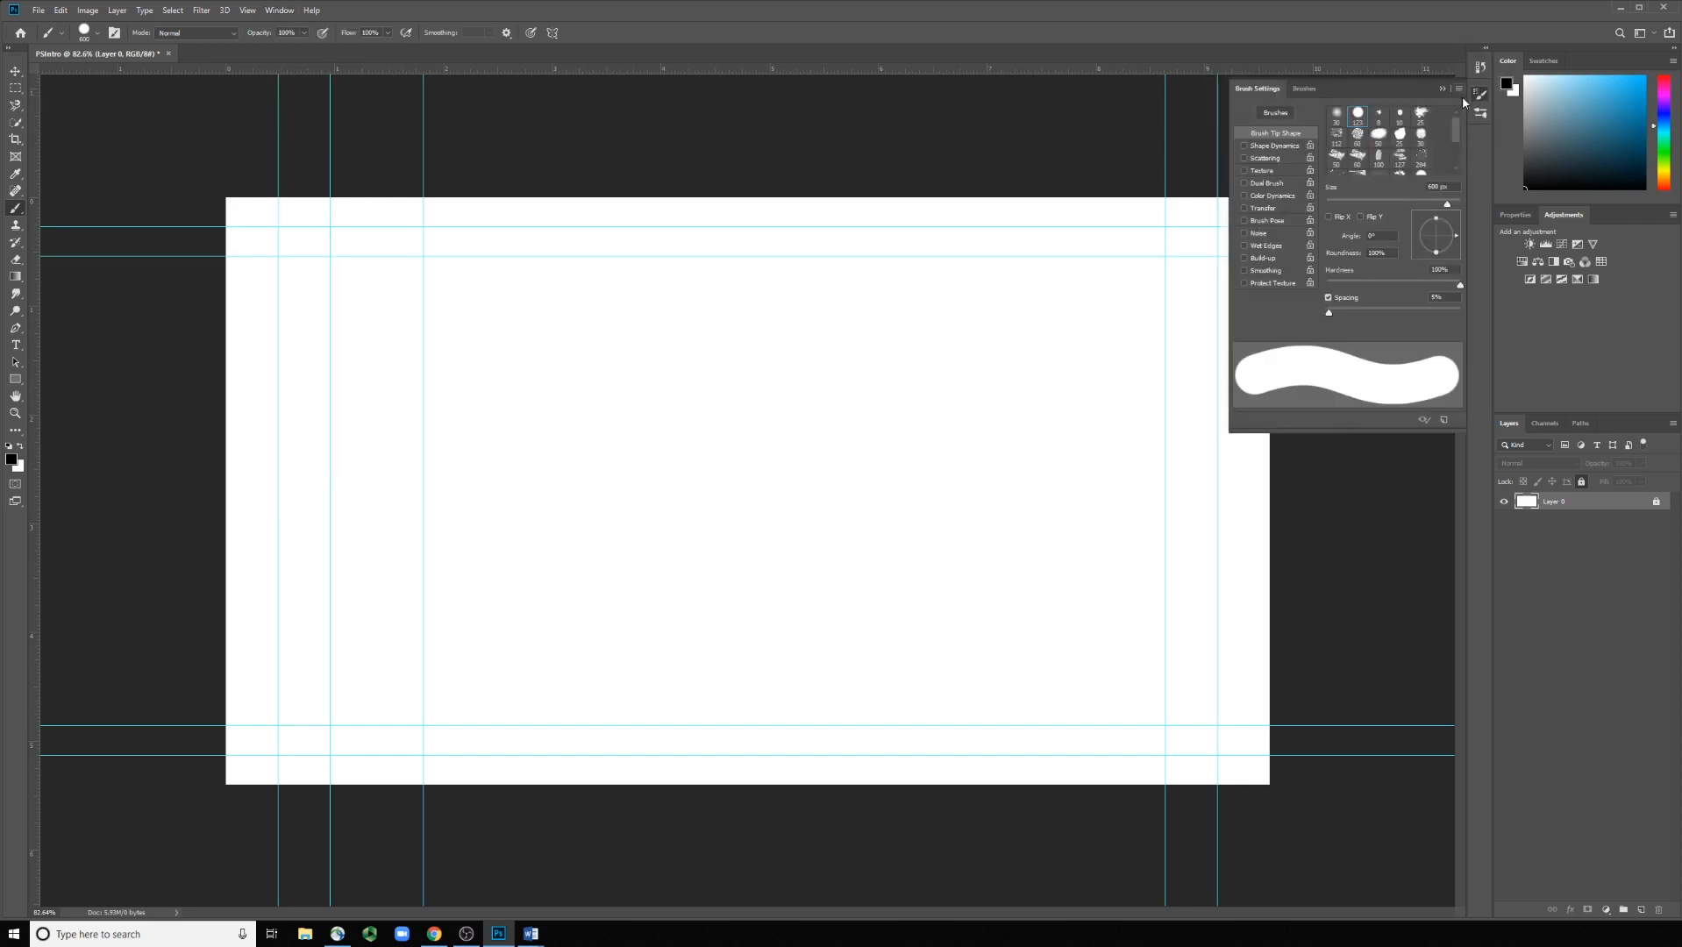
left_click(1479, 95)
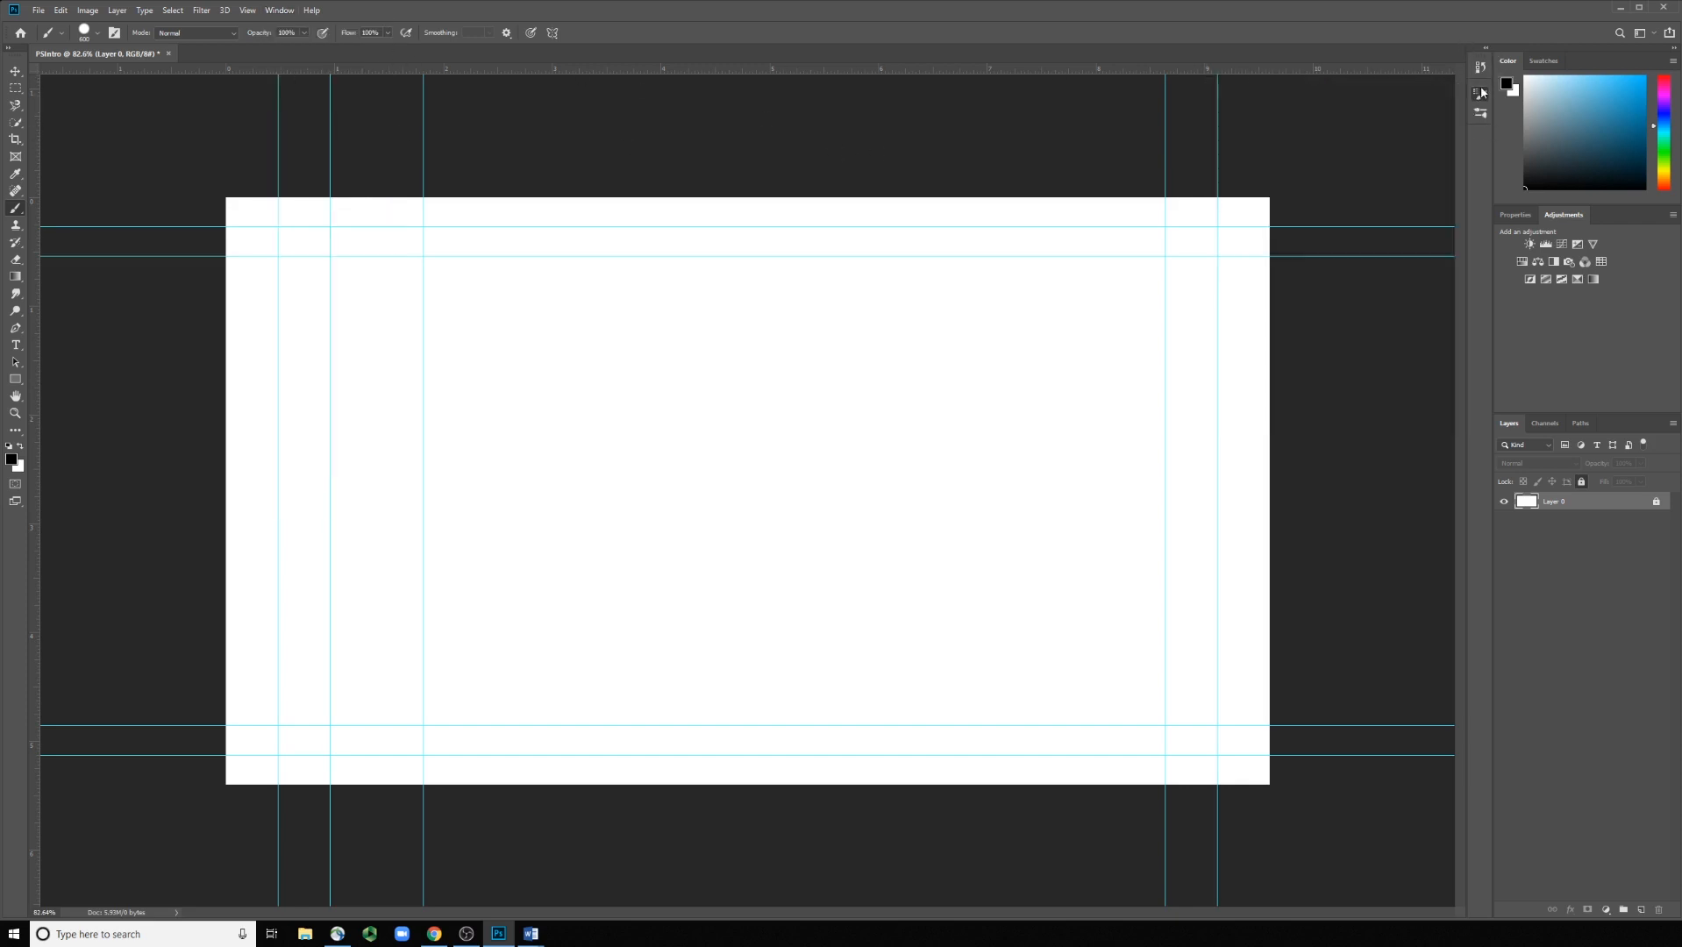
- Show the Timeline panel, dock it in the column of collapsed panels beside the canvas, and leave it collapsed
left_click(248, 11)
mouse_move(279, 10)
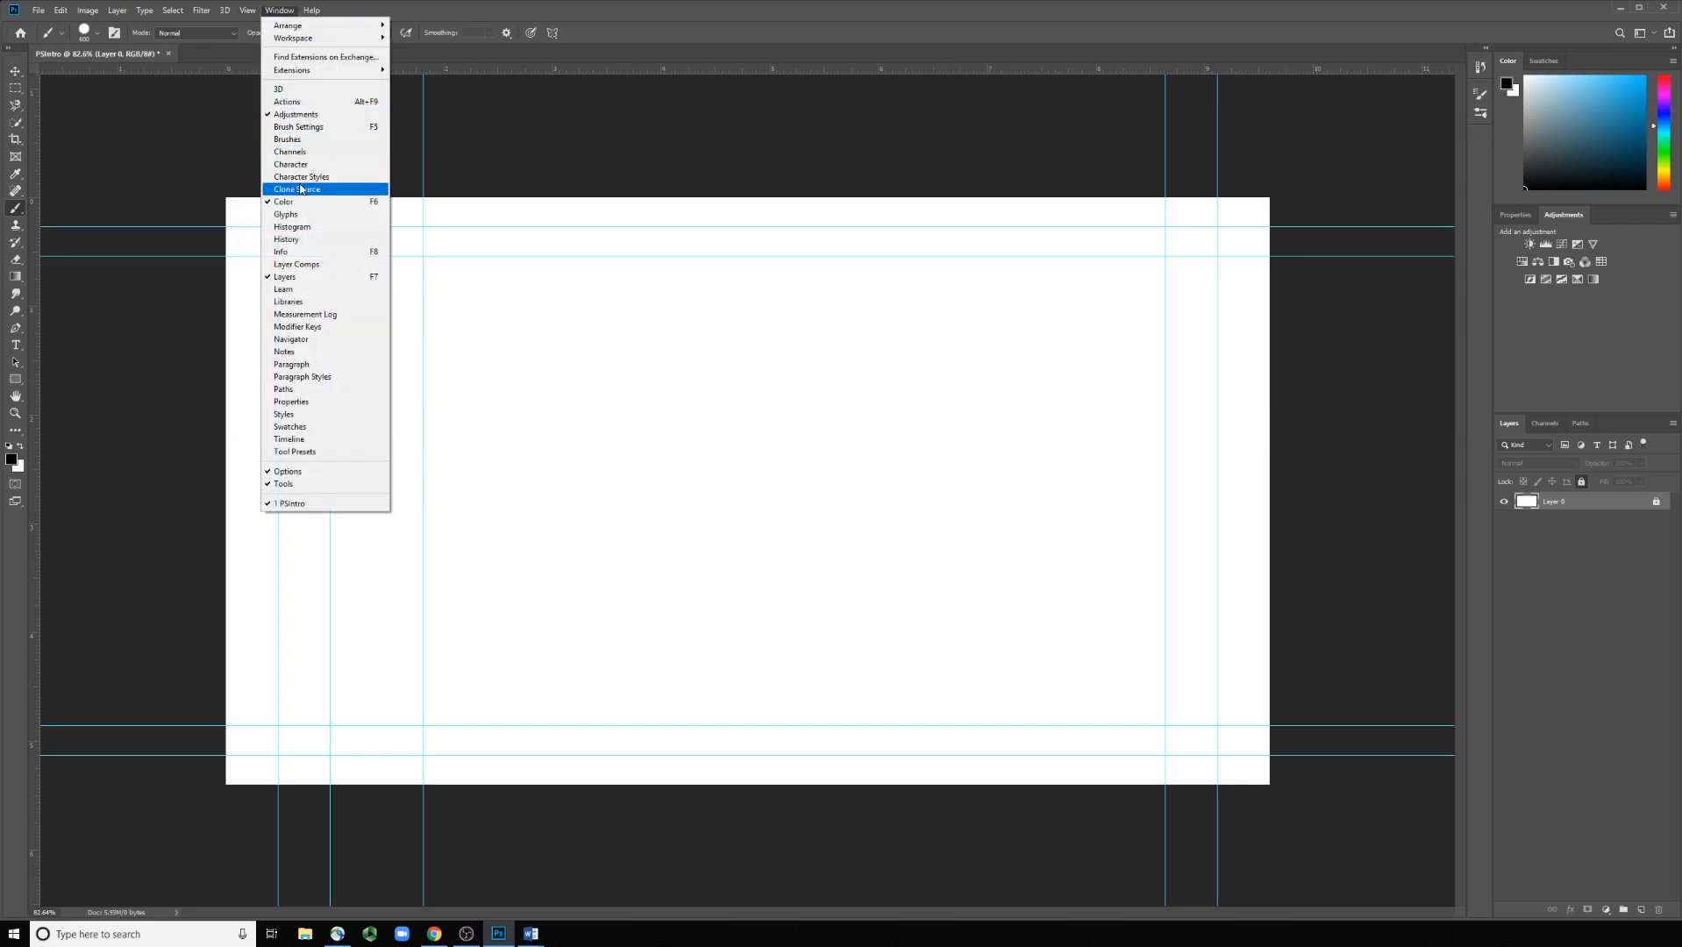
left_click(294, 439)
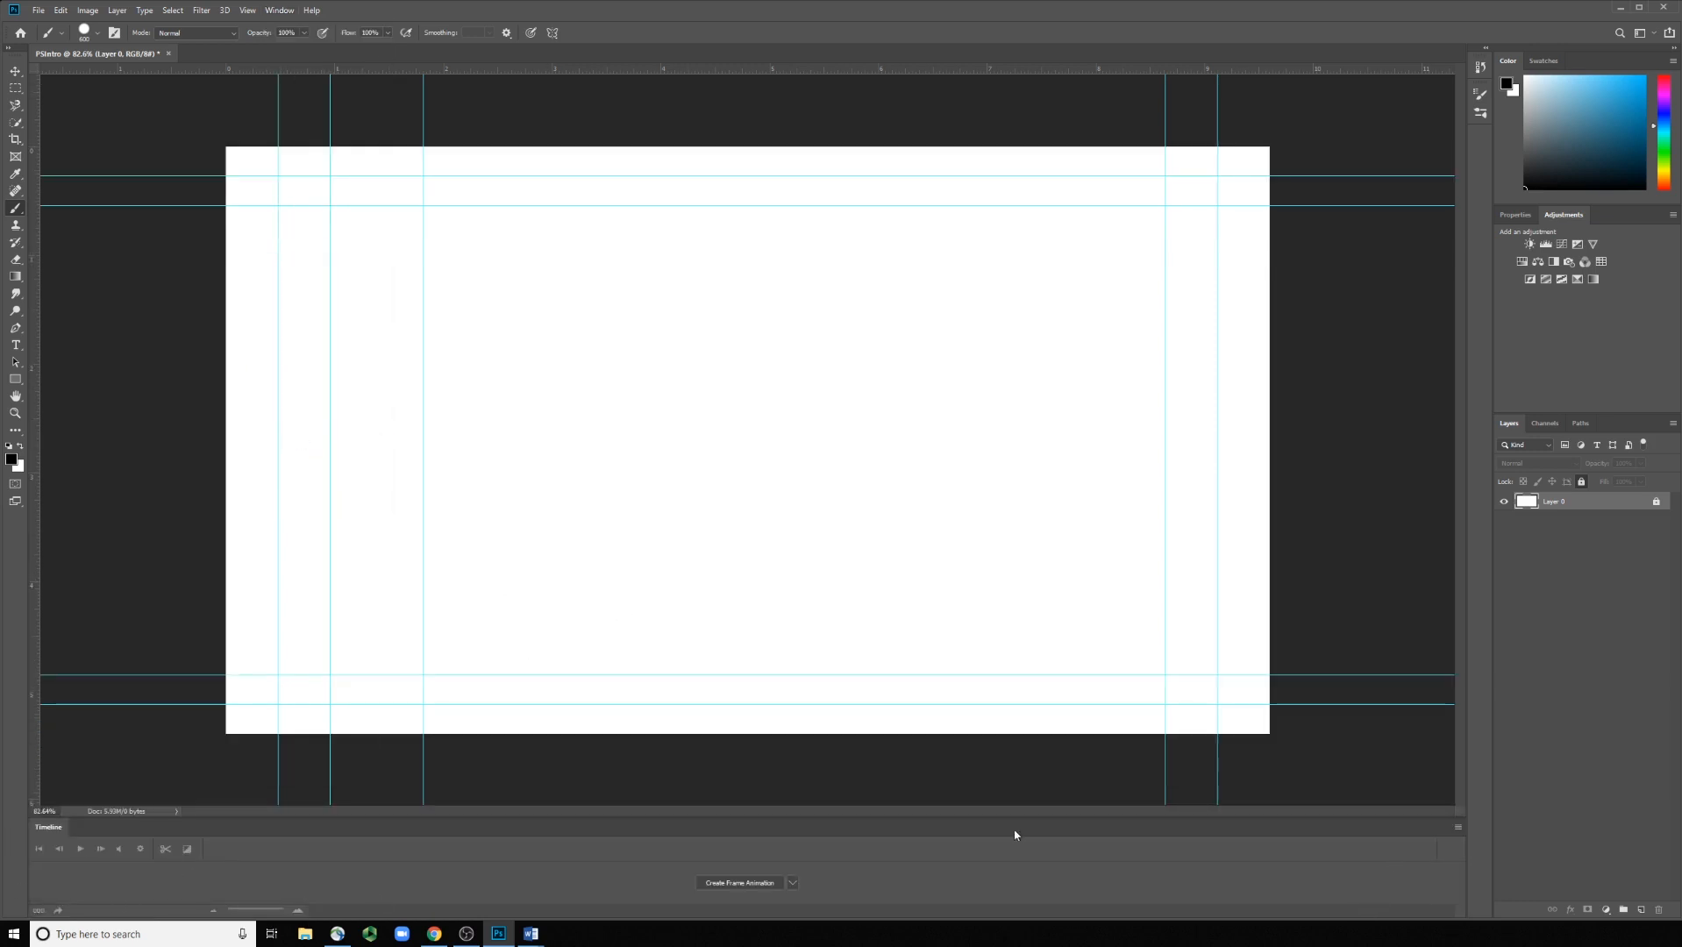
left_click_drag(48, 827, 1480, 148)
left_click(1481, 143)
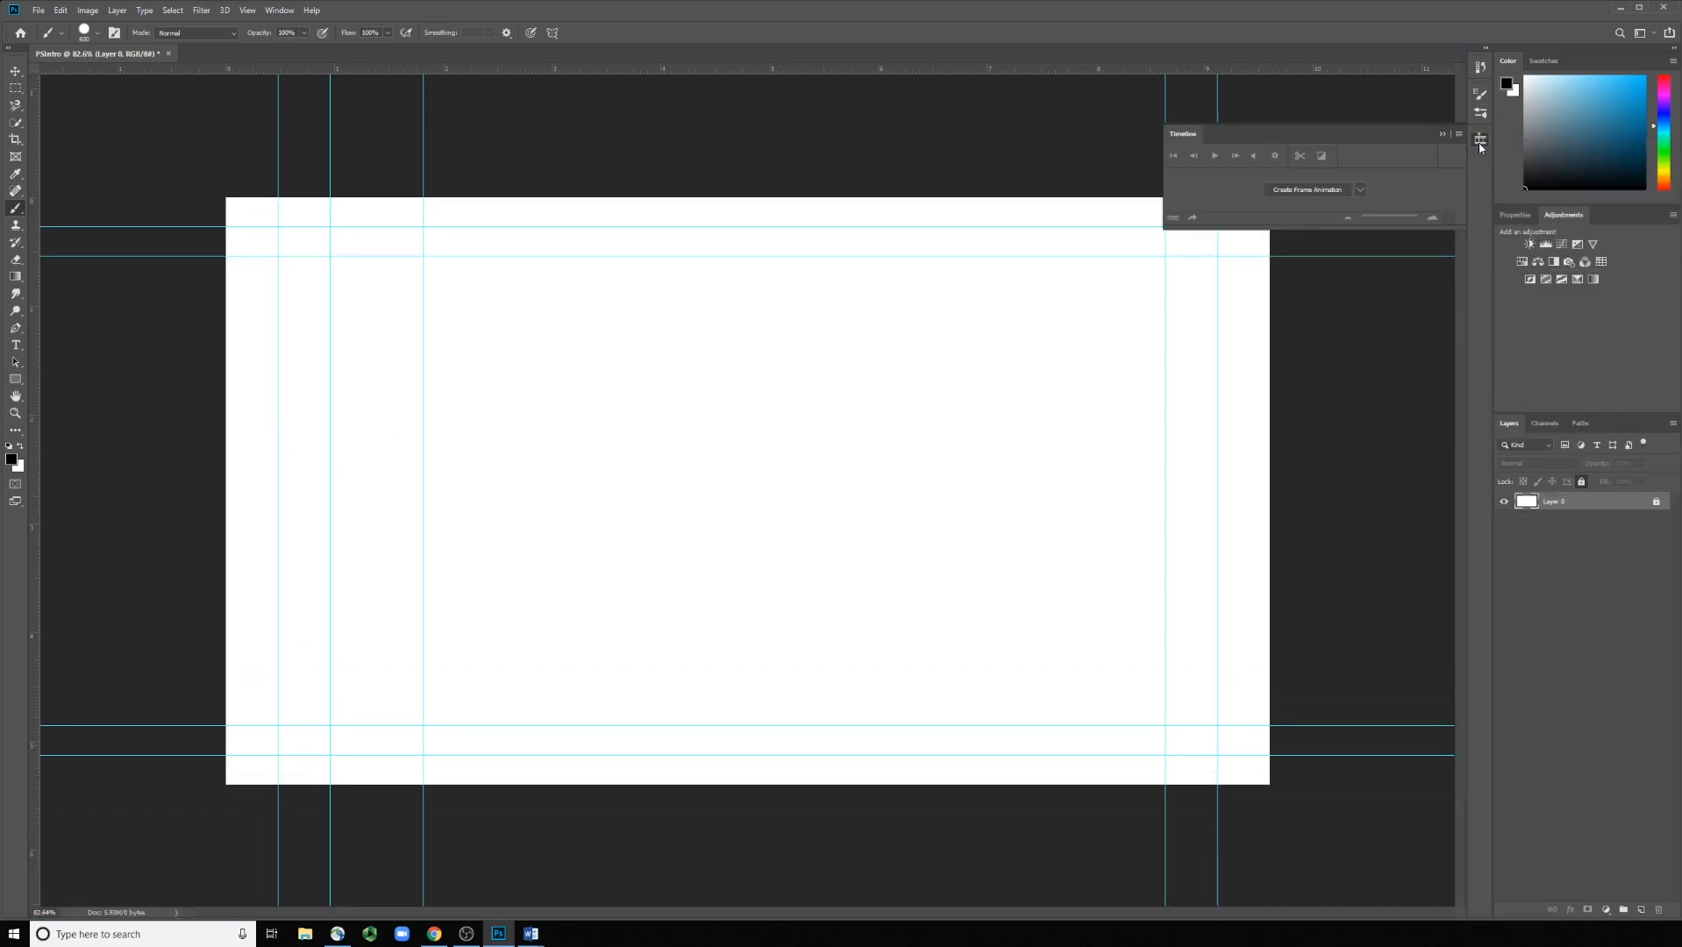
left_click(1481, 143)
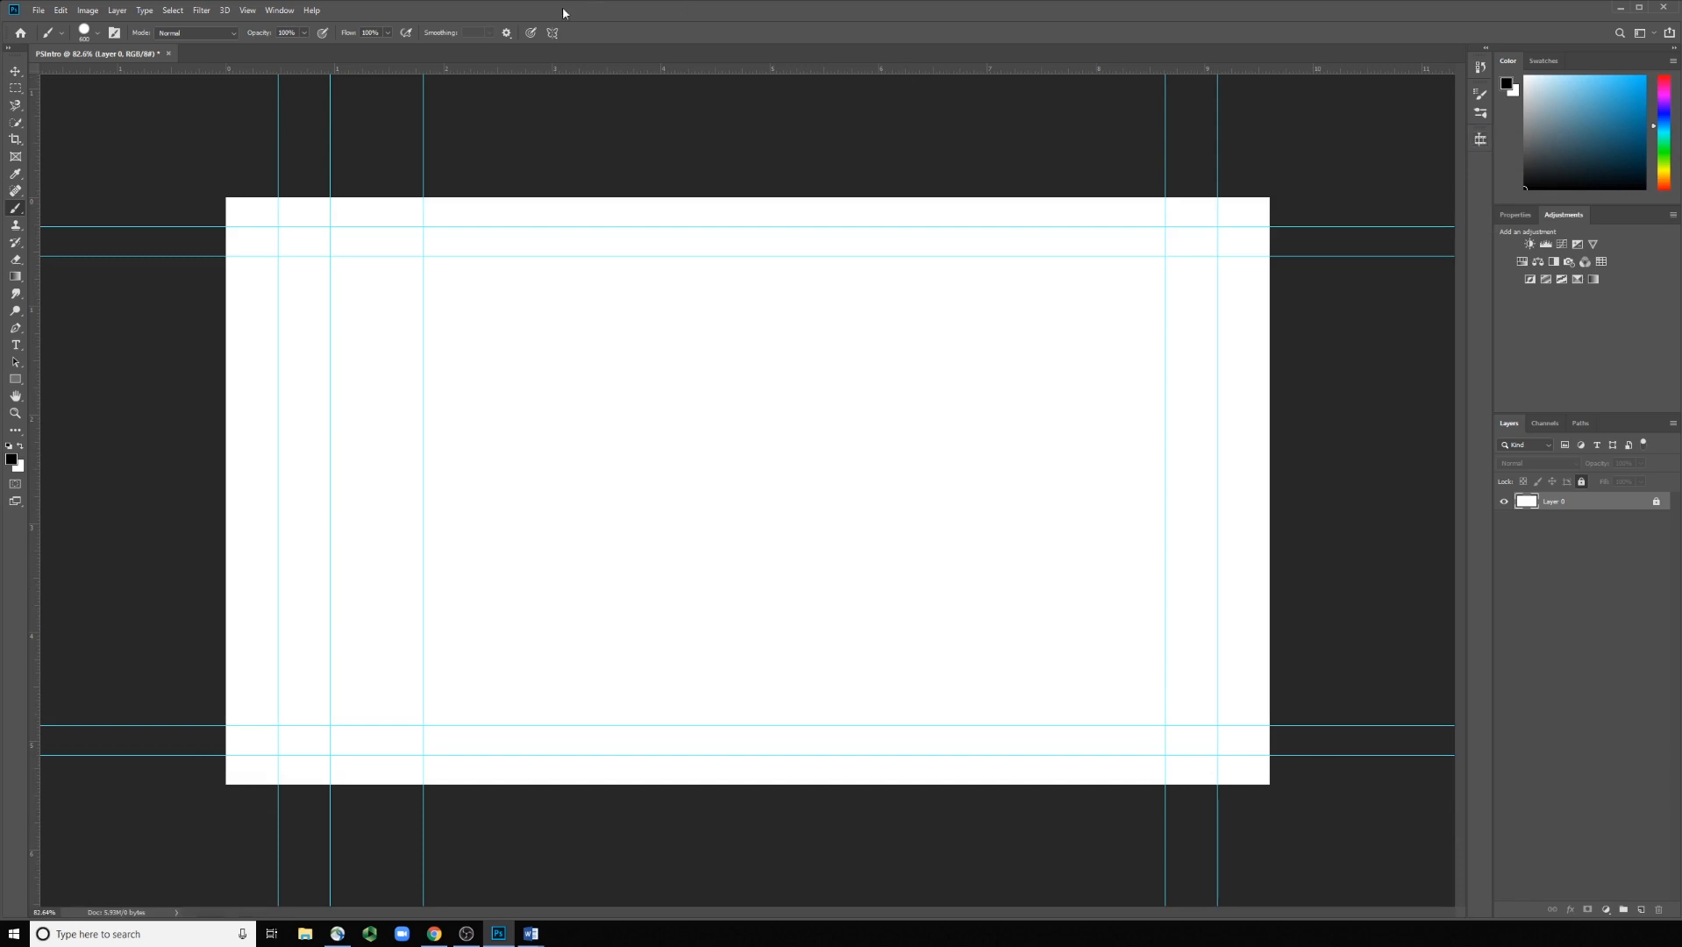
left_click(279, 9)
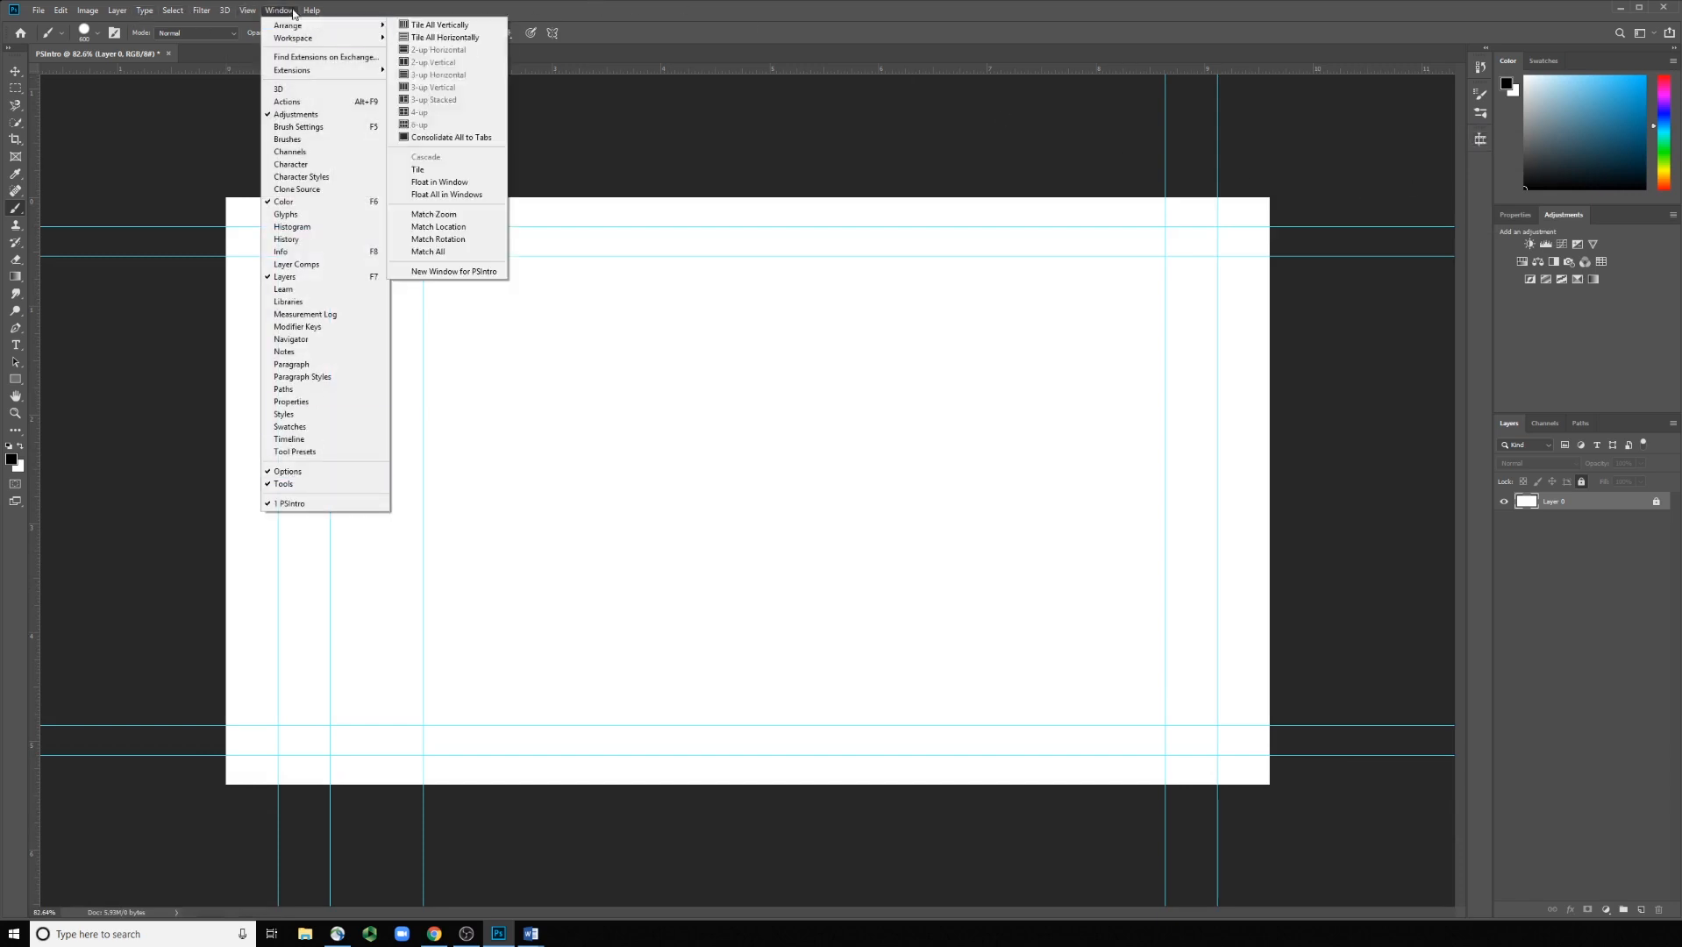
mouse_move(306, 11)
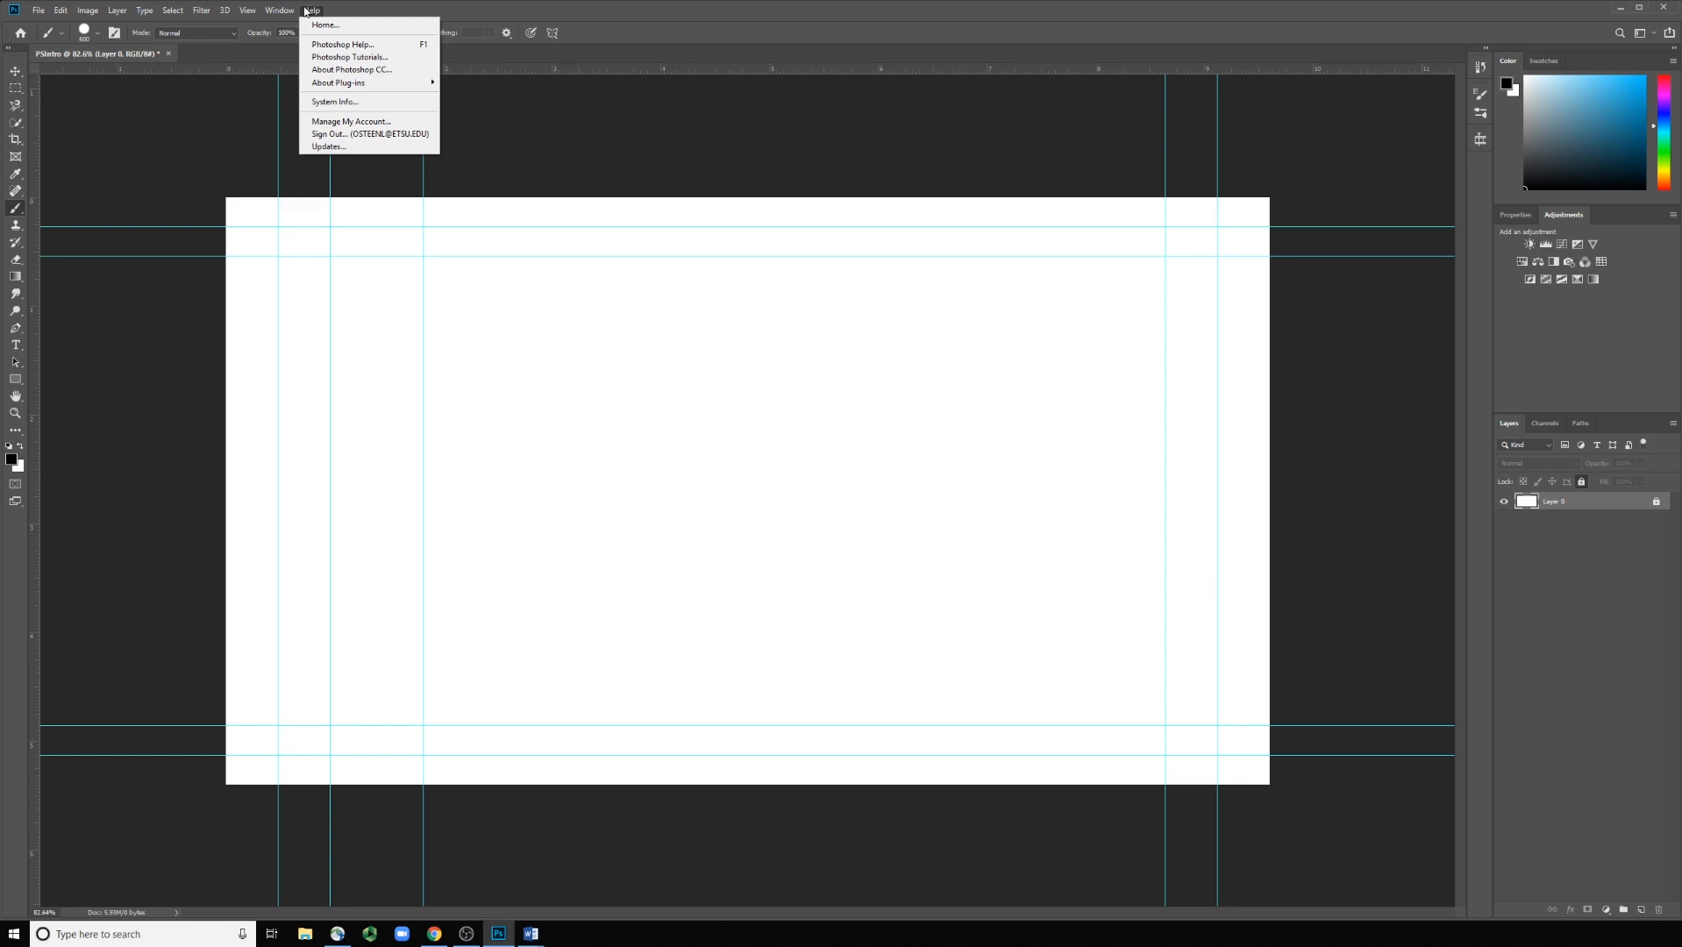
left_click(378, 8)
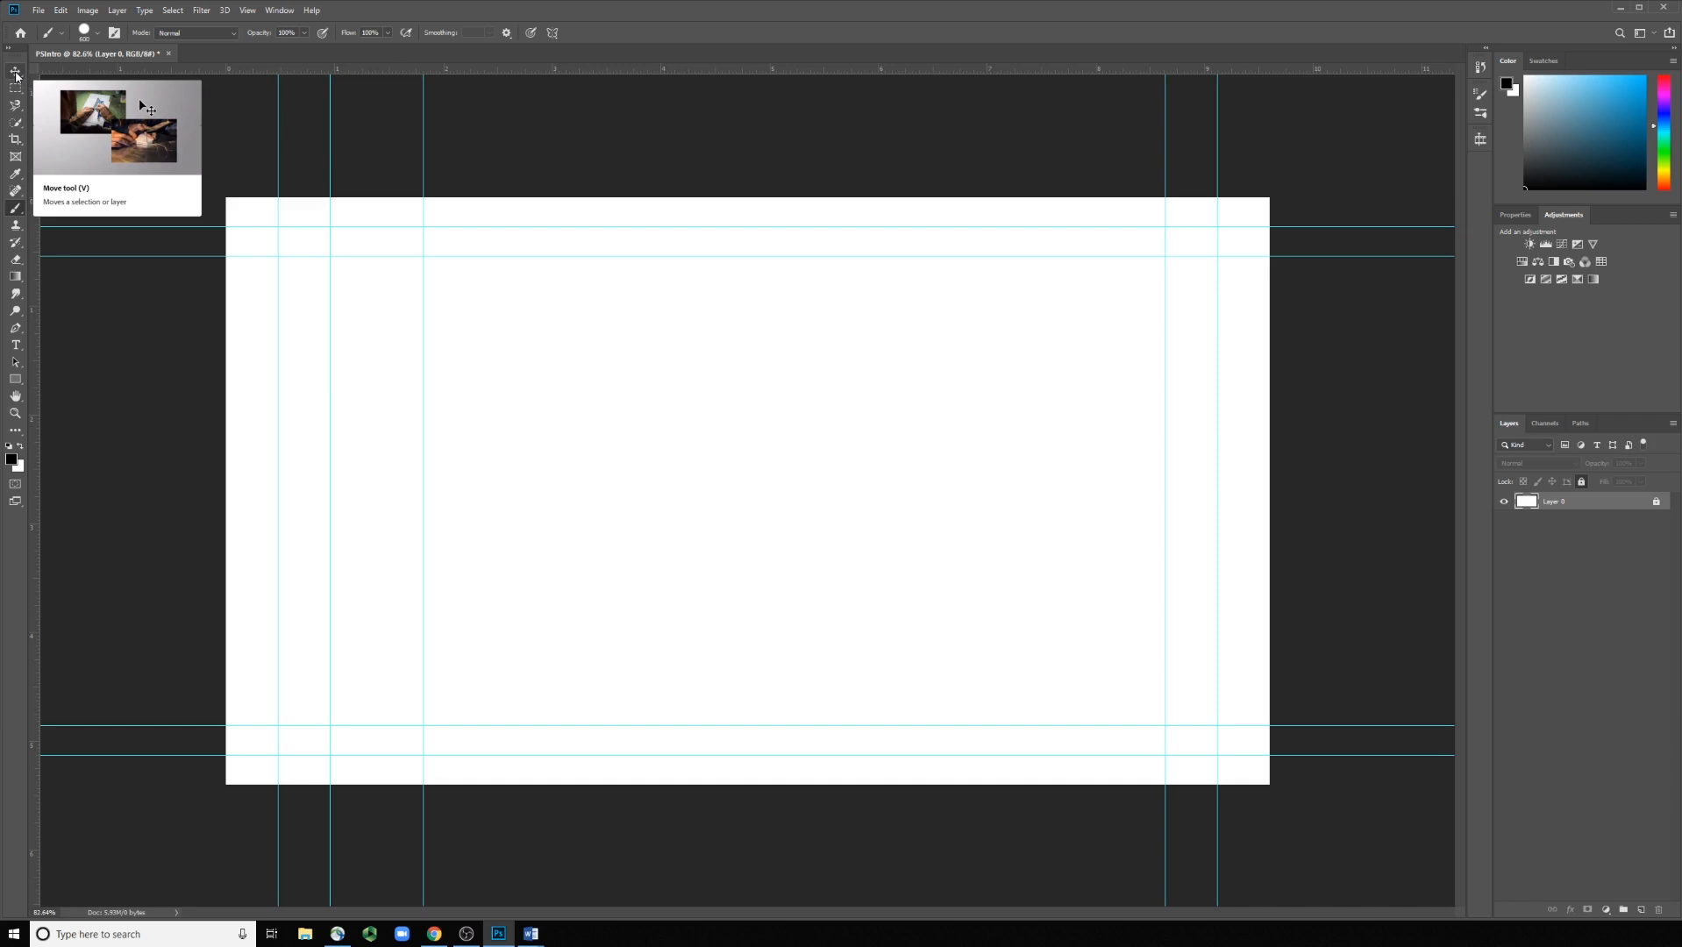
- View the variants of the Move, Marquee, Lasso, Quick Selection and Crop tools, and activate the Frame tool
left_click(16, 76)
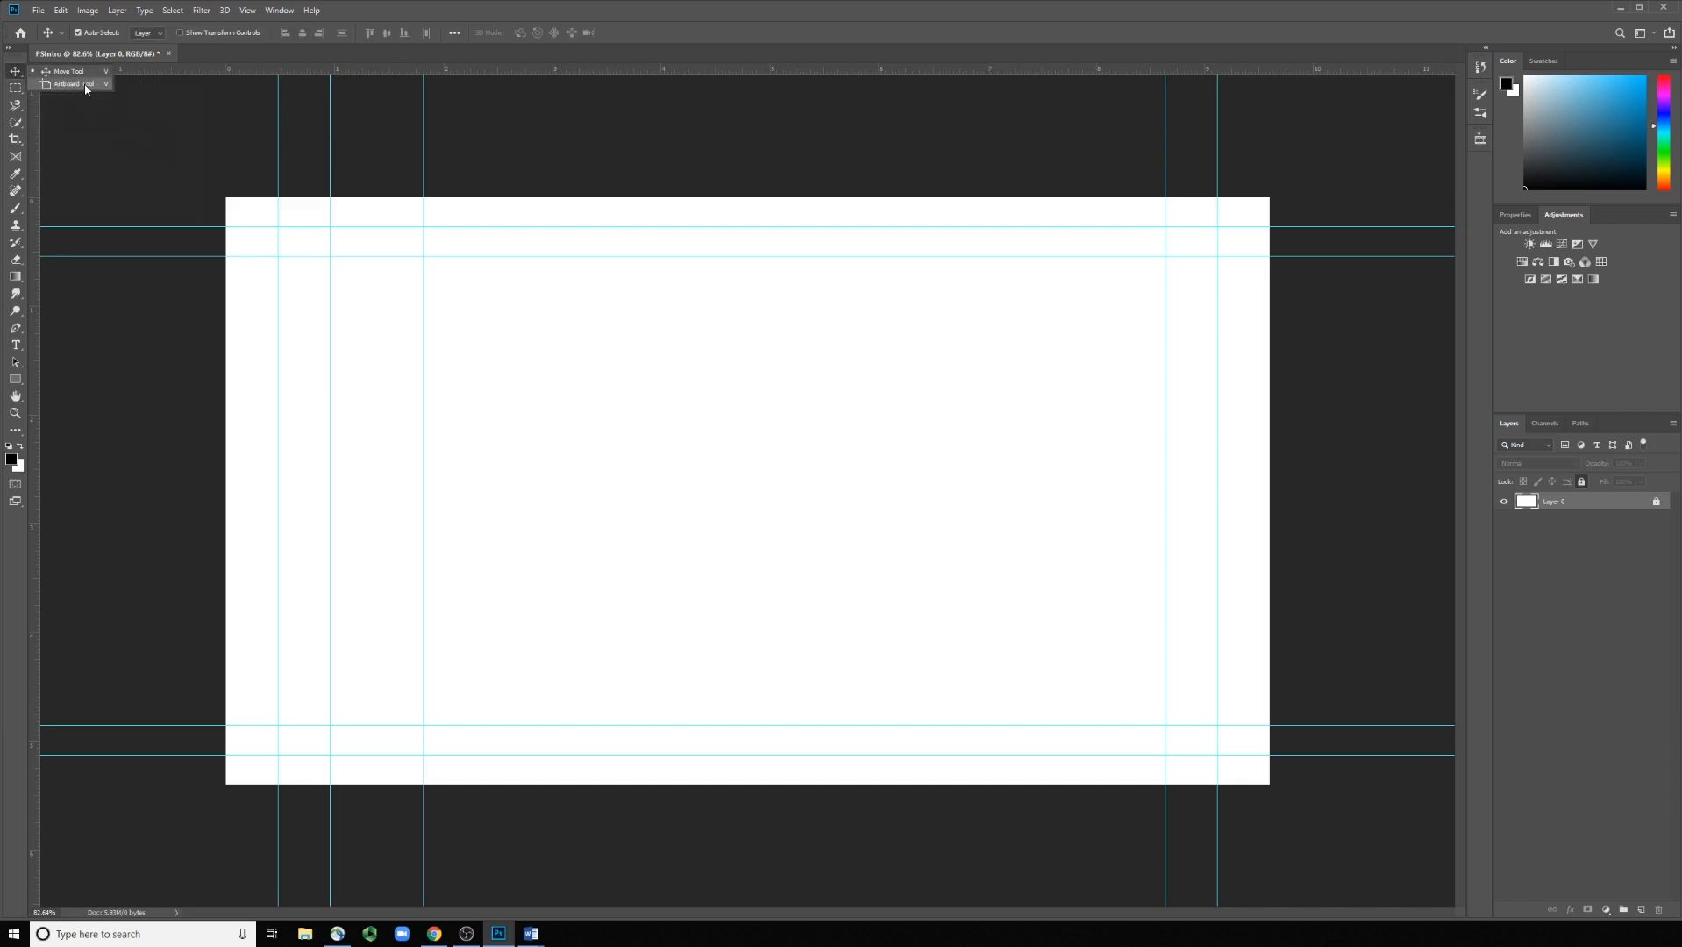
left_click(15, 91)
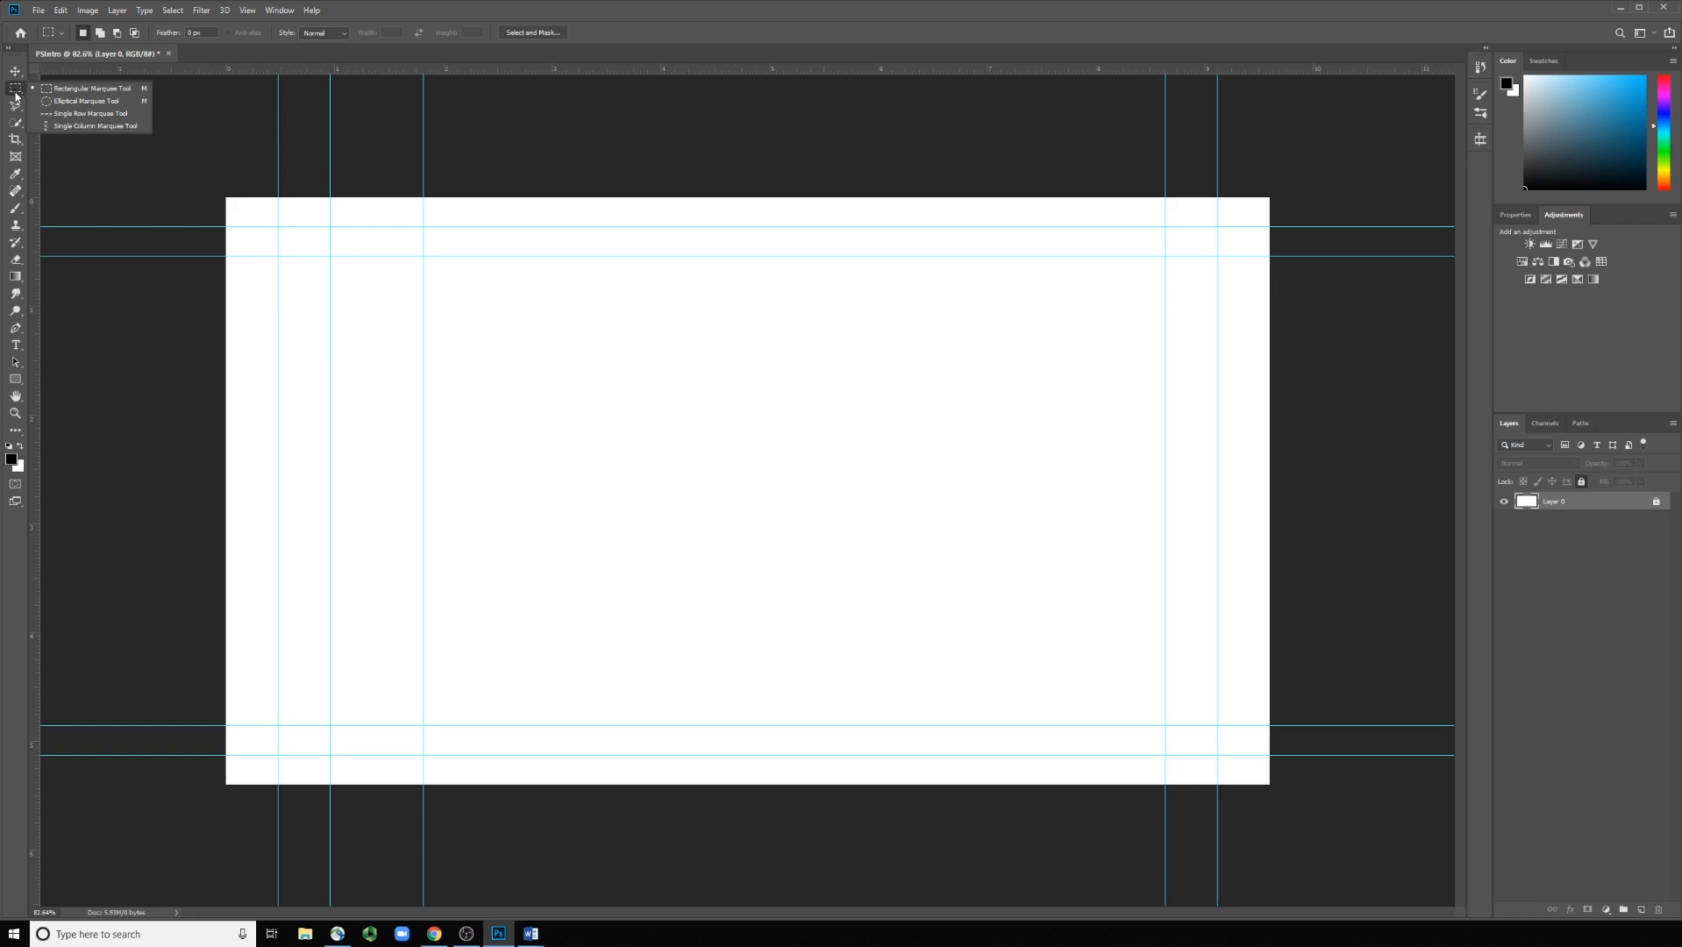
left_click(15, 108)
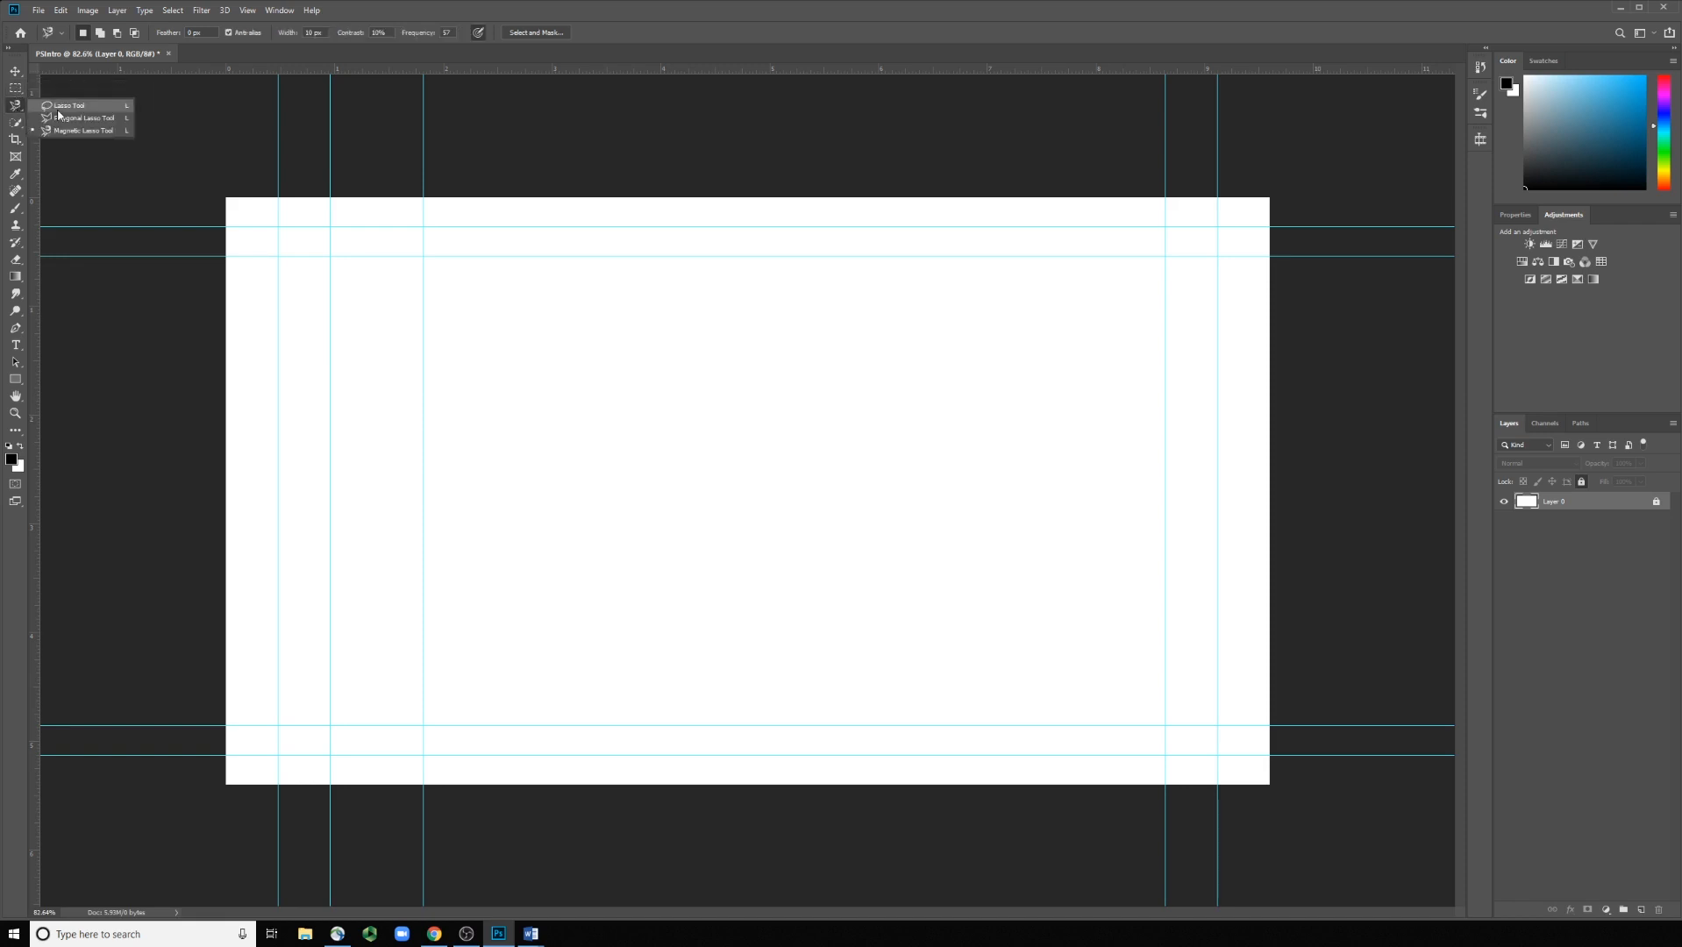
left_click(18, 124)
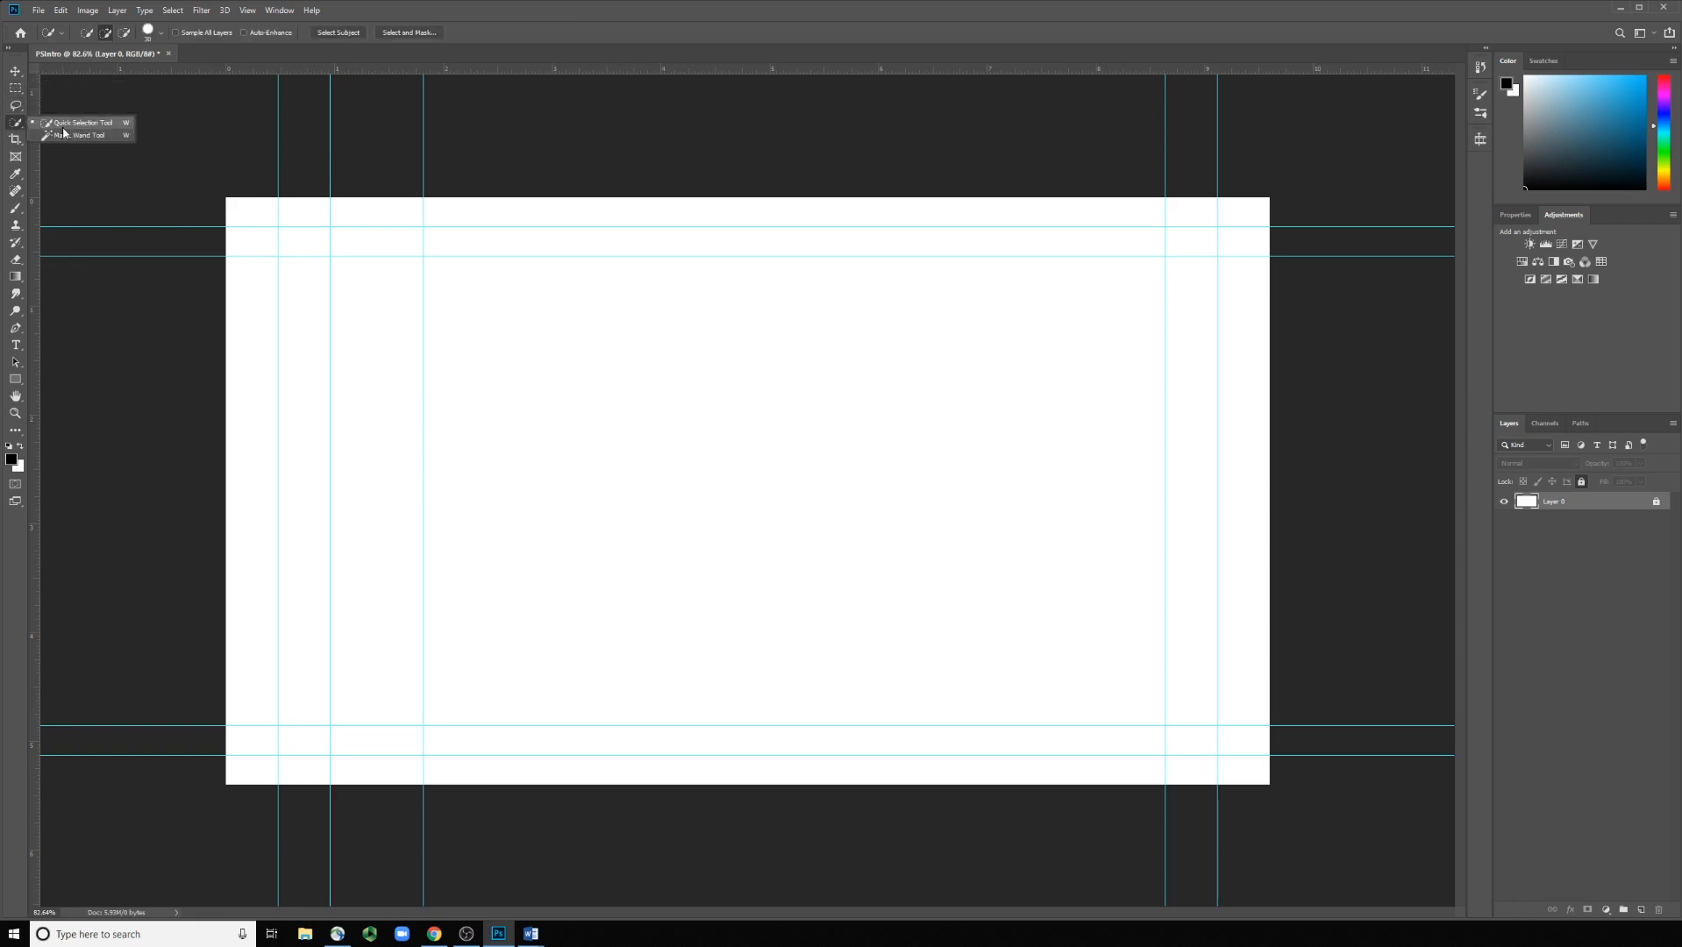
left_click(16, 140)
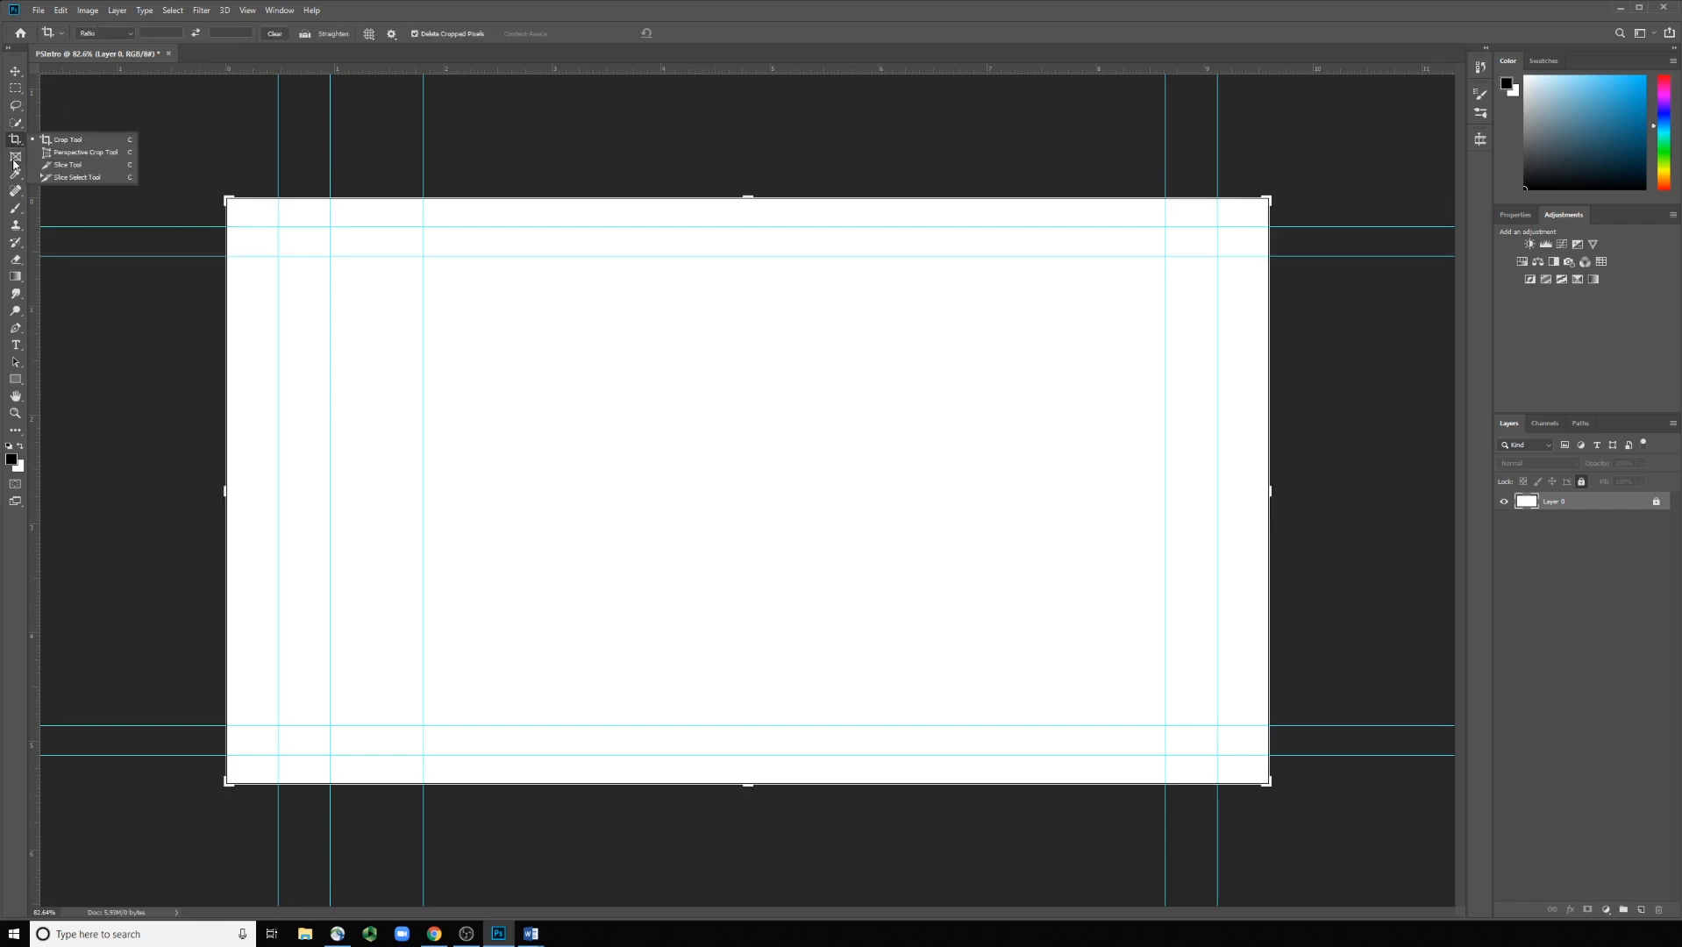
left_click(15, 158)
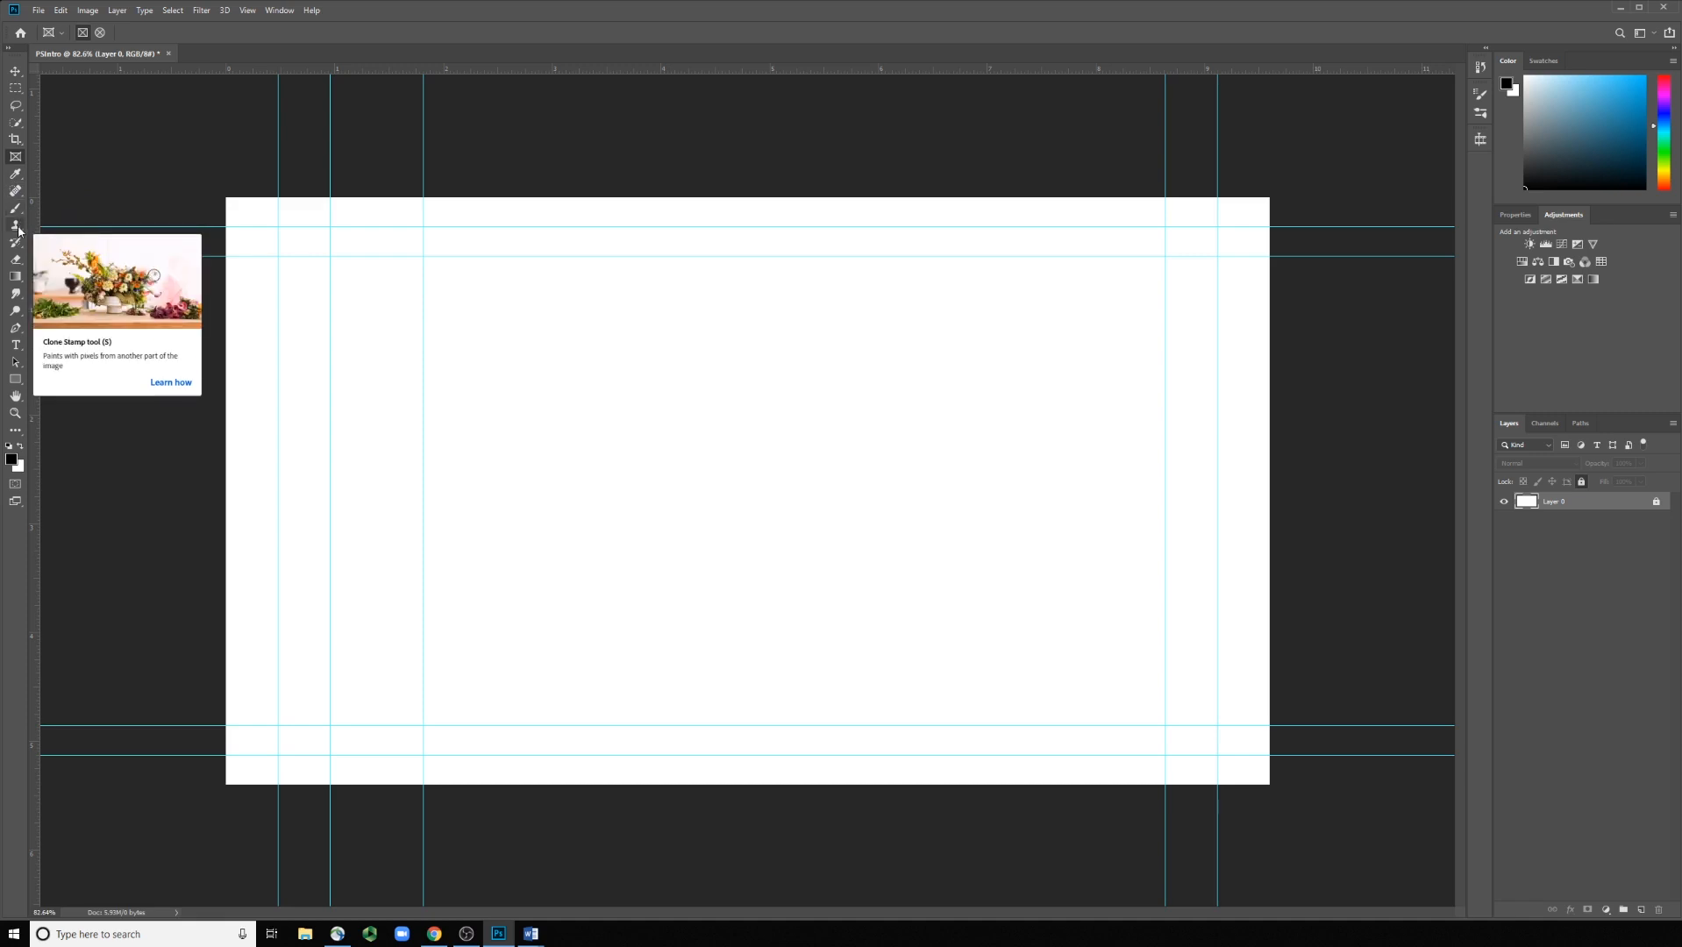
- View the variants of the Gradient, Smudge, Dodge, Pen and Rectangle shape tools
left_click(19, 278)
left_click(19, 279)
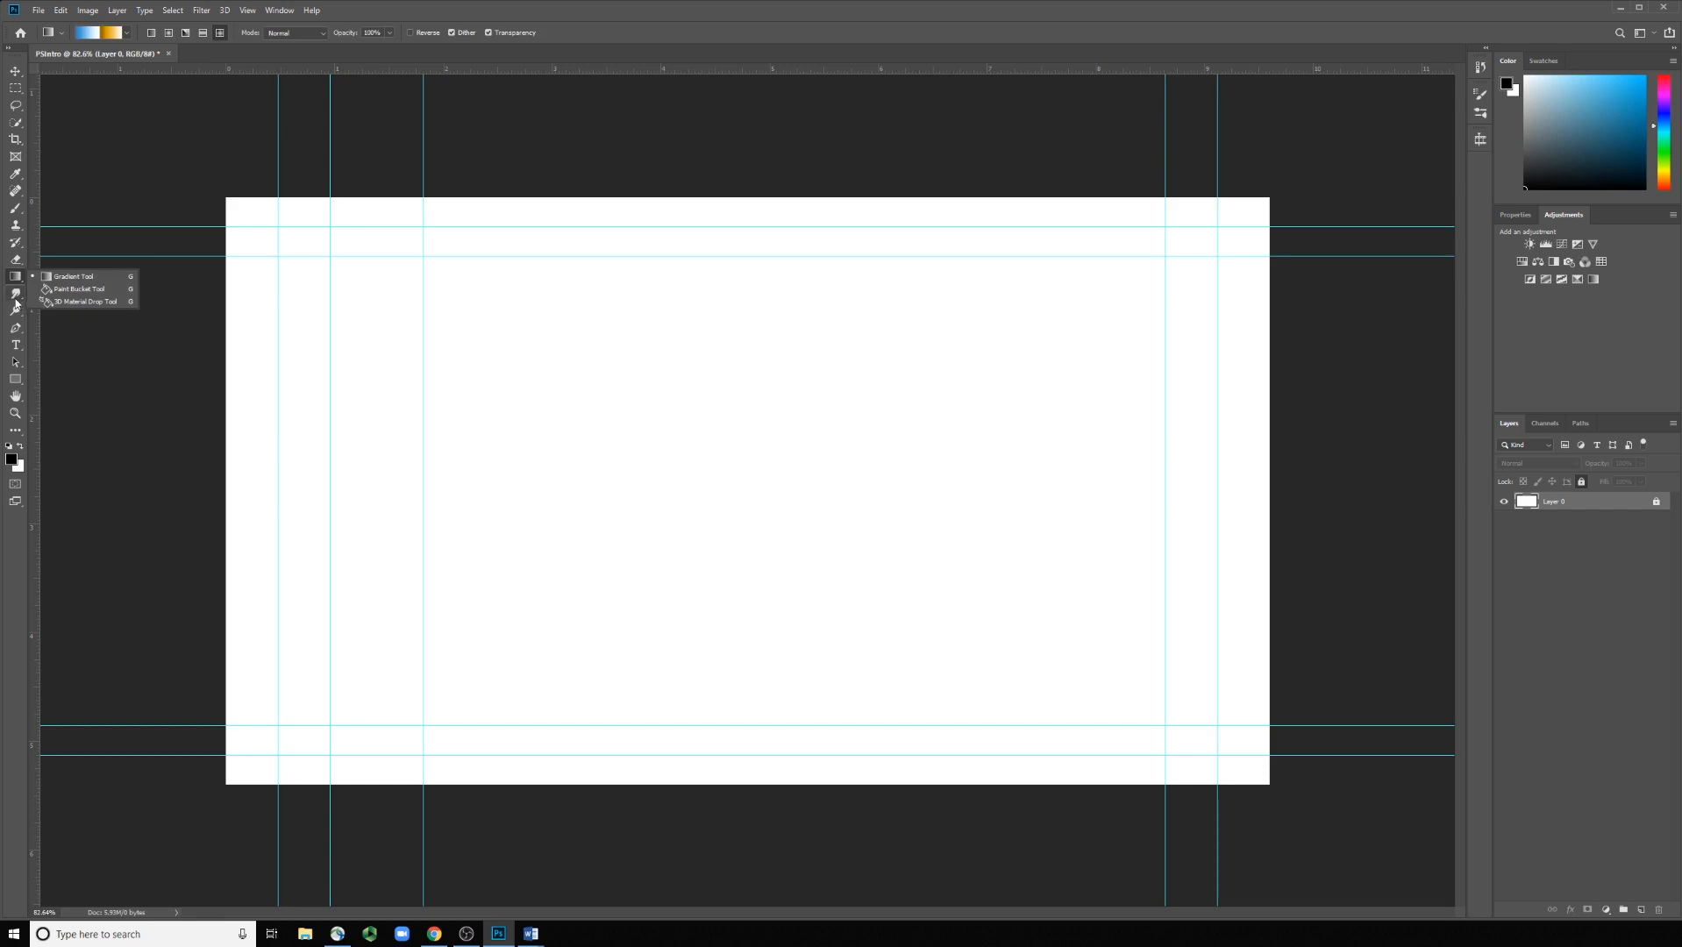
left_click(16, 297)
left_click(16, 298)
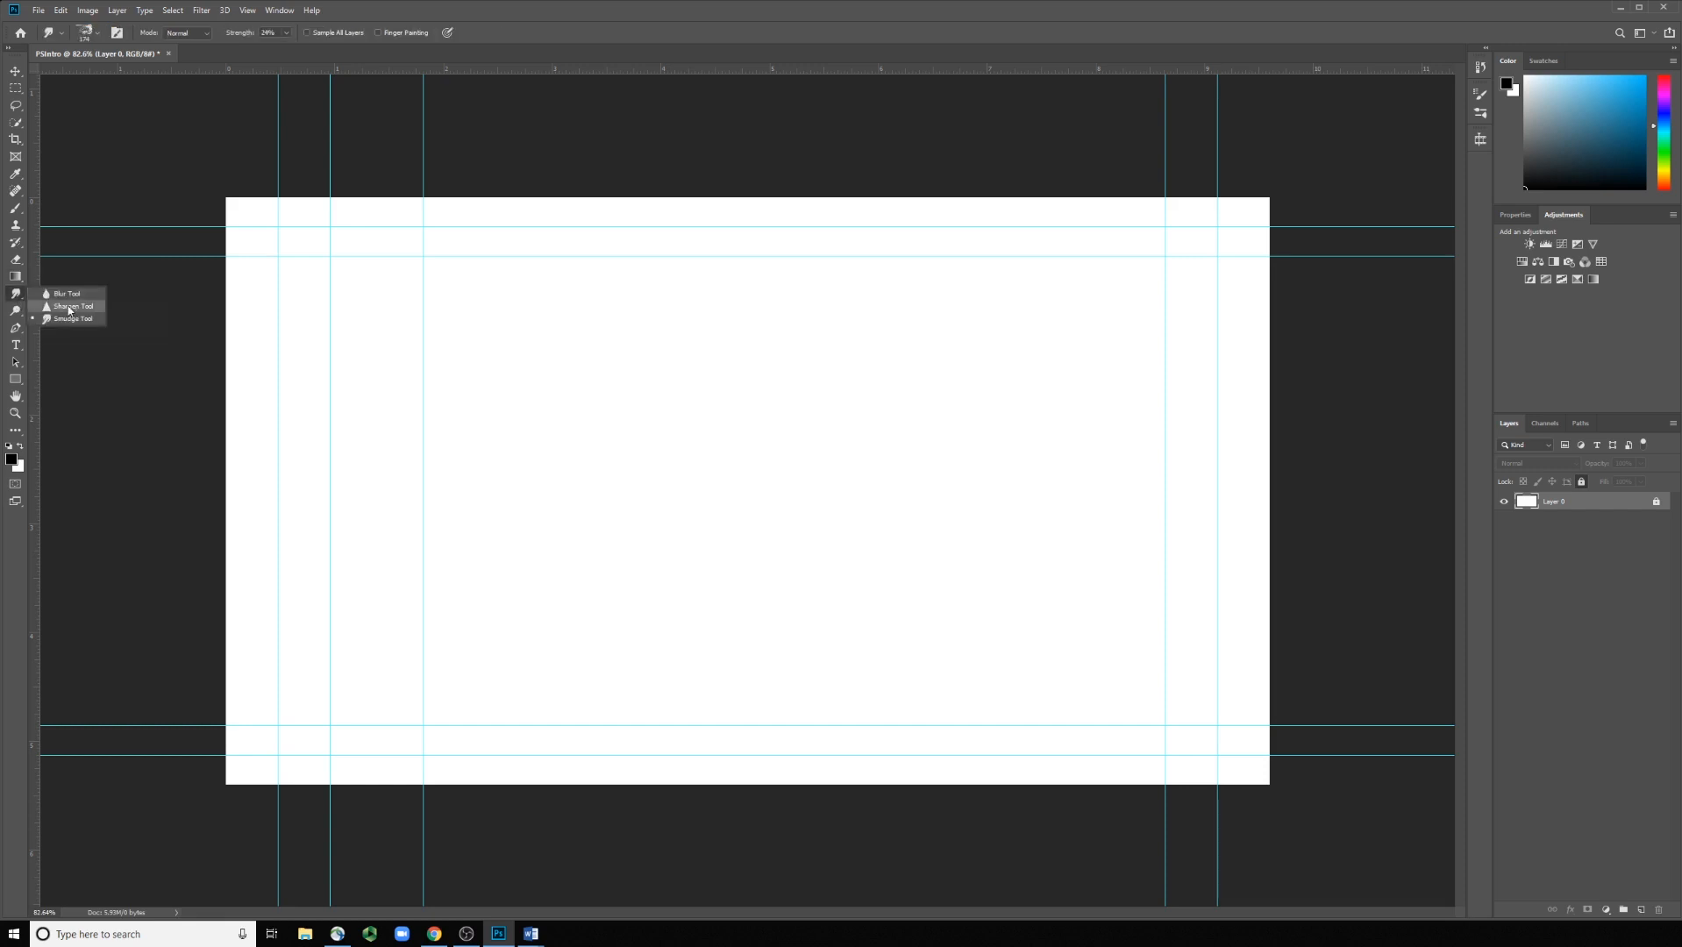
left_click(18, 312)
left_click(18, 312)
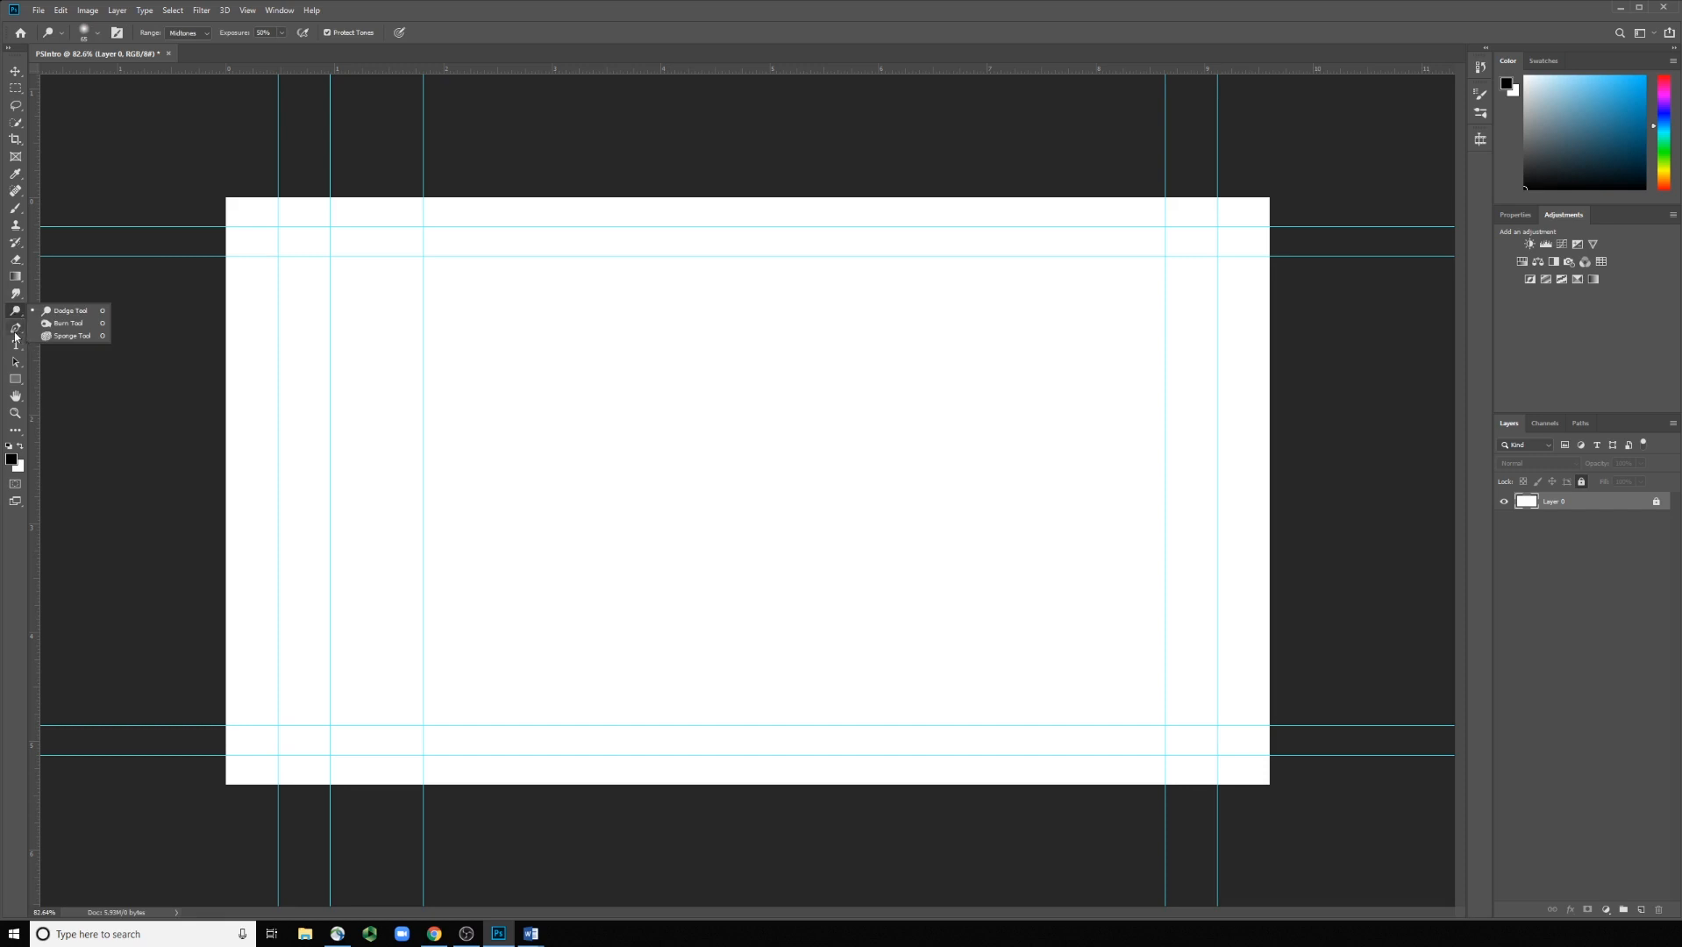
left_click(16, 330)
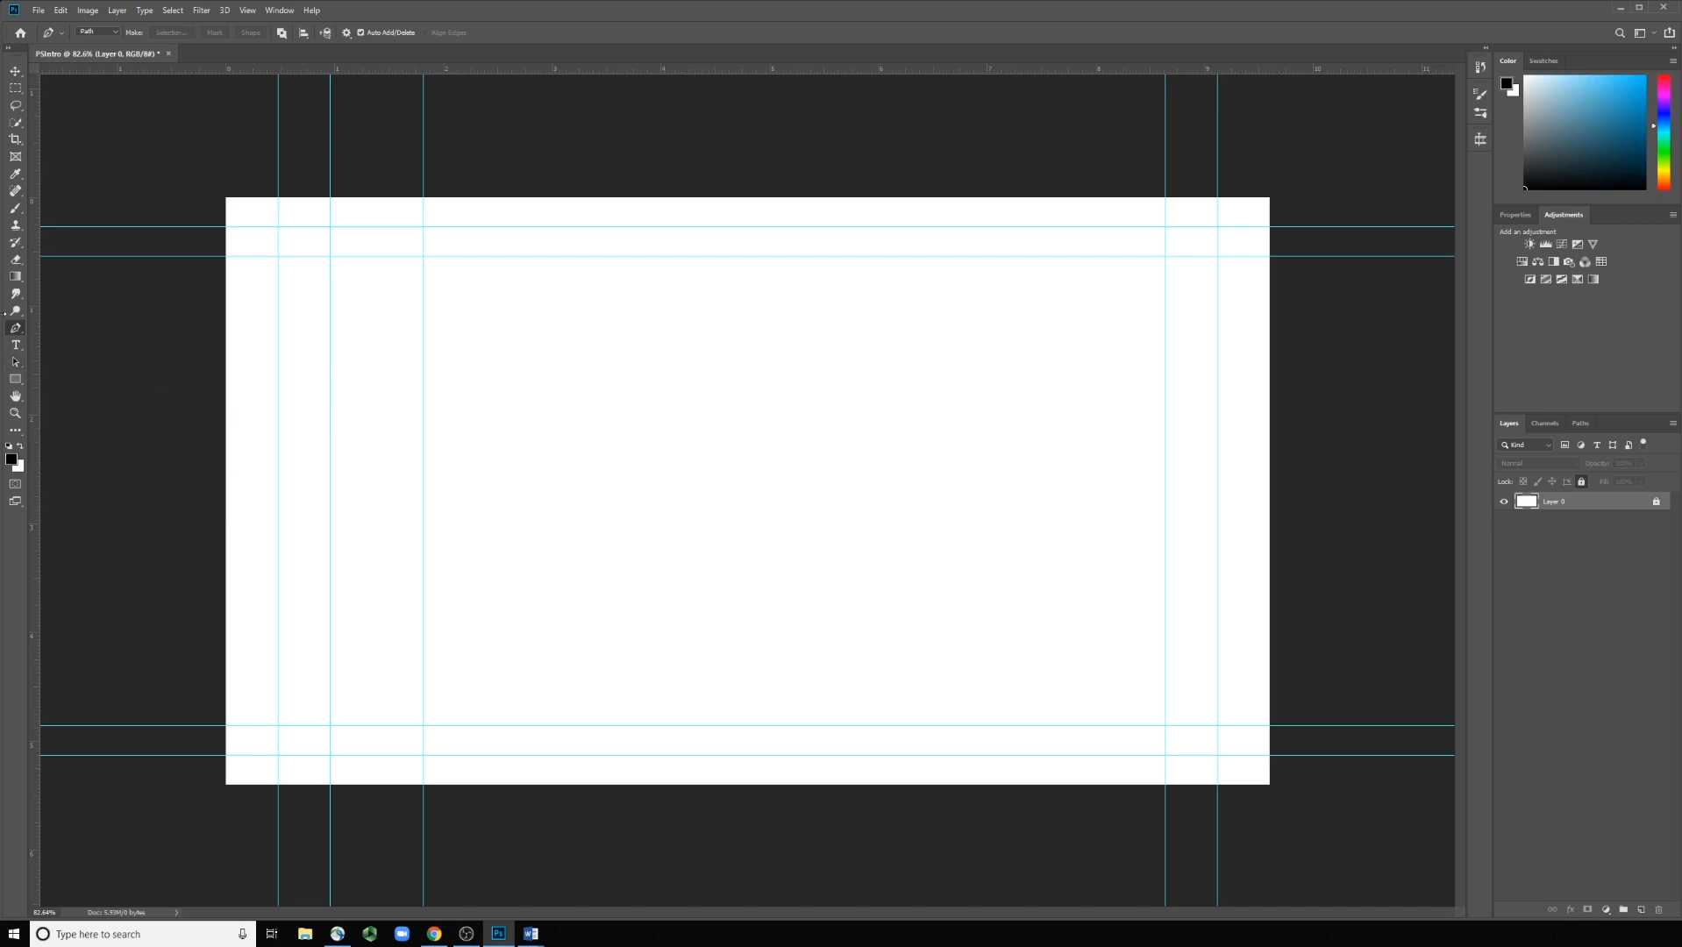
left_click(21, 381)
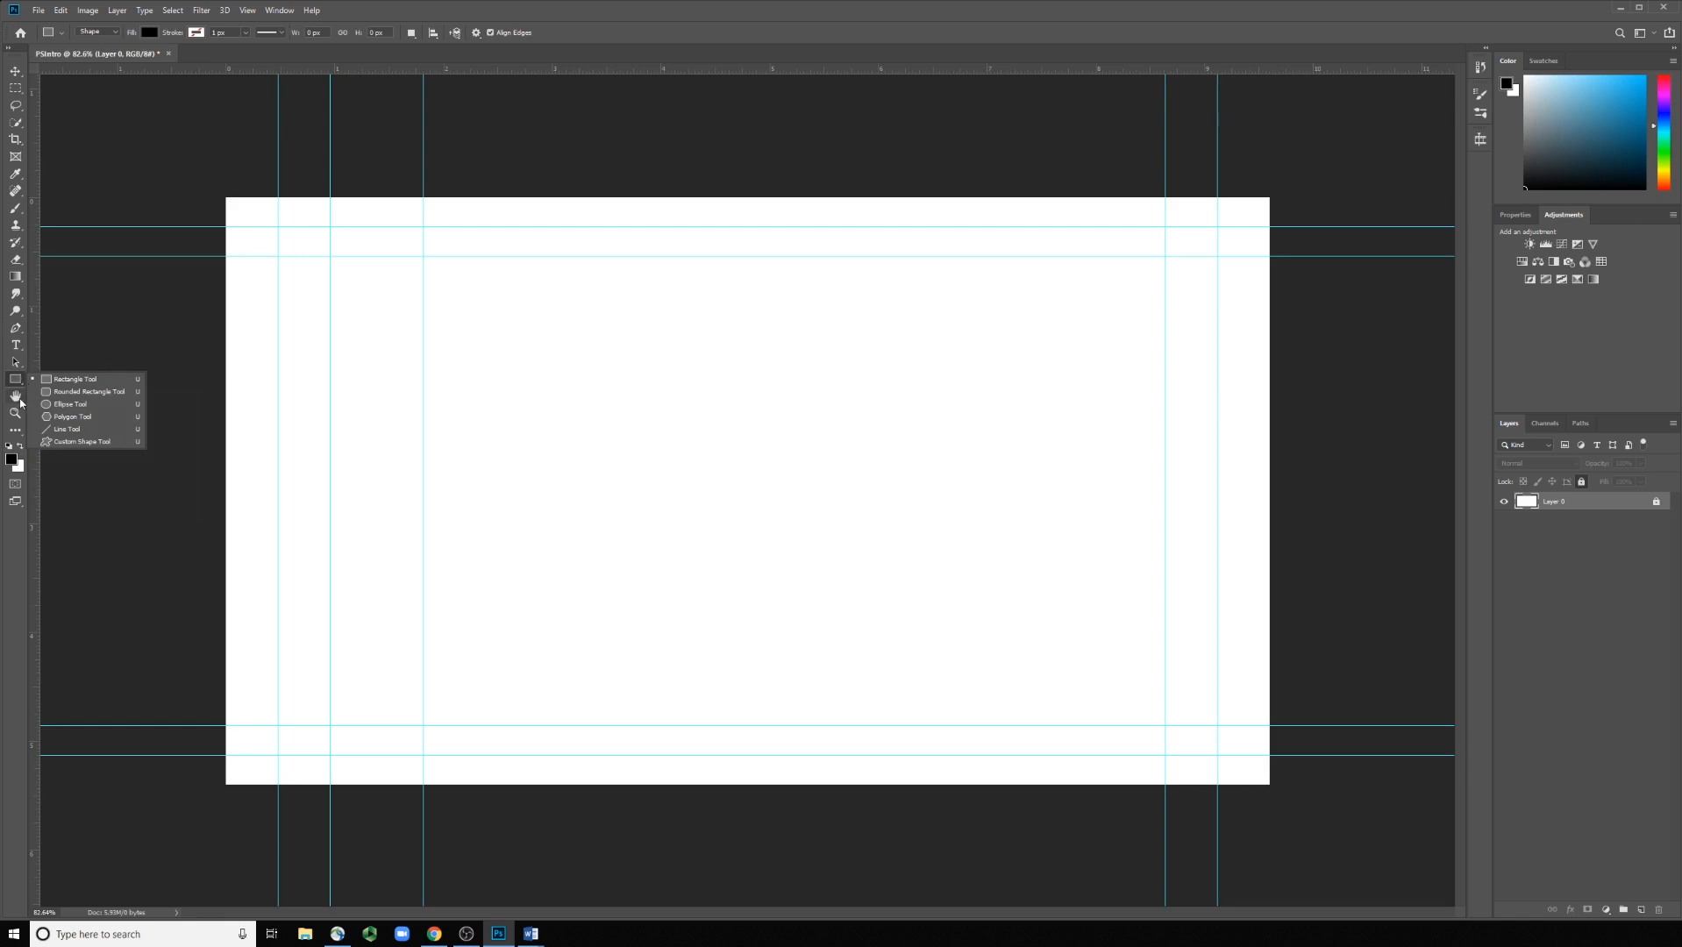
- Try the Hand tool by panning the canvas while zoomed in, and zoom back out to show the whole canvas
left_click(16, 399)
left_click(17, 402)
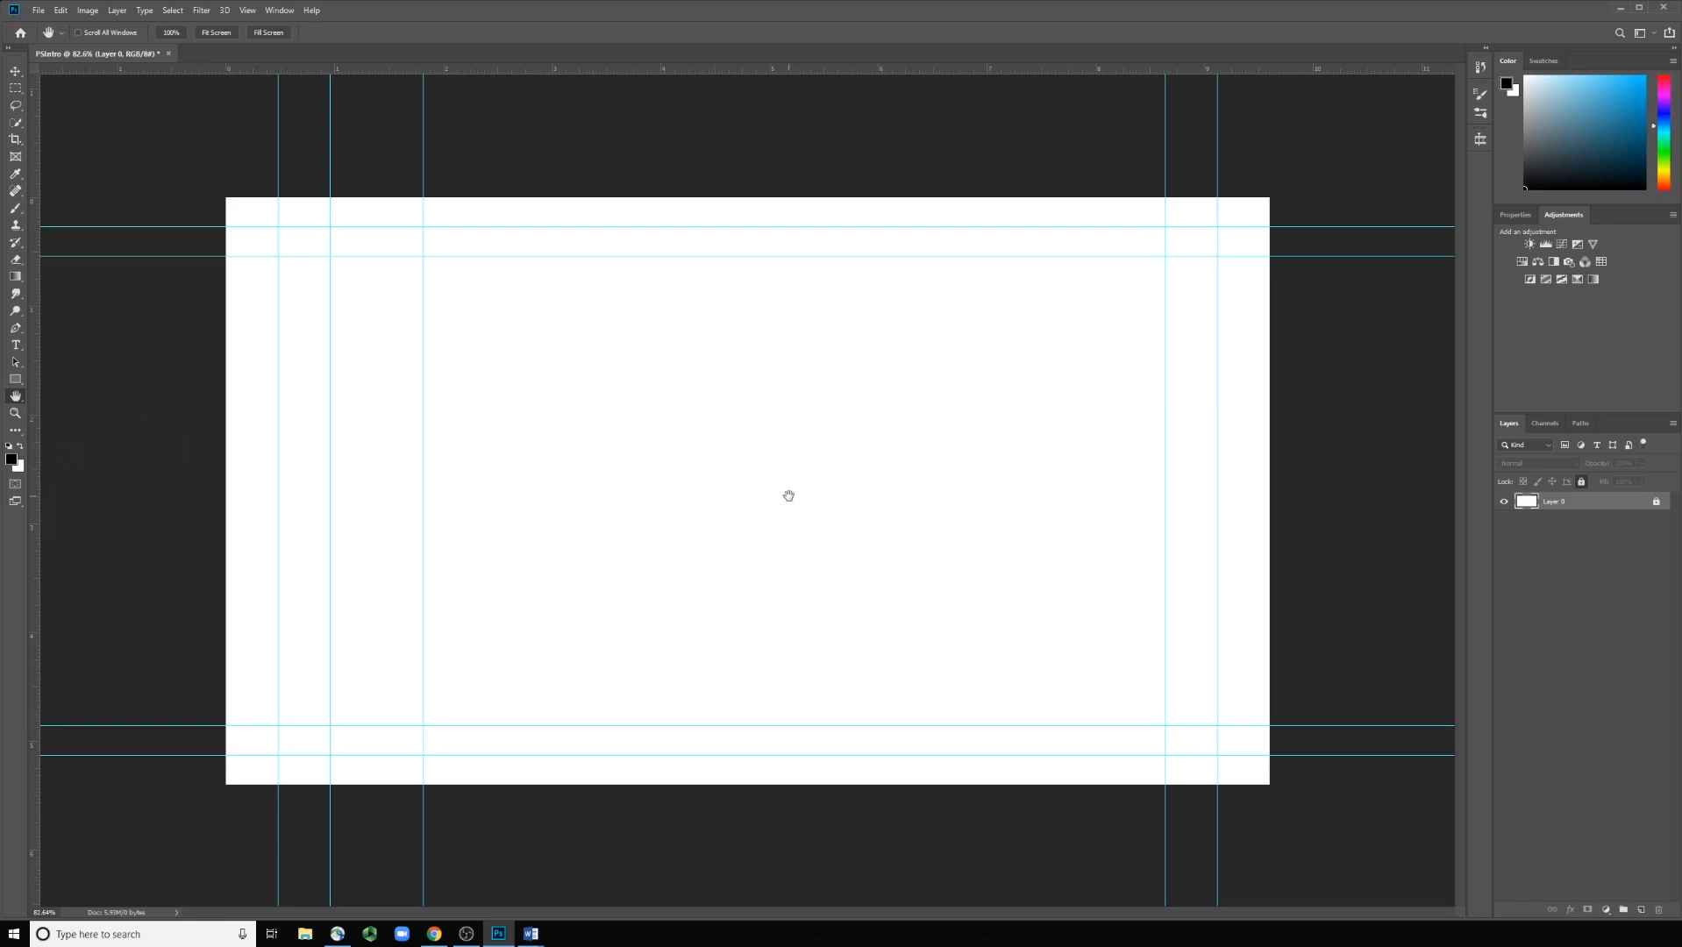
scroll(789, 492, "up", 3)
left_click_drag(603, 428, 662, 393)
scroll(661, 393, "down", 3)
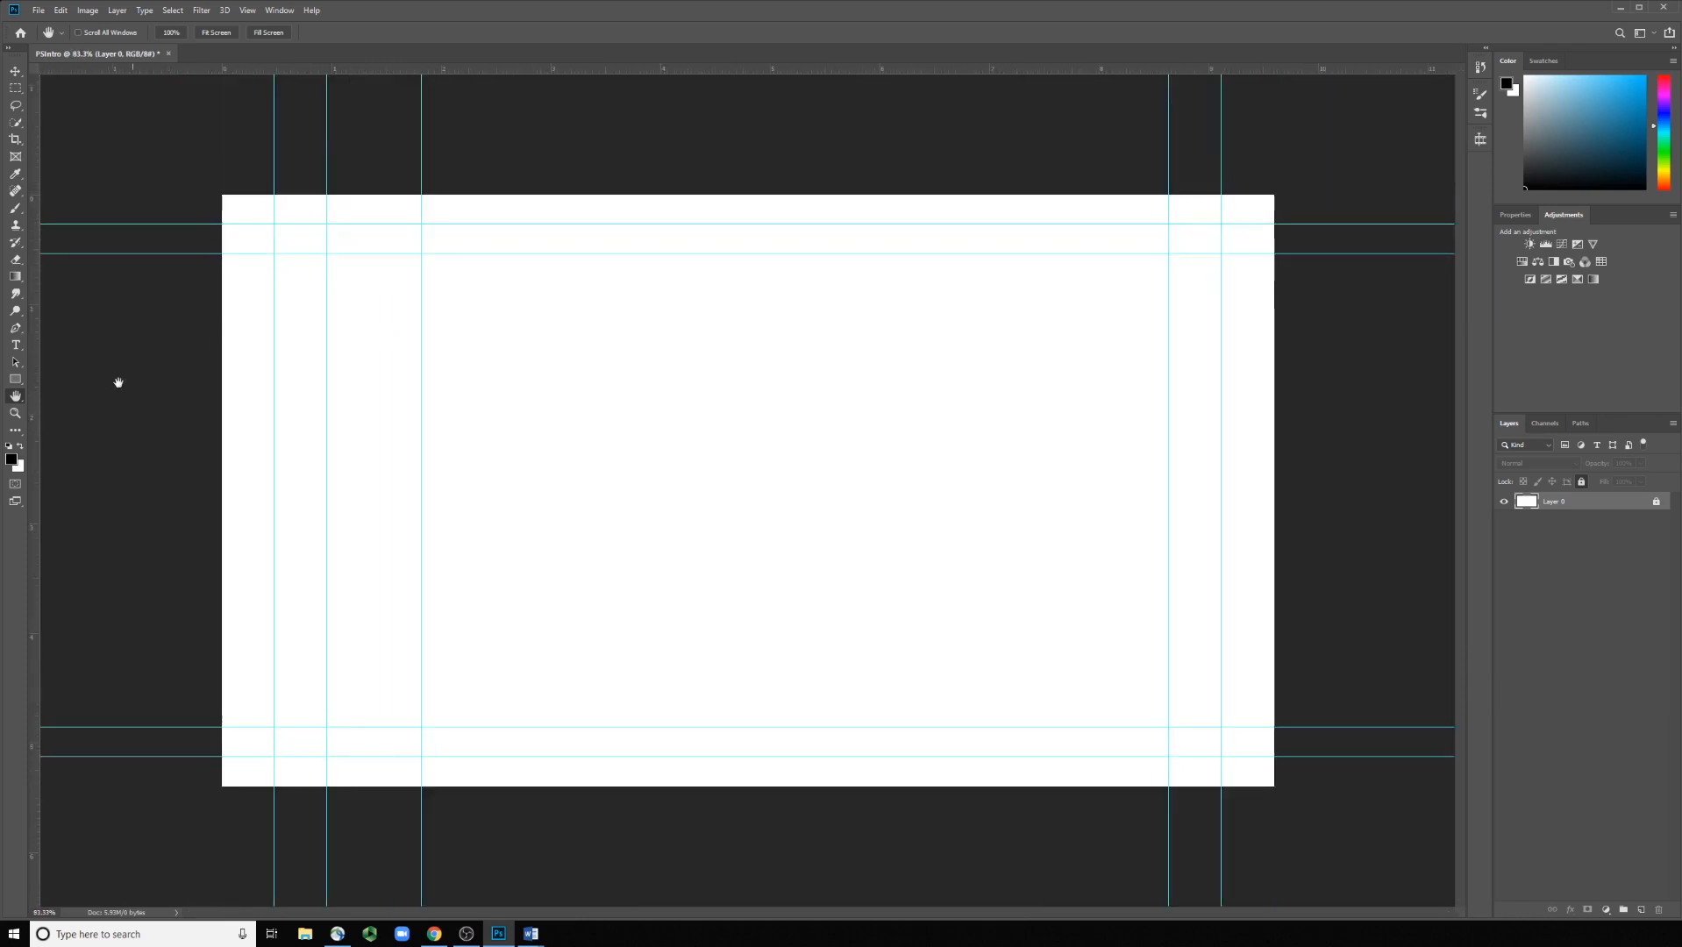
- Rotate the canvas view about 15 degrees clockwise with the Rotate View tool, reset the rotation, and return to the Hand tool
right_click(16, 397)
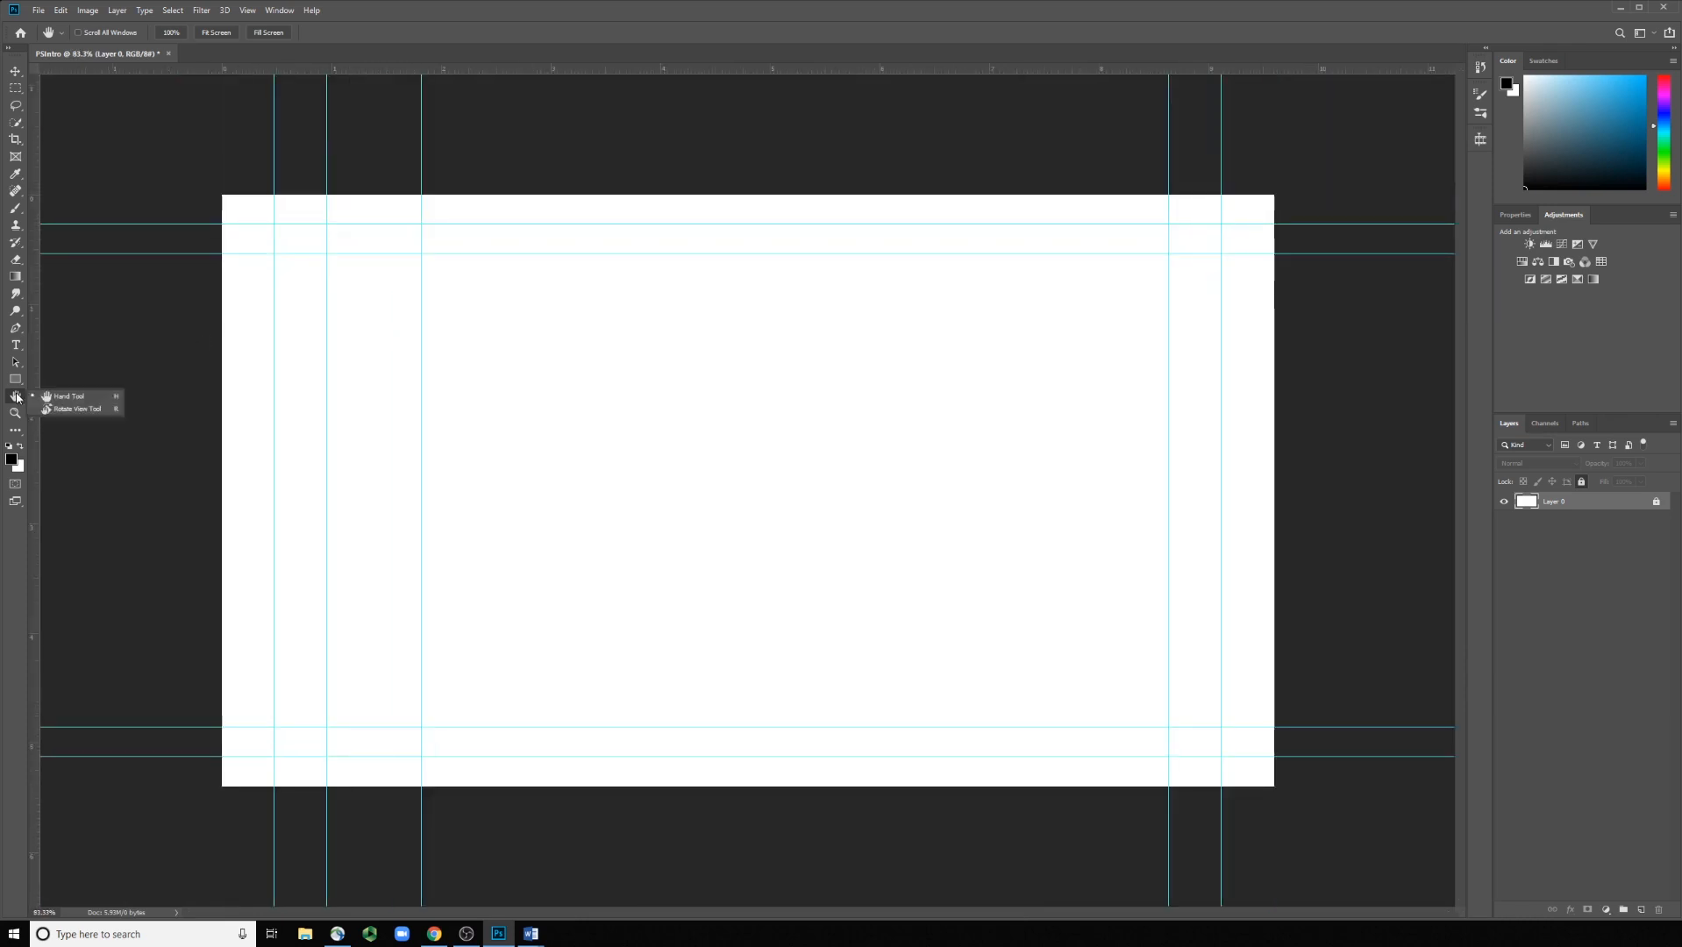
left_click(72, 409)
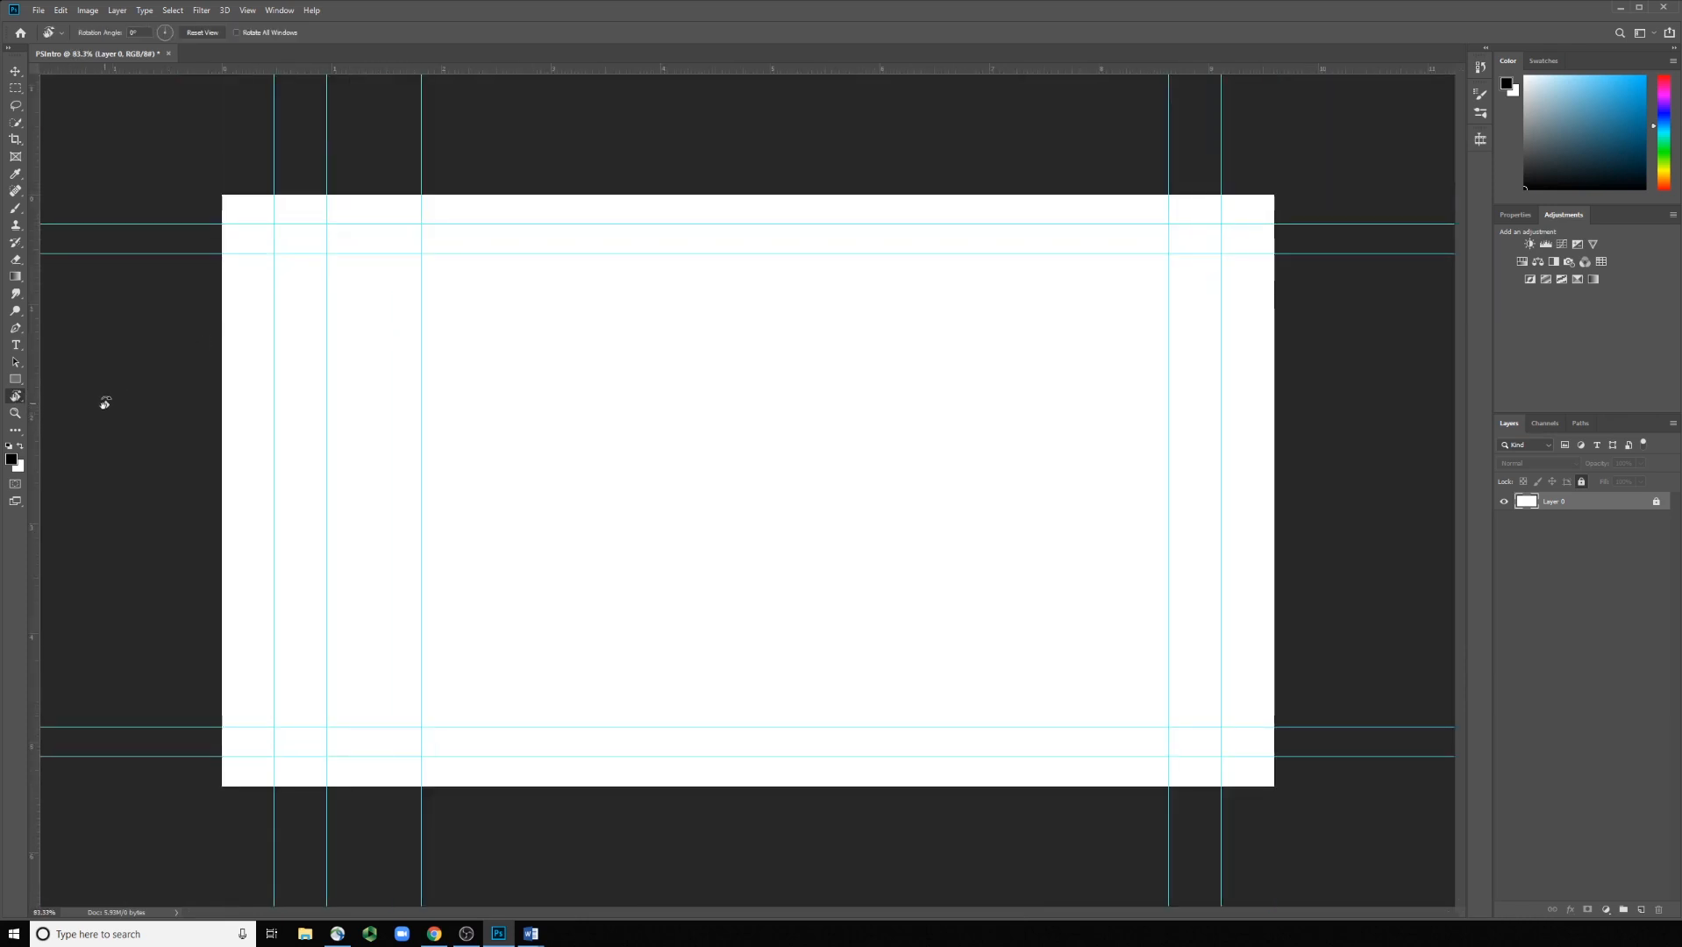
left_click_drag(187, 483, 295, 388)
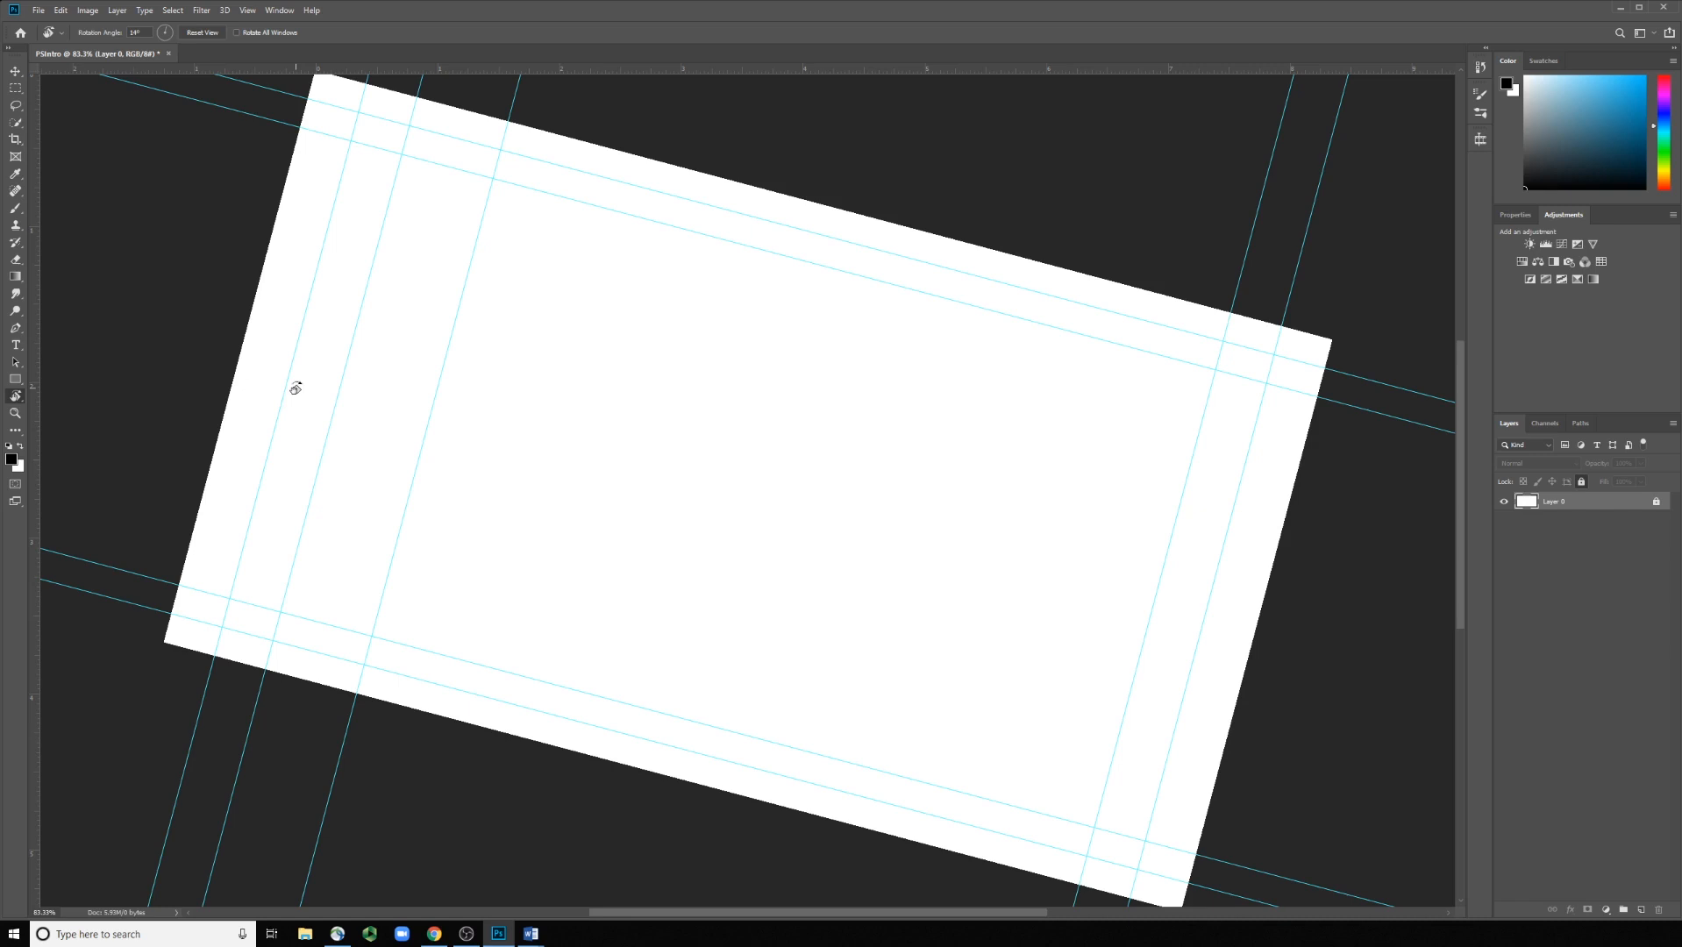
double_click(15, 398)
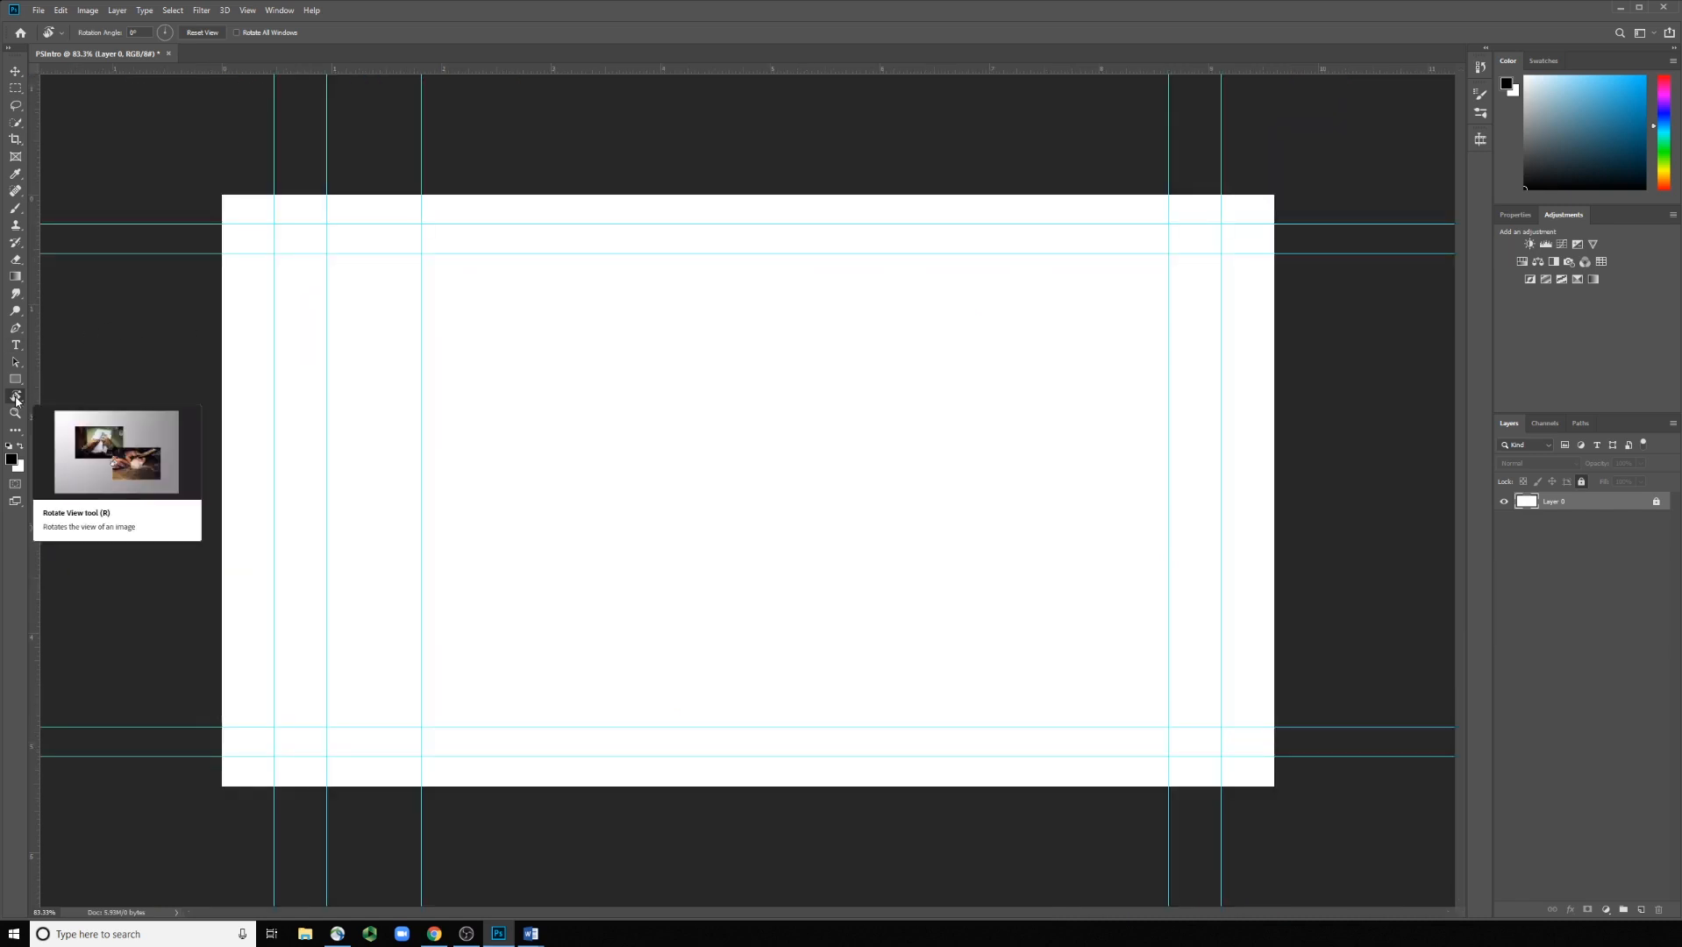
right_click(16, 400)
left_click(40, 395)
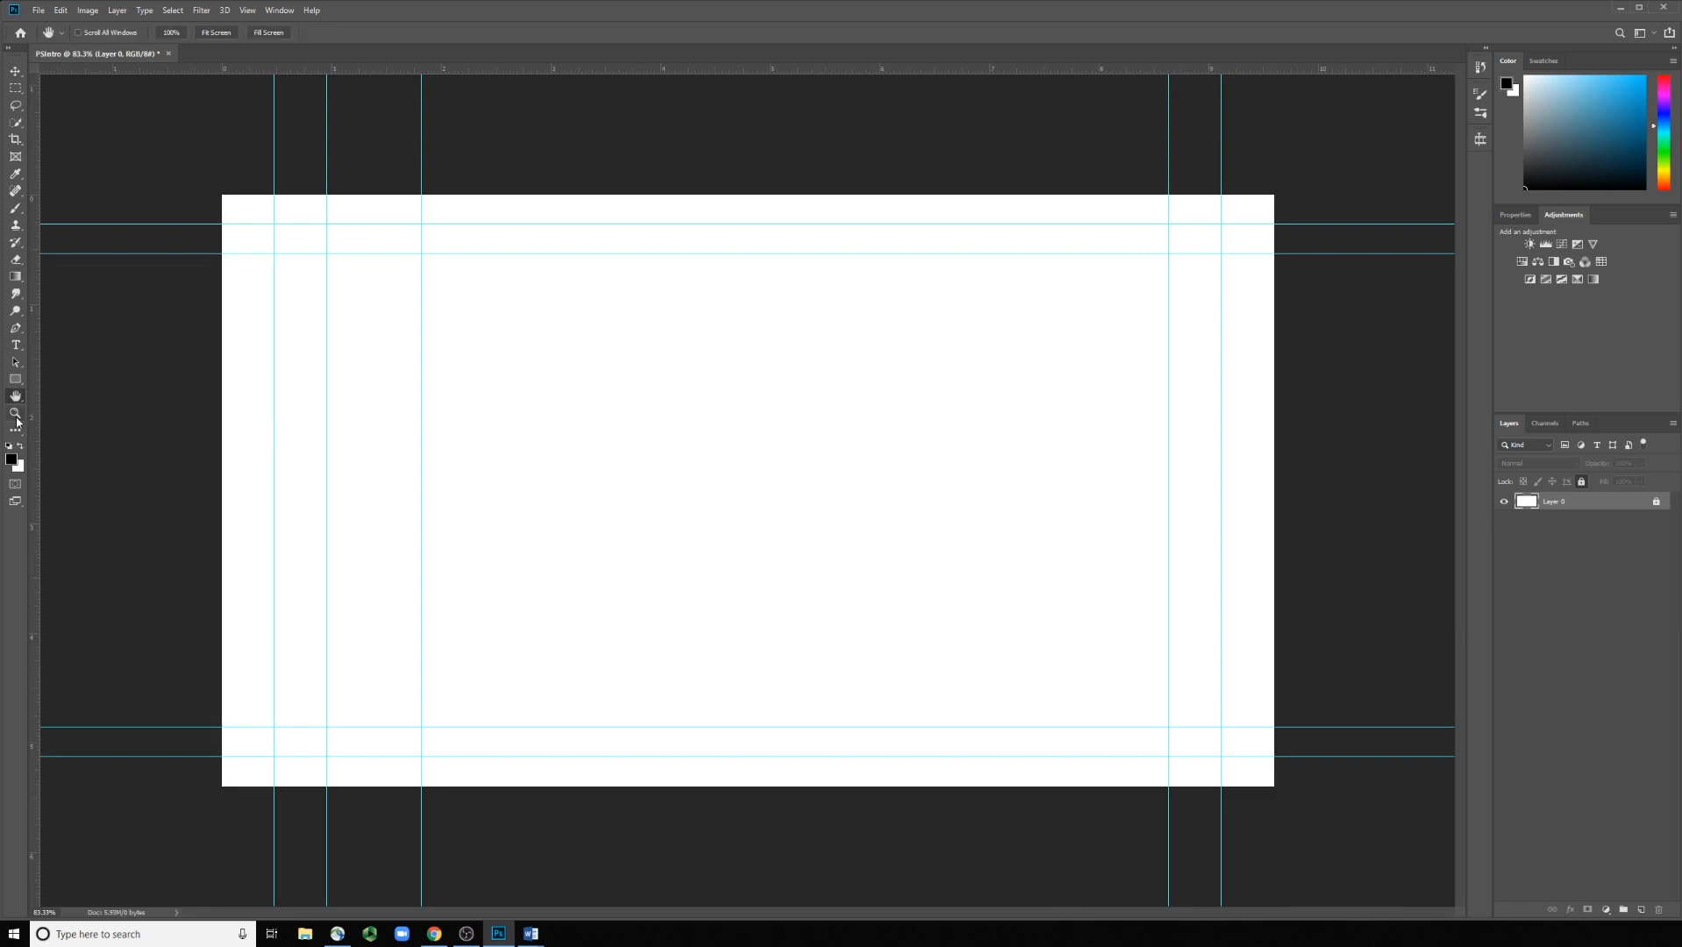
- Practise zooming in and out with the Zoom tool, finishing with the whole canvas shown at 66.7%
left_click(16, 416)
left_click(599, 446)
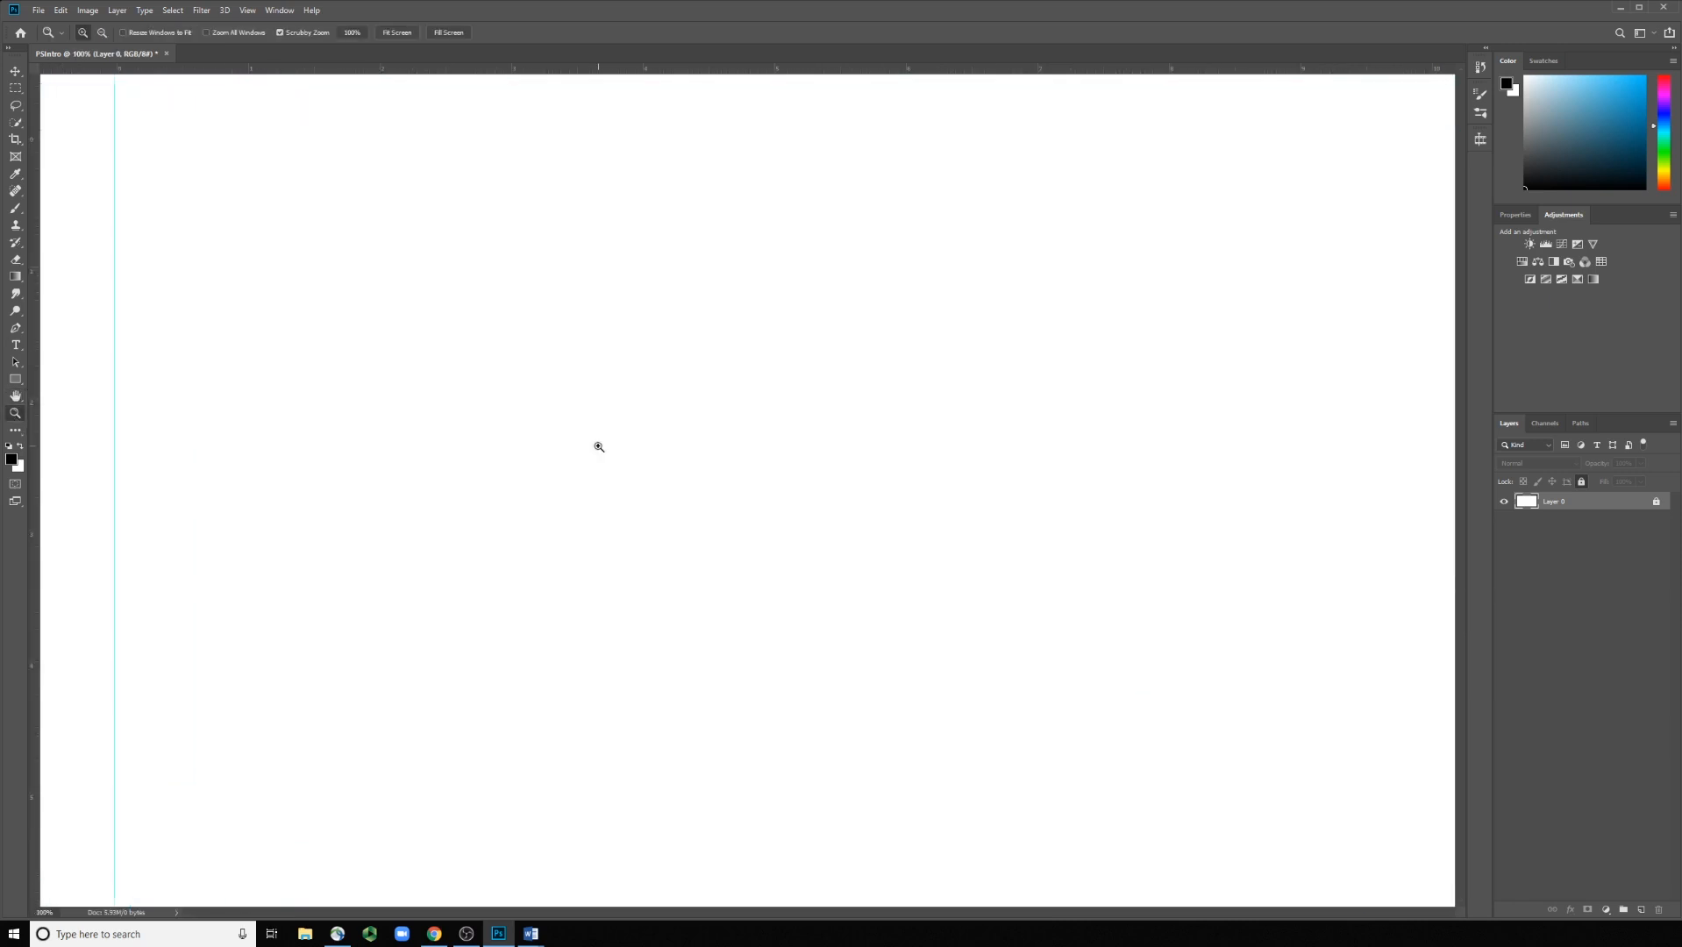
left_click(599, 446)
left_click(599, 446, "alt")
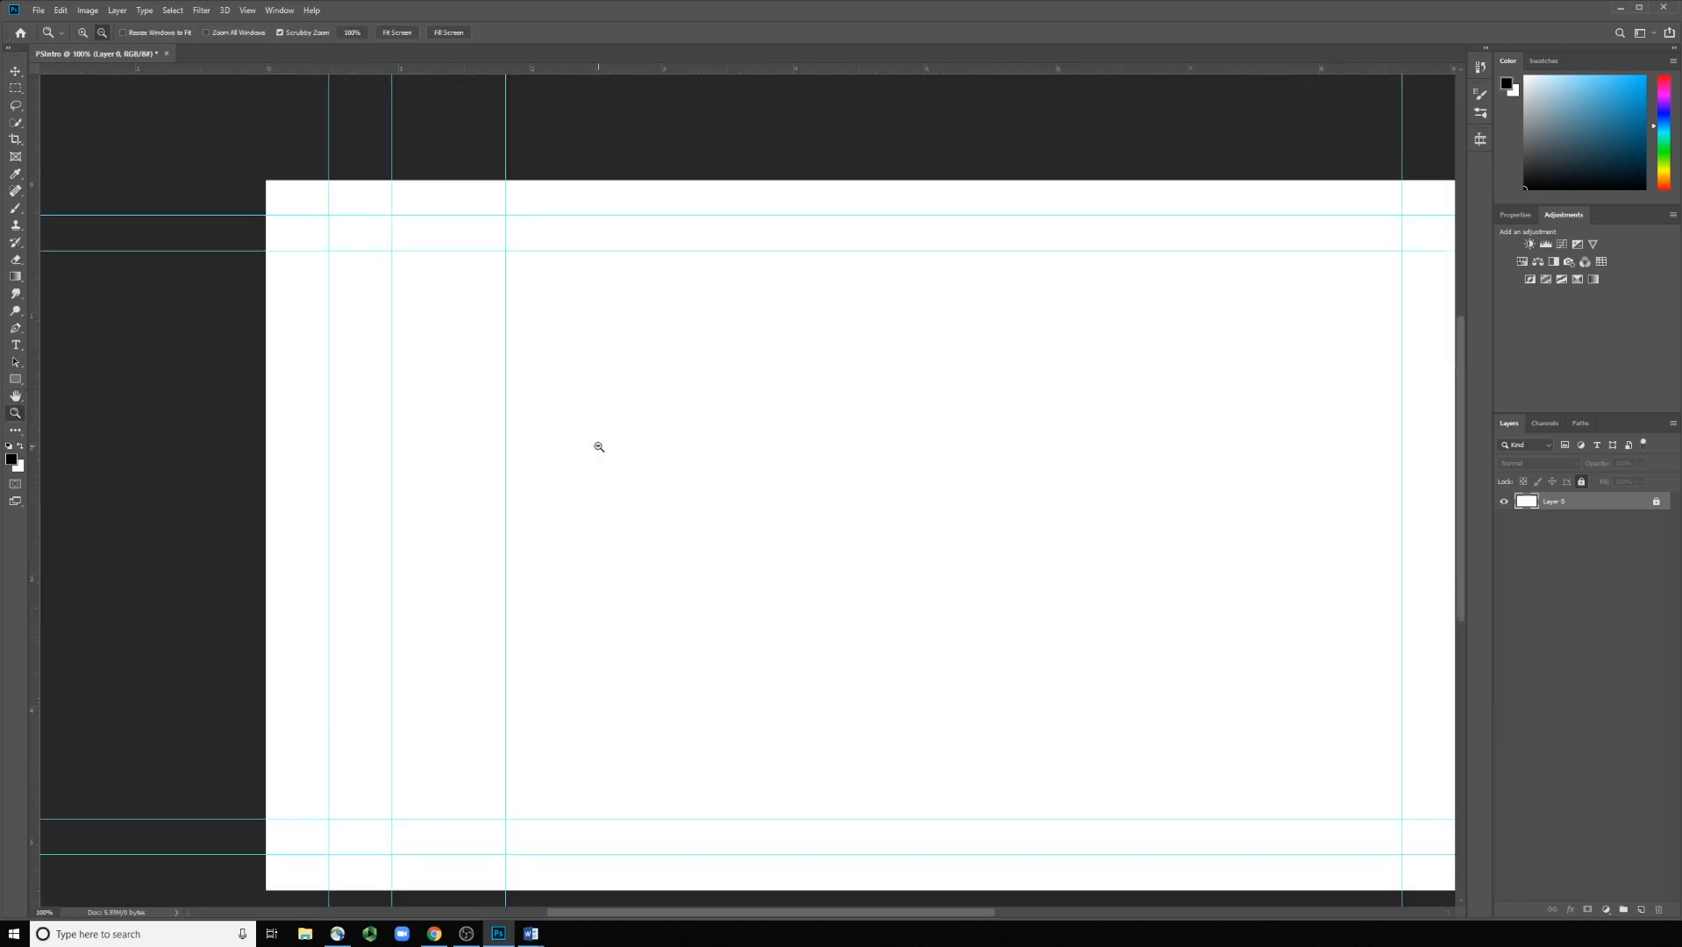
left_click(605, 446, "alt")
left_click_drag(752, 469, 590, 443)
scroll(592, 445, "down", 3)
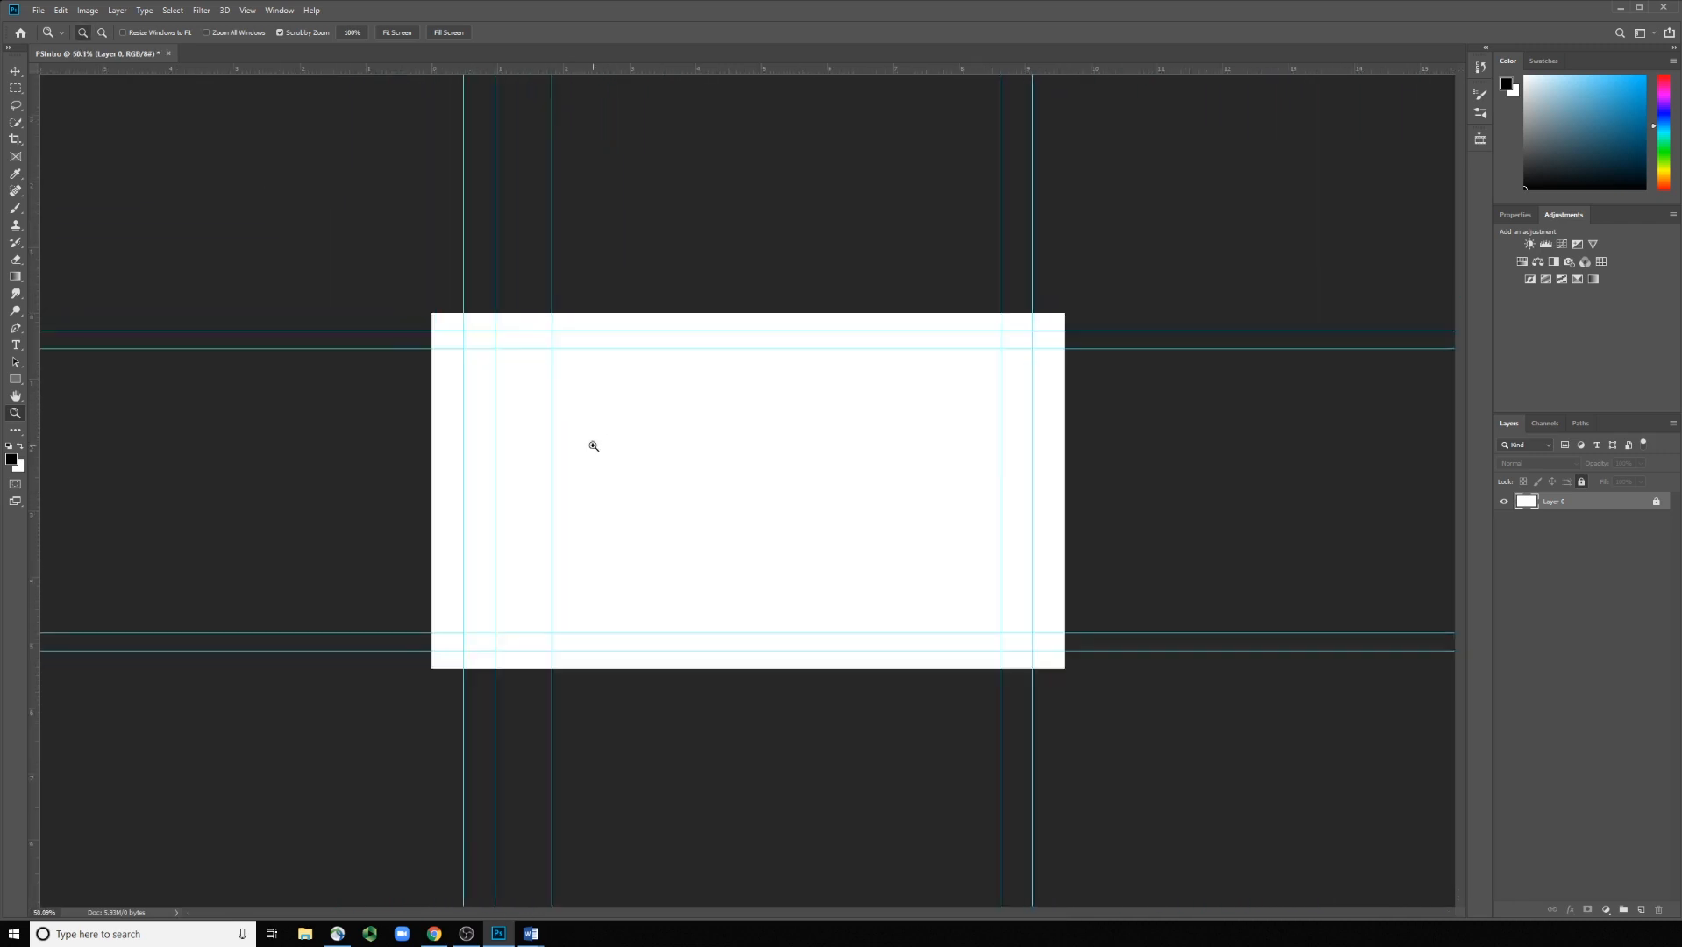
scroll(591, 446, "up", 4)
scroll(593, 445, "down", 5)
scroll(593, 445, "up", 4)
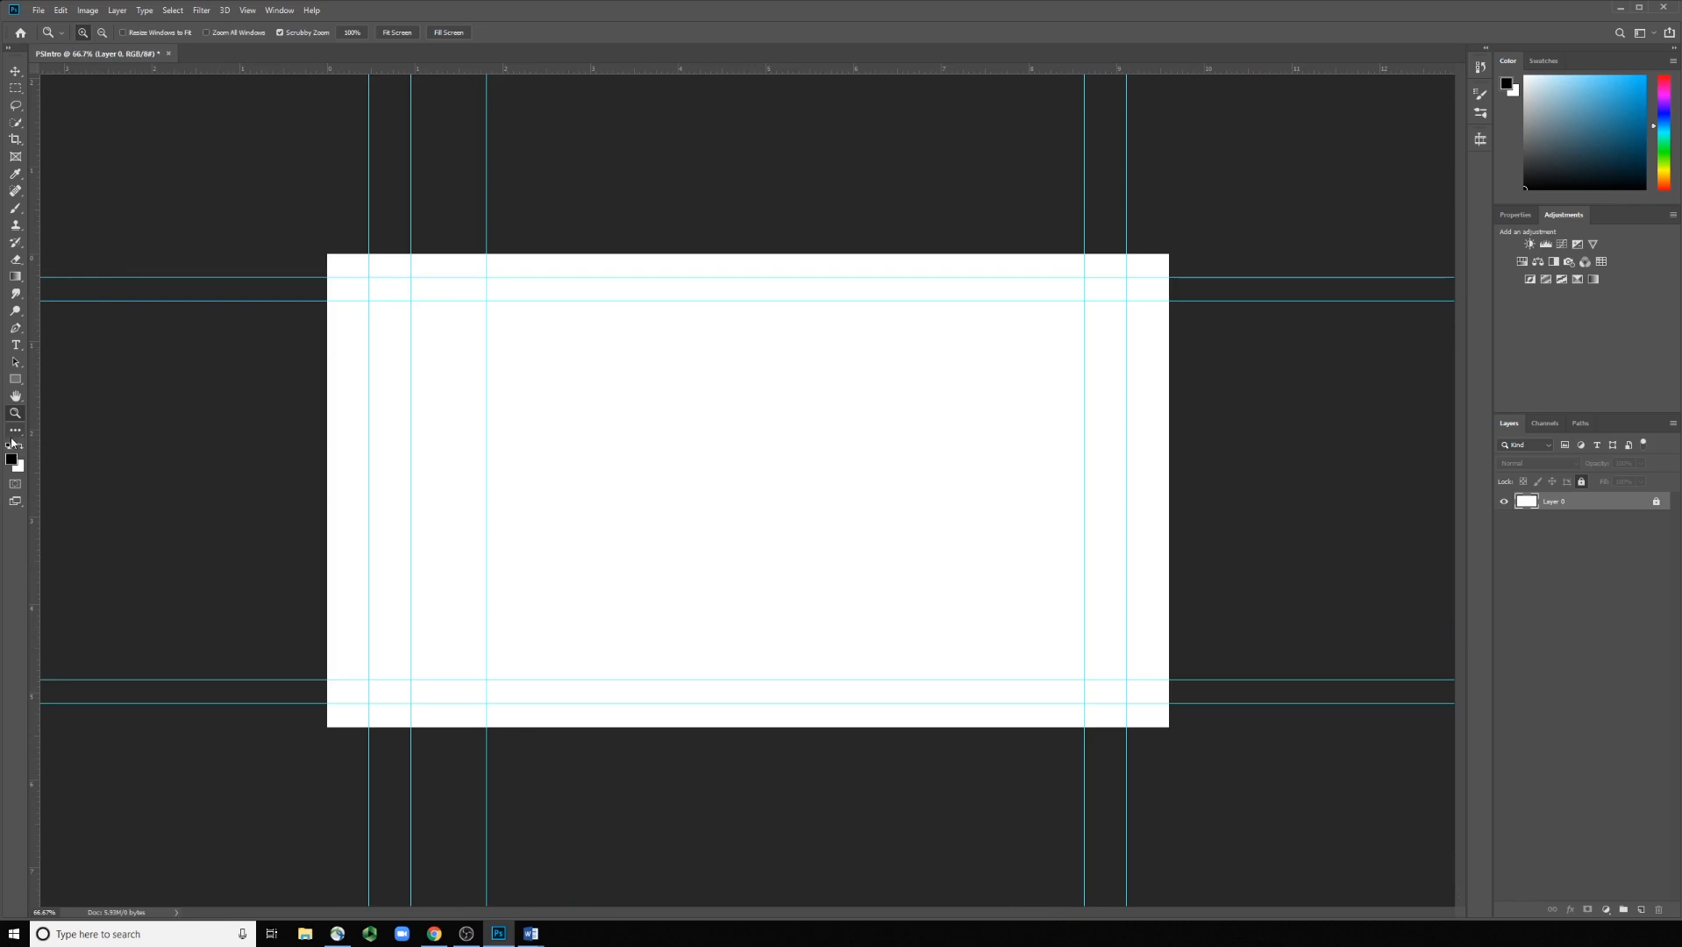
- View the Edit Toolbar entry at the end of the toolbar's tools
left_click(14, 431)
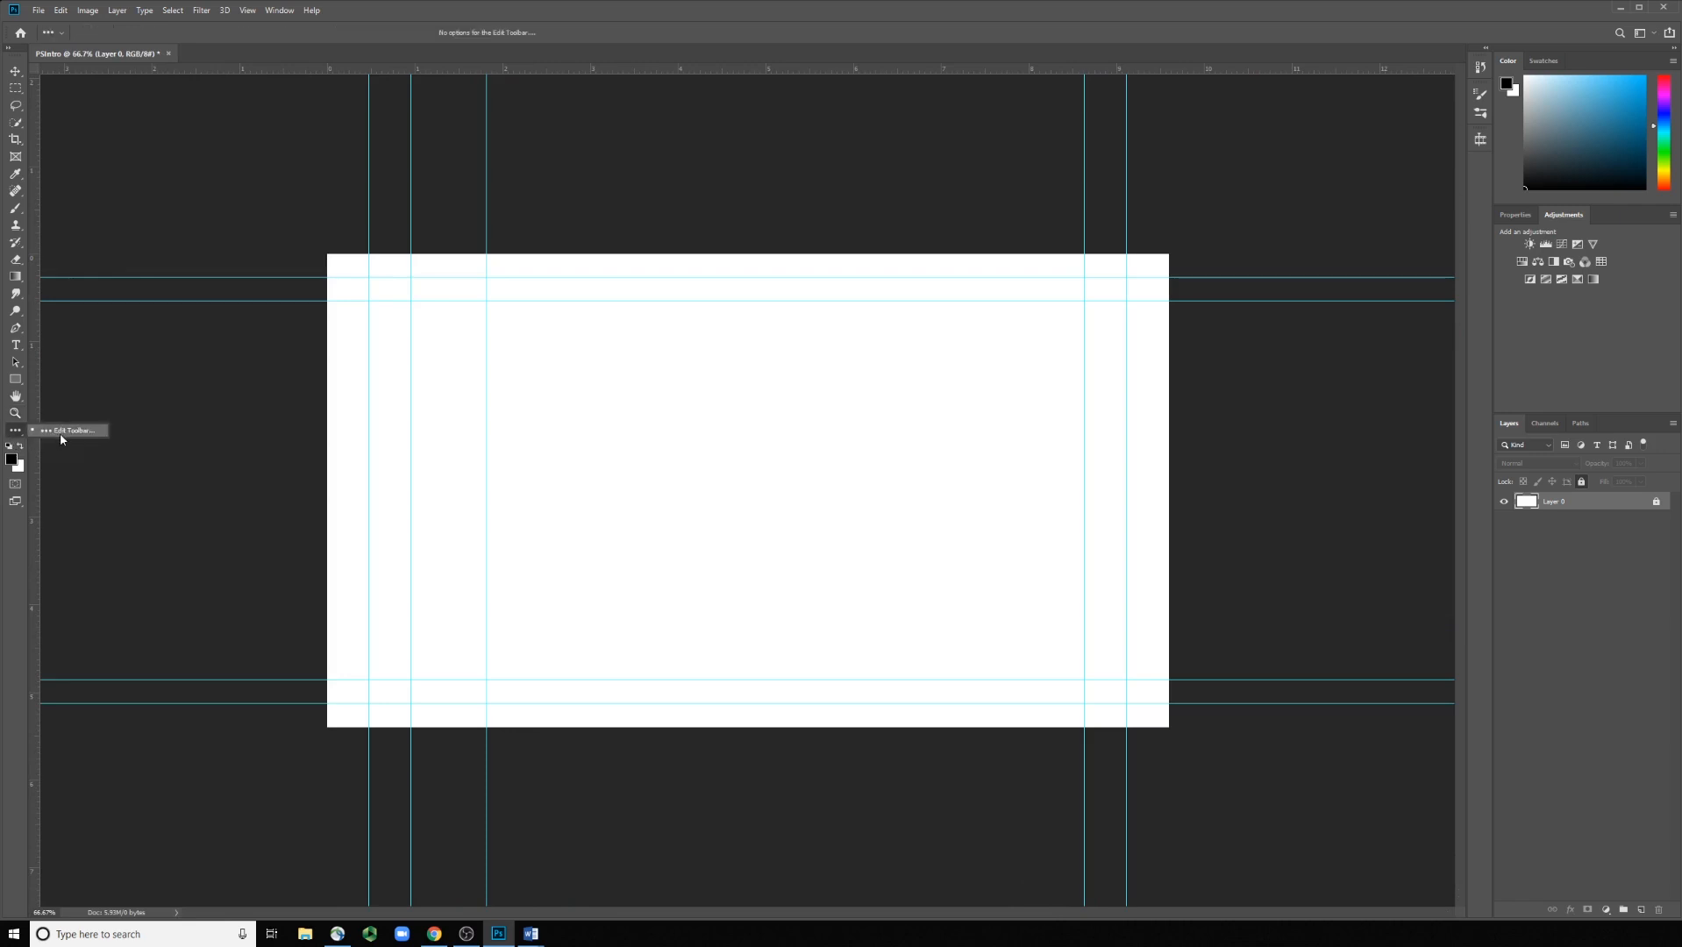
left_click(14, 432)
- Try a bright blue foreground colour from the colour field, and set the foreground colour back to black, 000000
left_click_drag(1603, 120, 1650, 68)
left_click(12, 458)
type("000000")
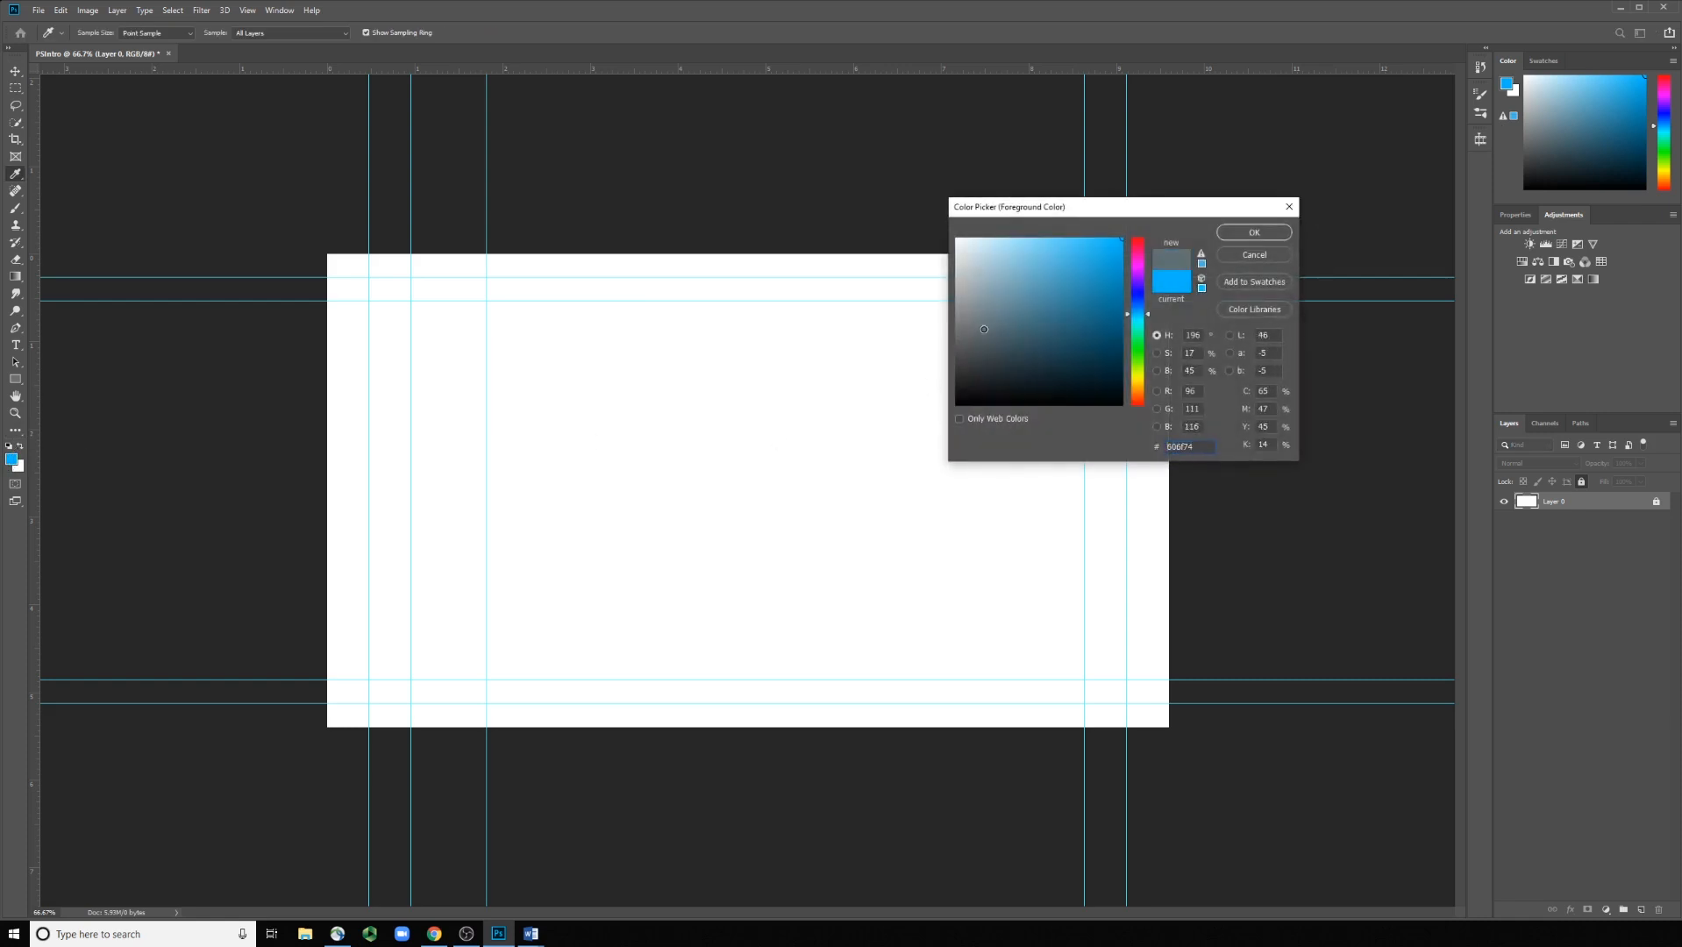
key("Return")
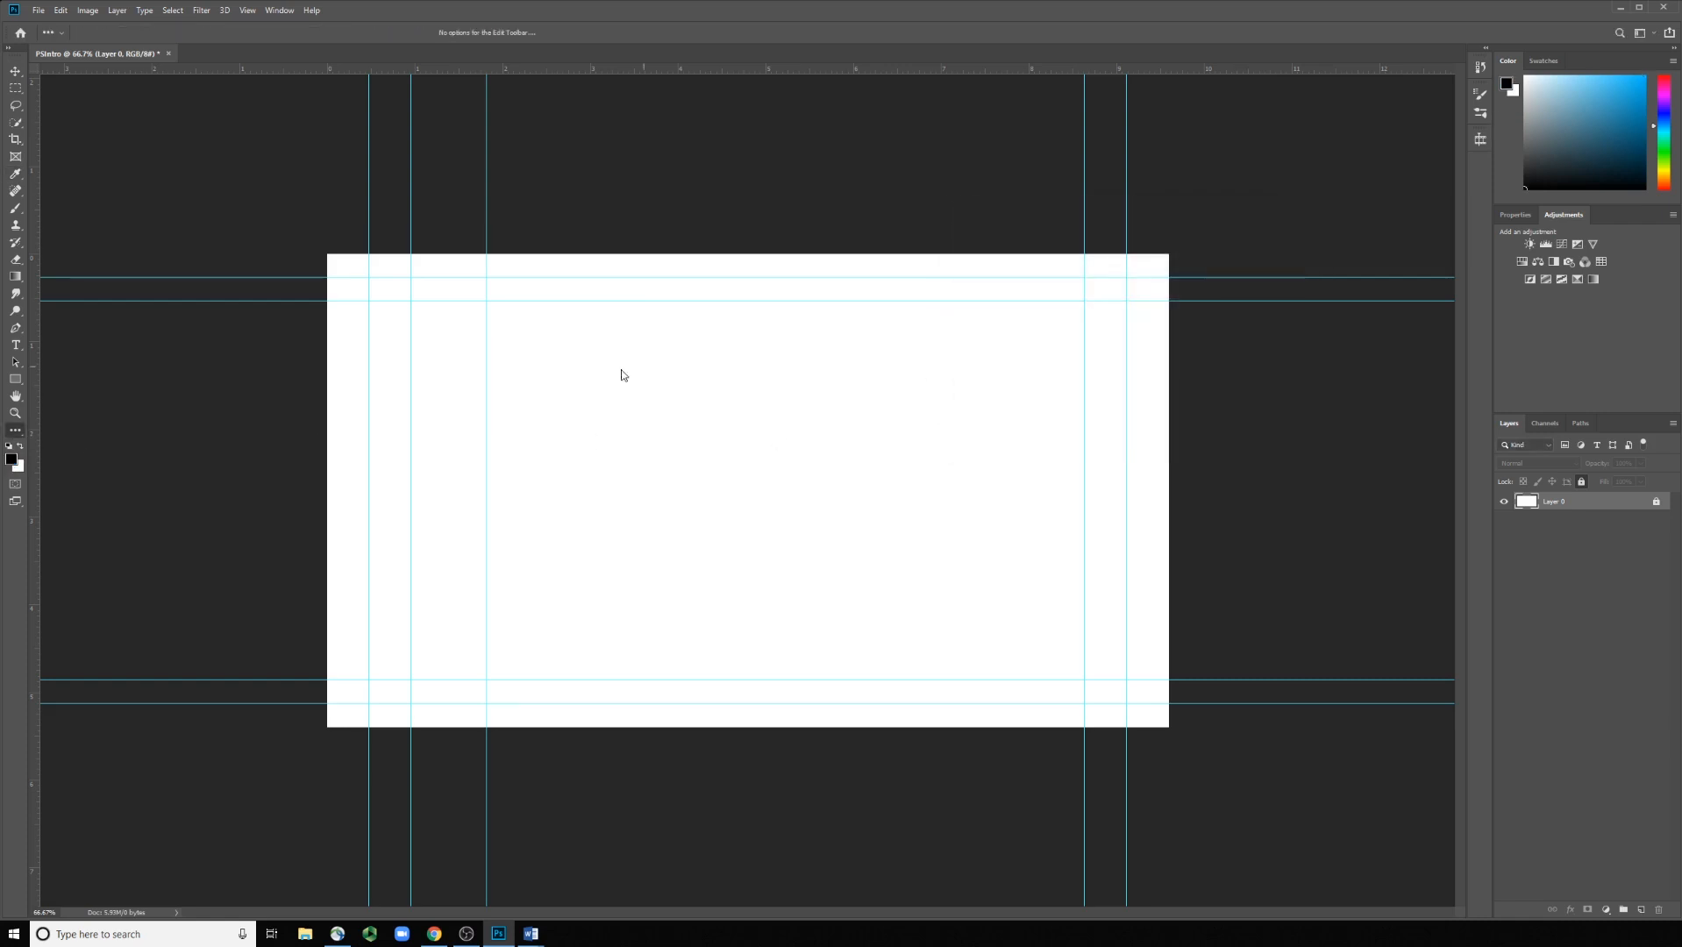
- Change the foreground colour to a medium blue and the background colour to red, ee0707
left_click(12, 459)
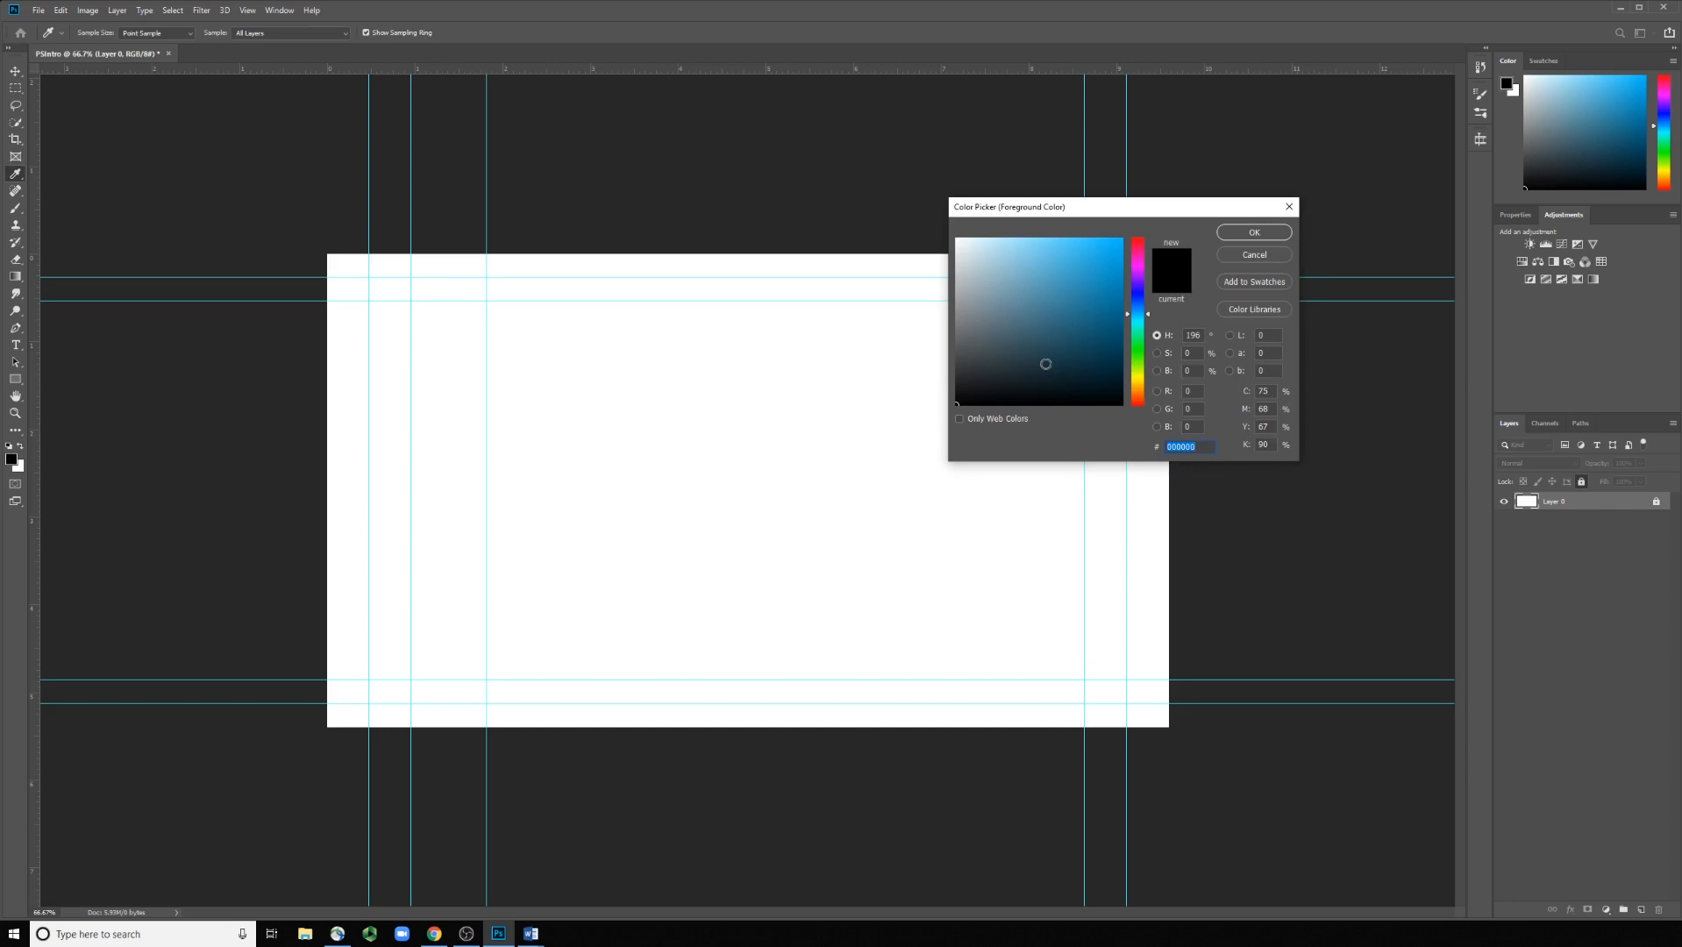
type("40abd3")
left_click(1237, 235)
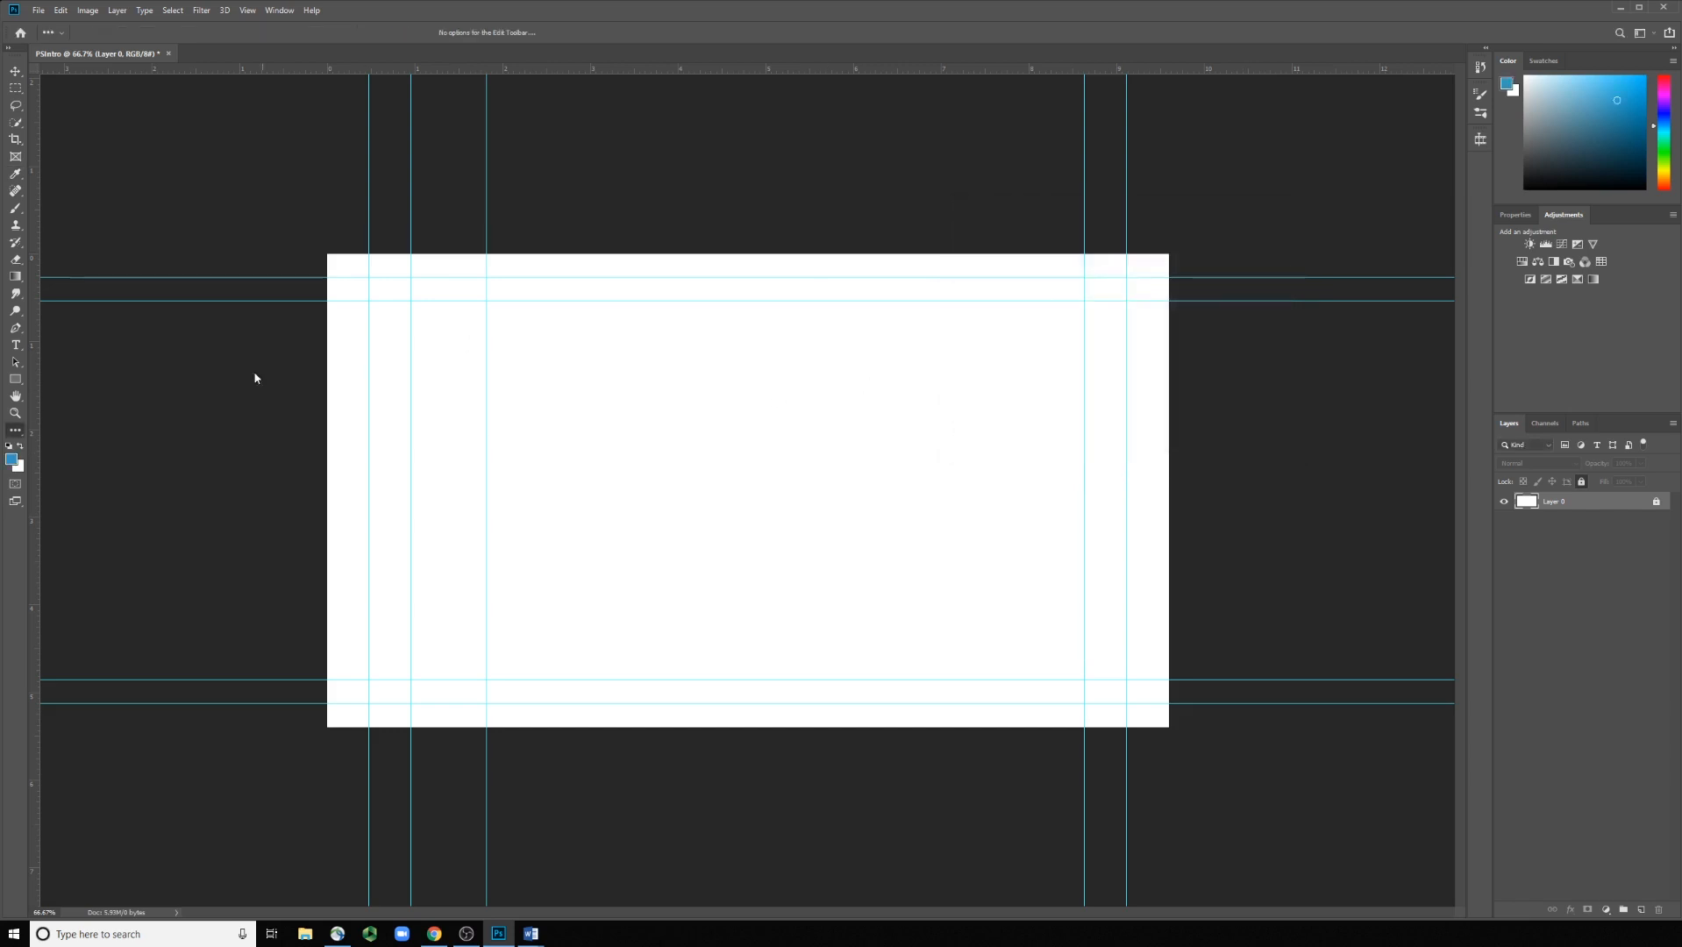
left_click(19, 465)
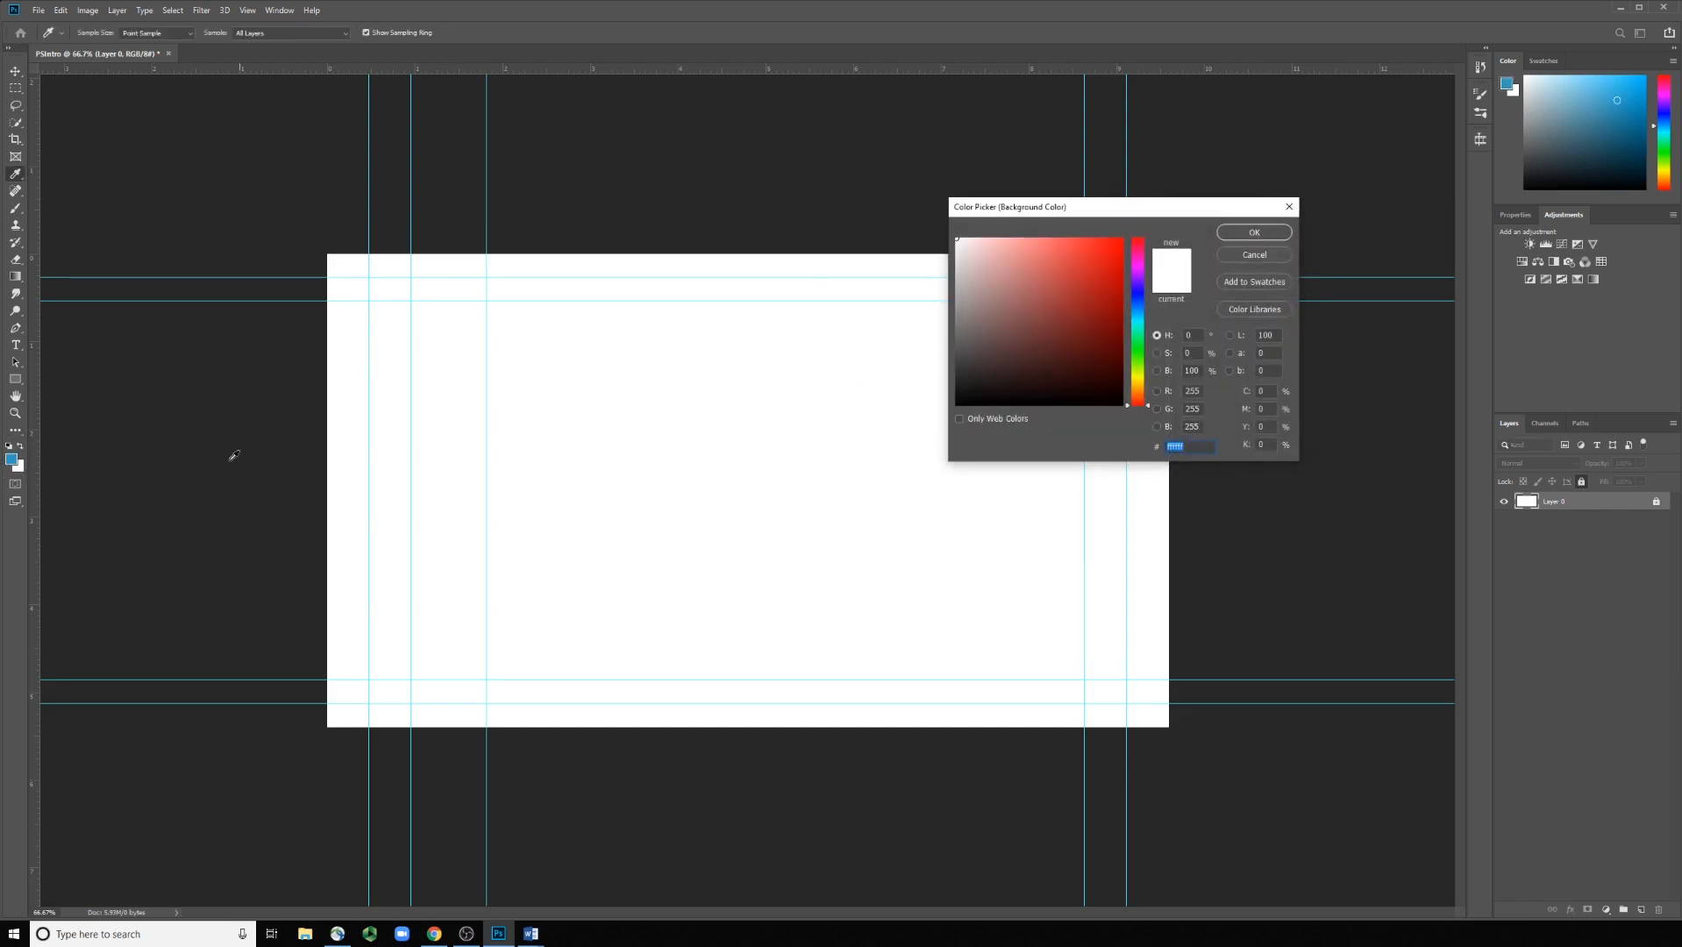
type("ee0707")
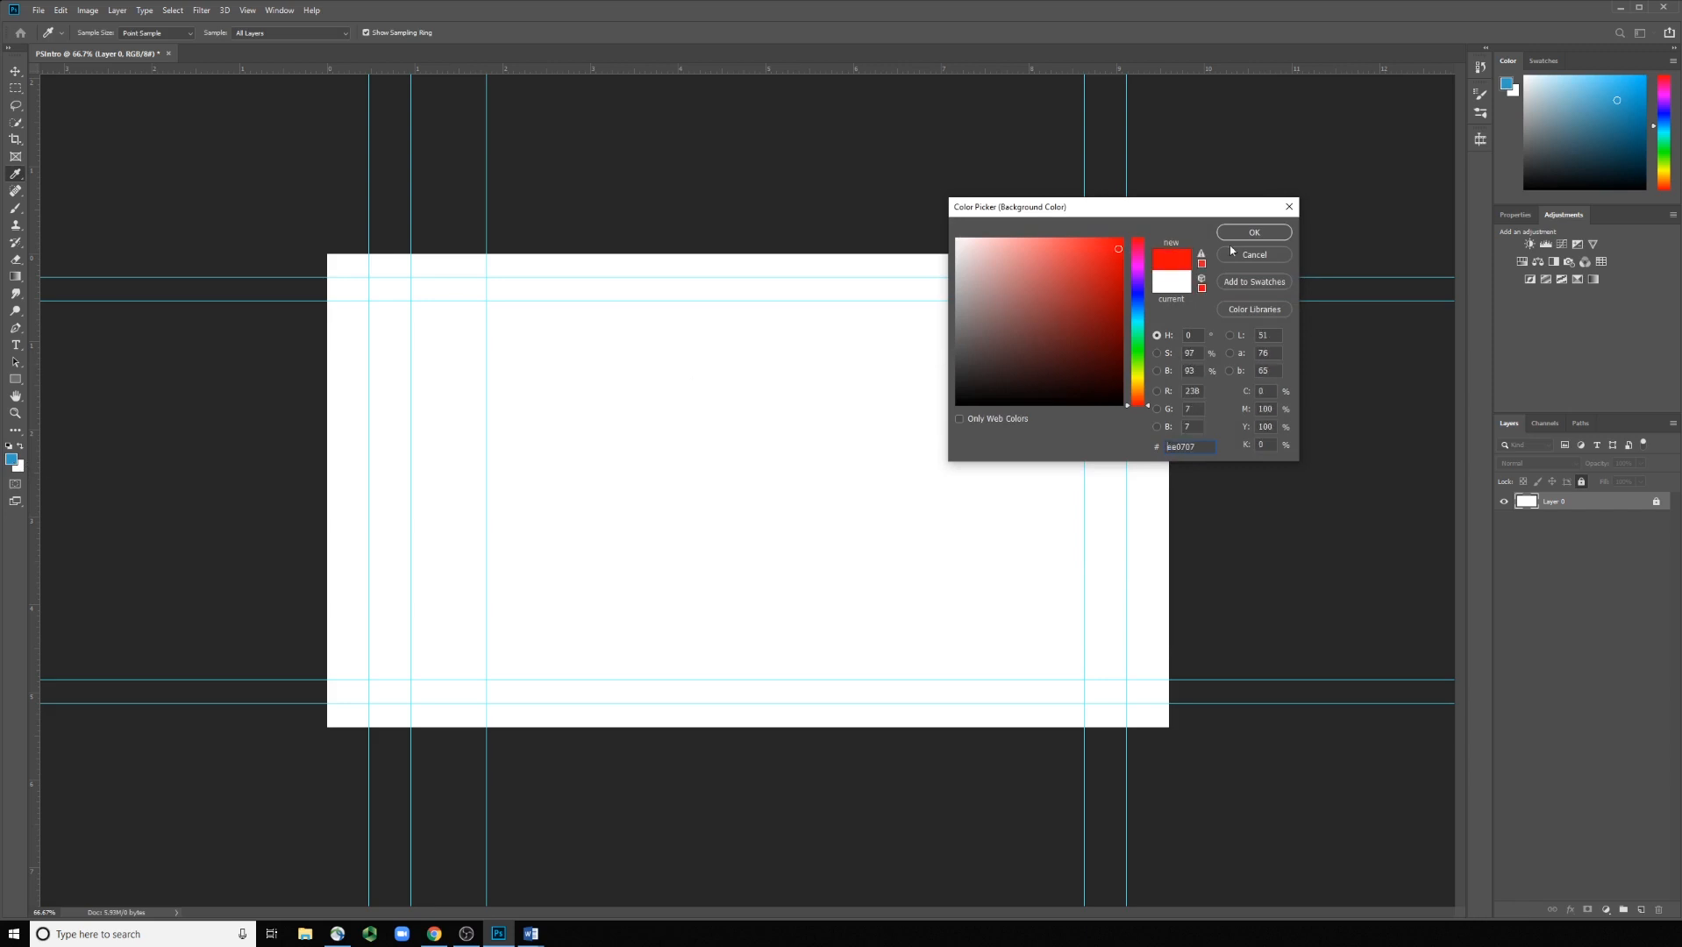
left_click(1238, 237)
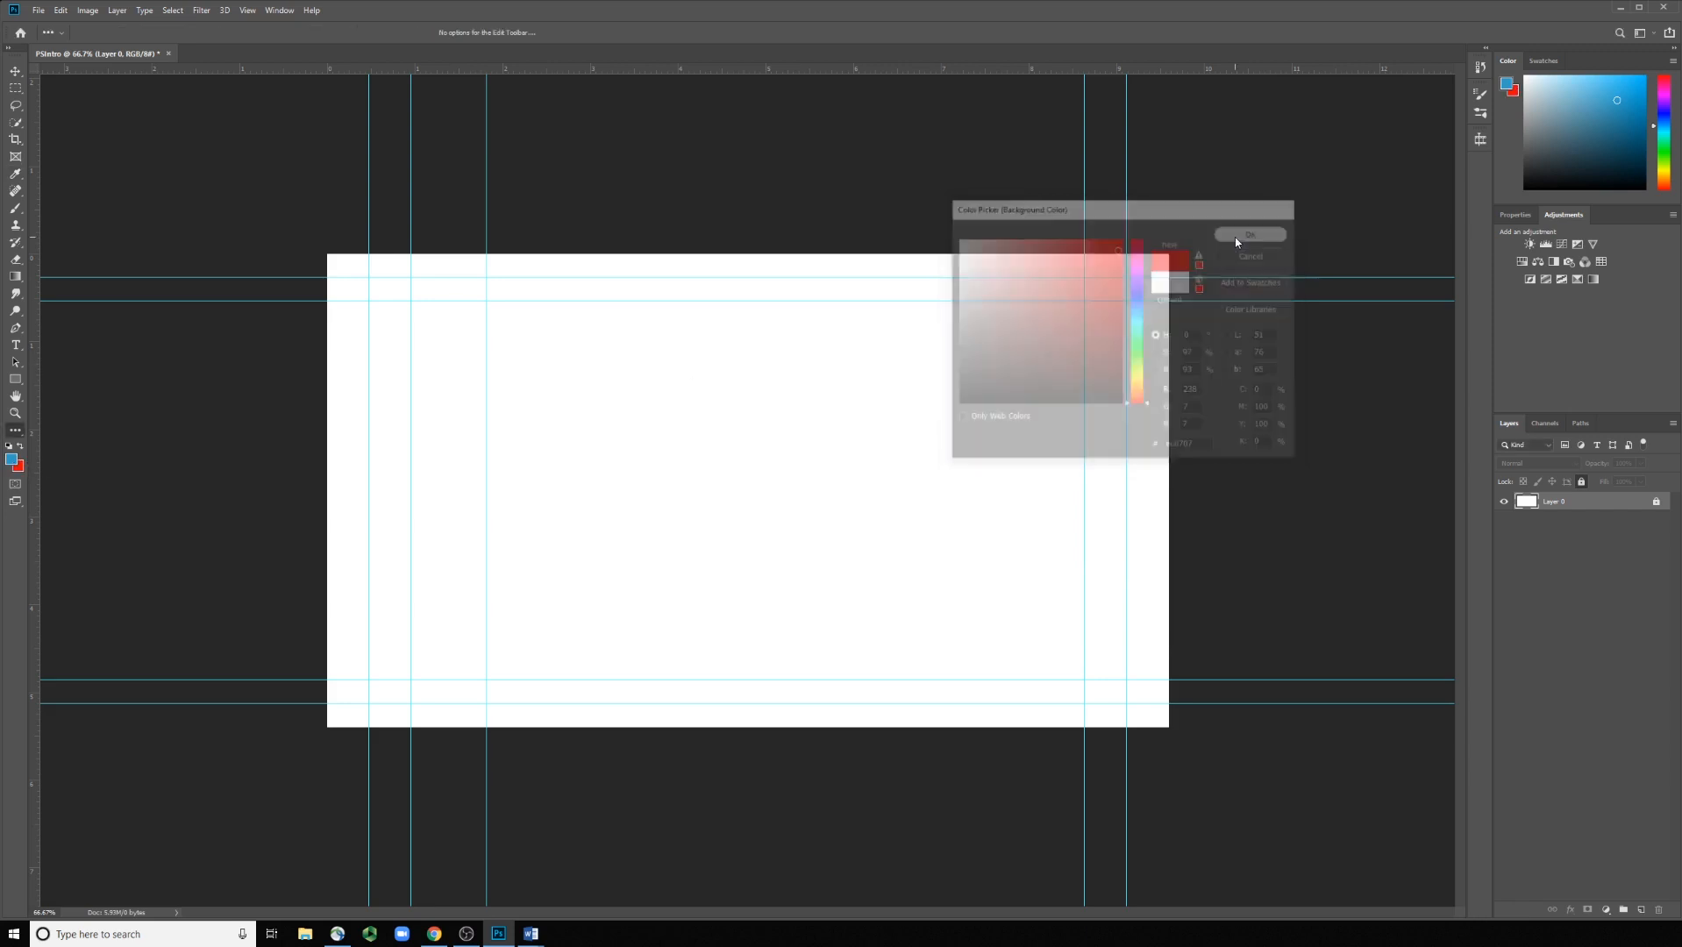
- Reset the foreground and background colours to default black and white, and try swapping them back and forth
left_click(9, 445)
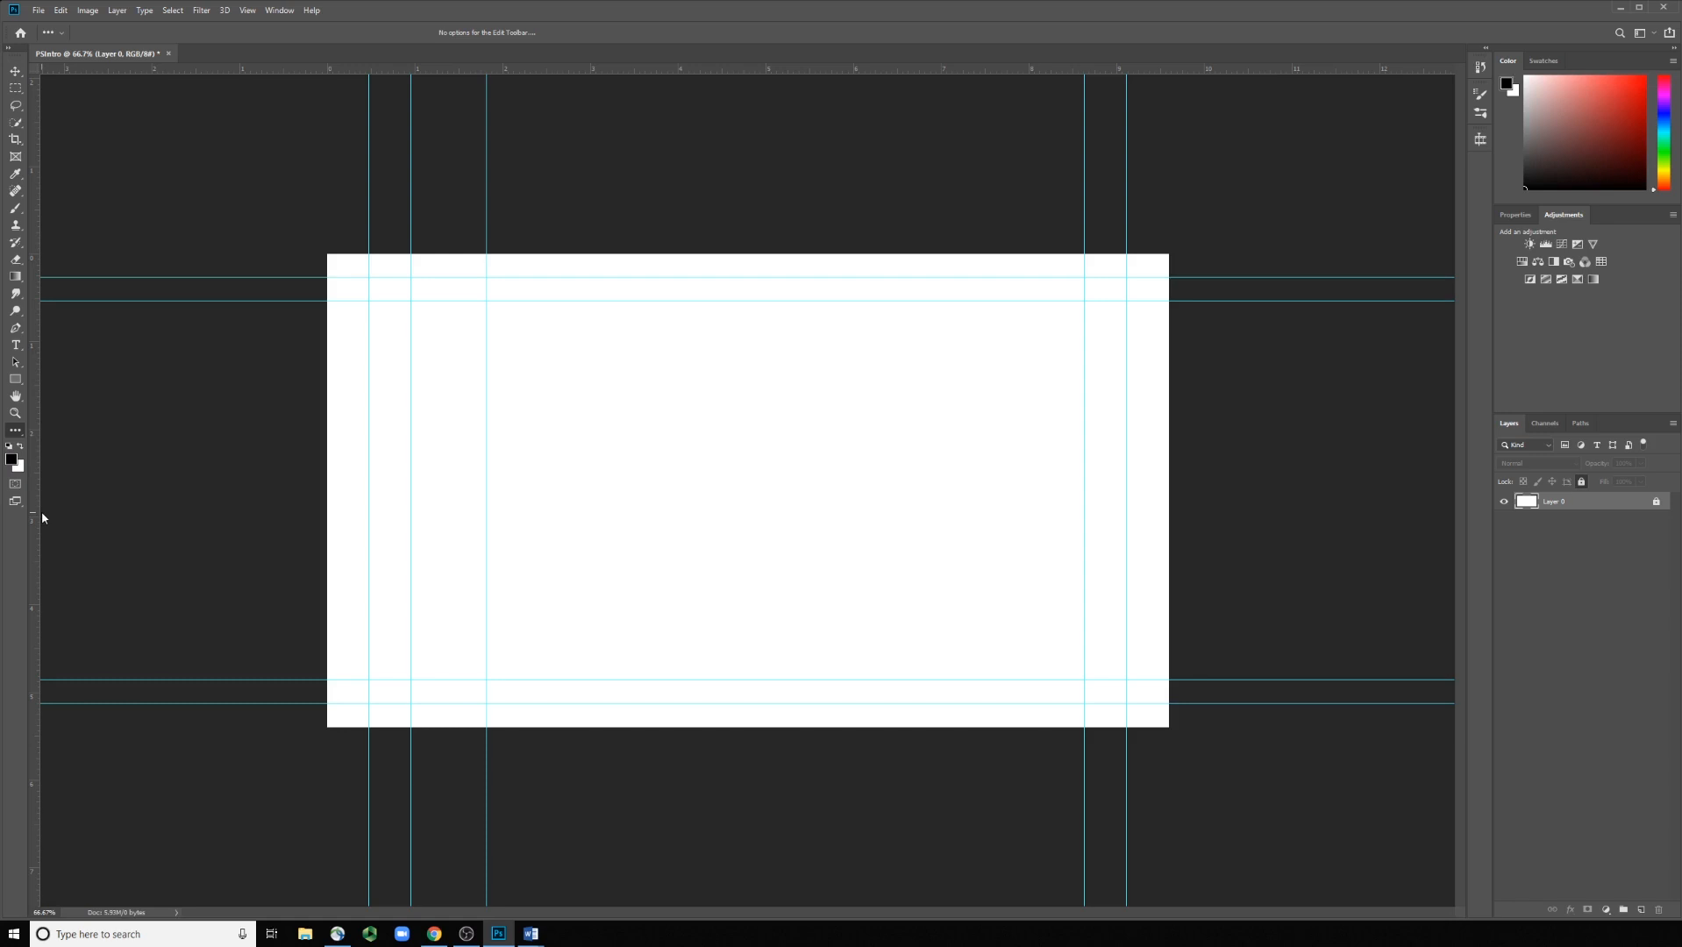
left_click(21, 447)
left_click(21, 447)
- Cycle through the screen modes and return to the standard screen mode
left_click(15, 502)
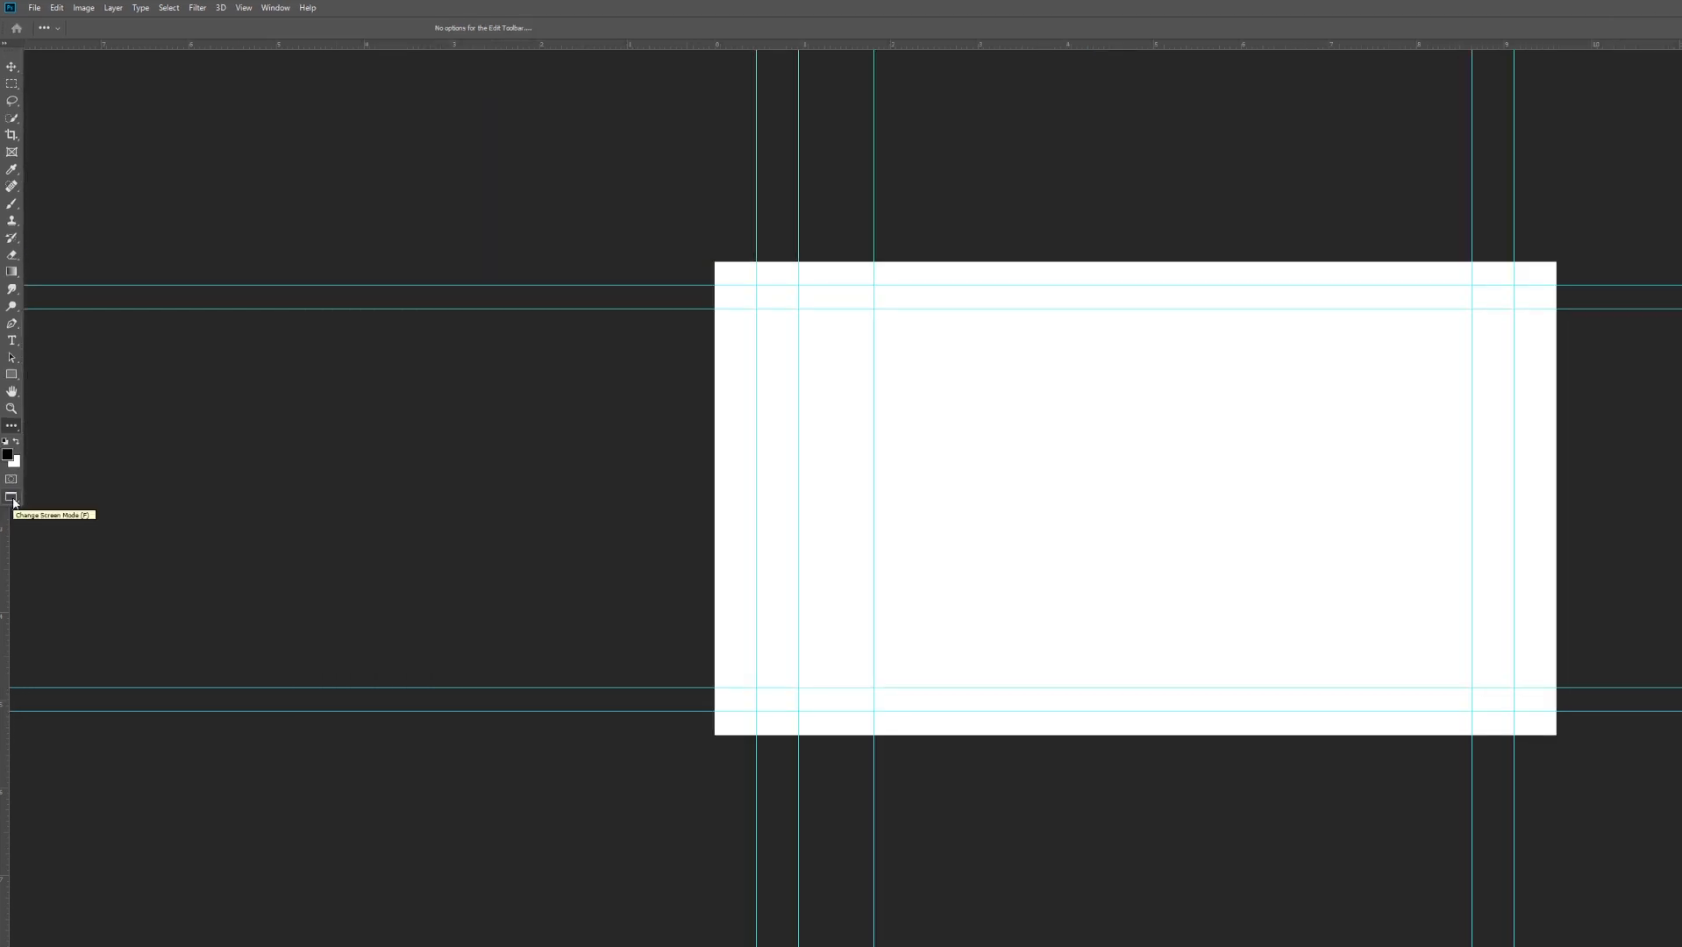
left_click(11, 498)
key("f")
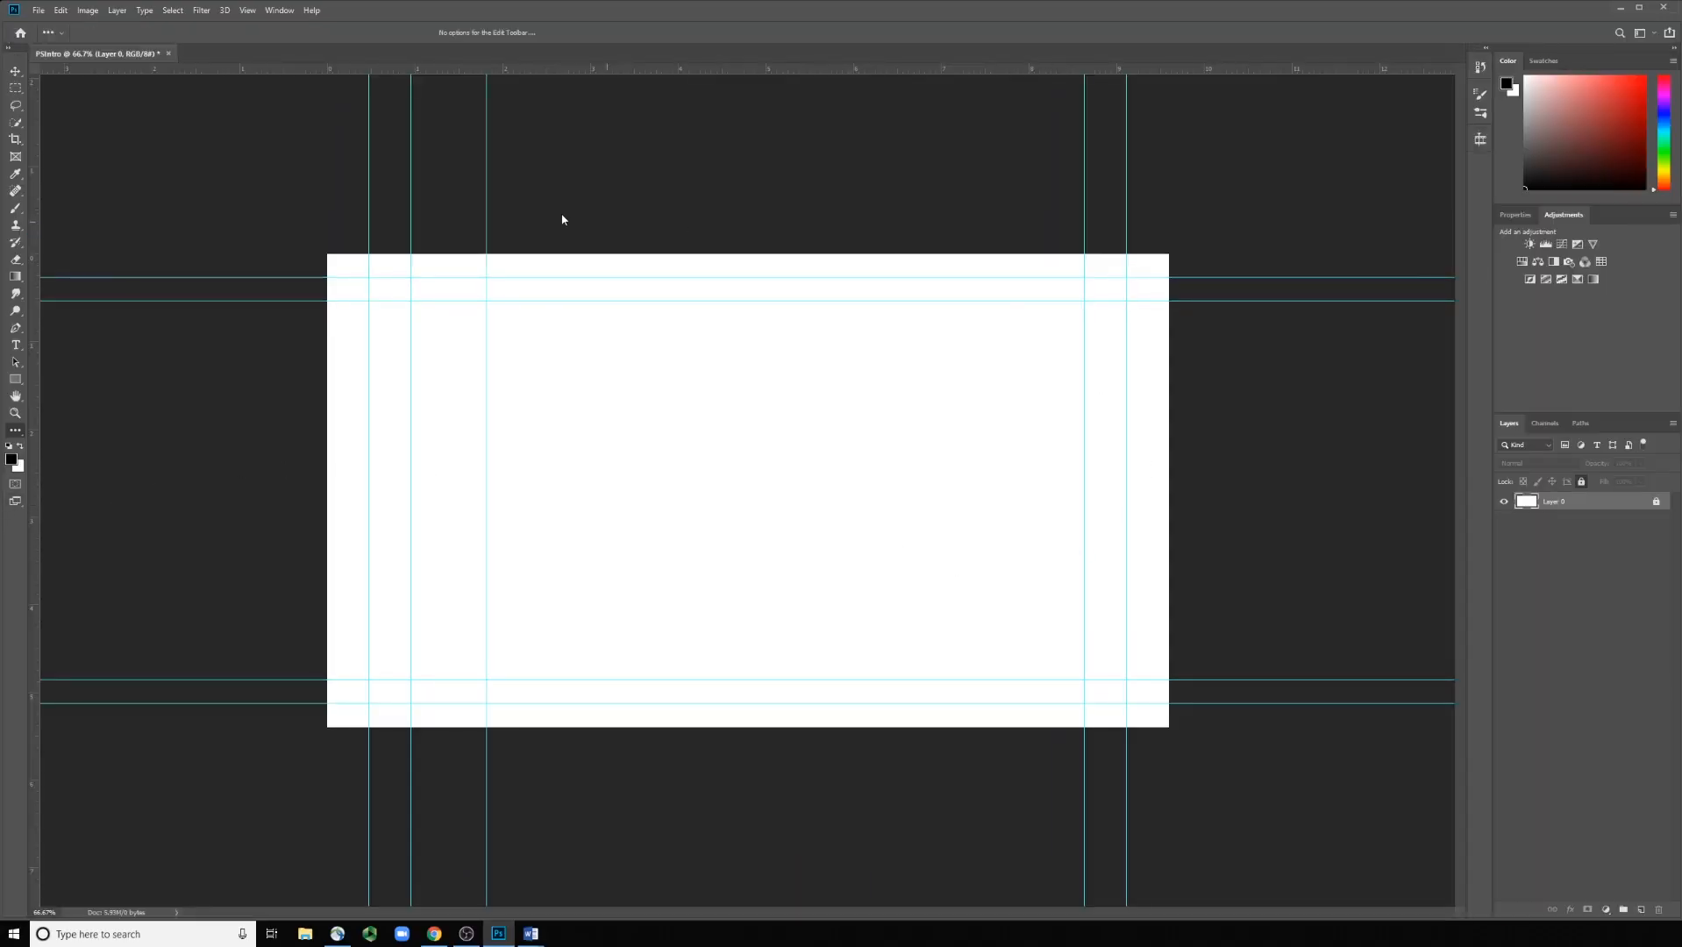
- View the Move tool's Auto-Select choices and the options of the Rectangular Marquee tool
left_click(14, 68)
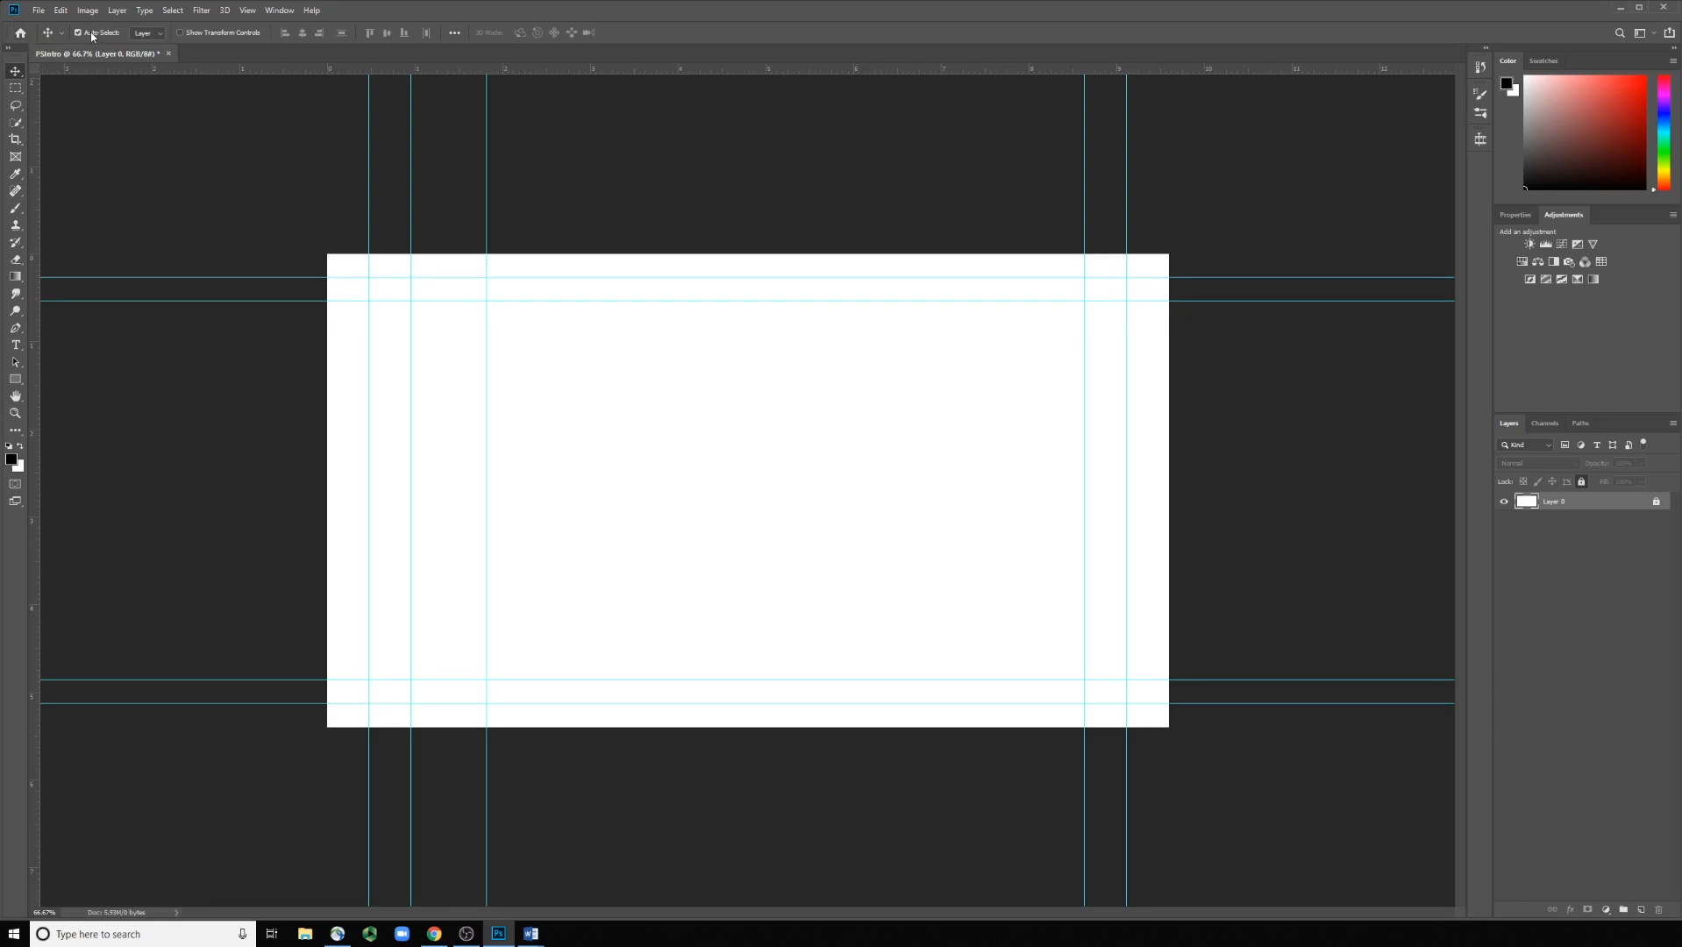
left_click(145, 35)
left_click(147, 36)
left_click(16, 88)
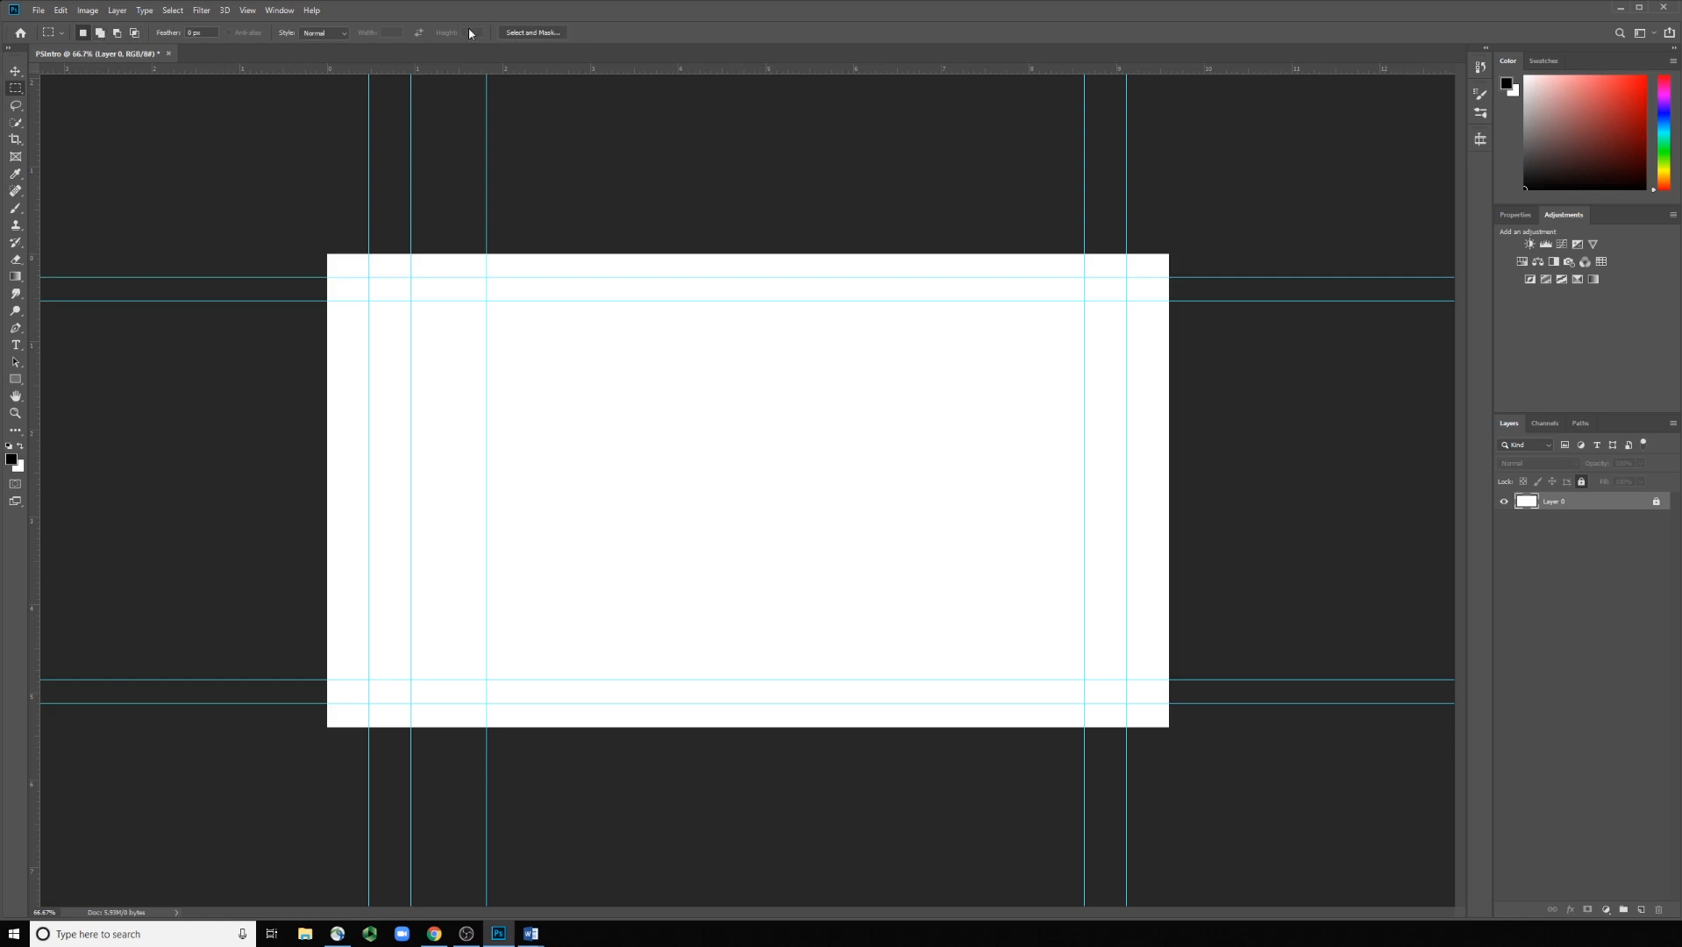
- Reduce the Brush tool's size to about 75 px, keeping the Hard Round brush
left_click(15, 208)
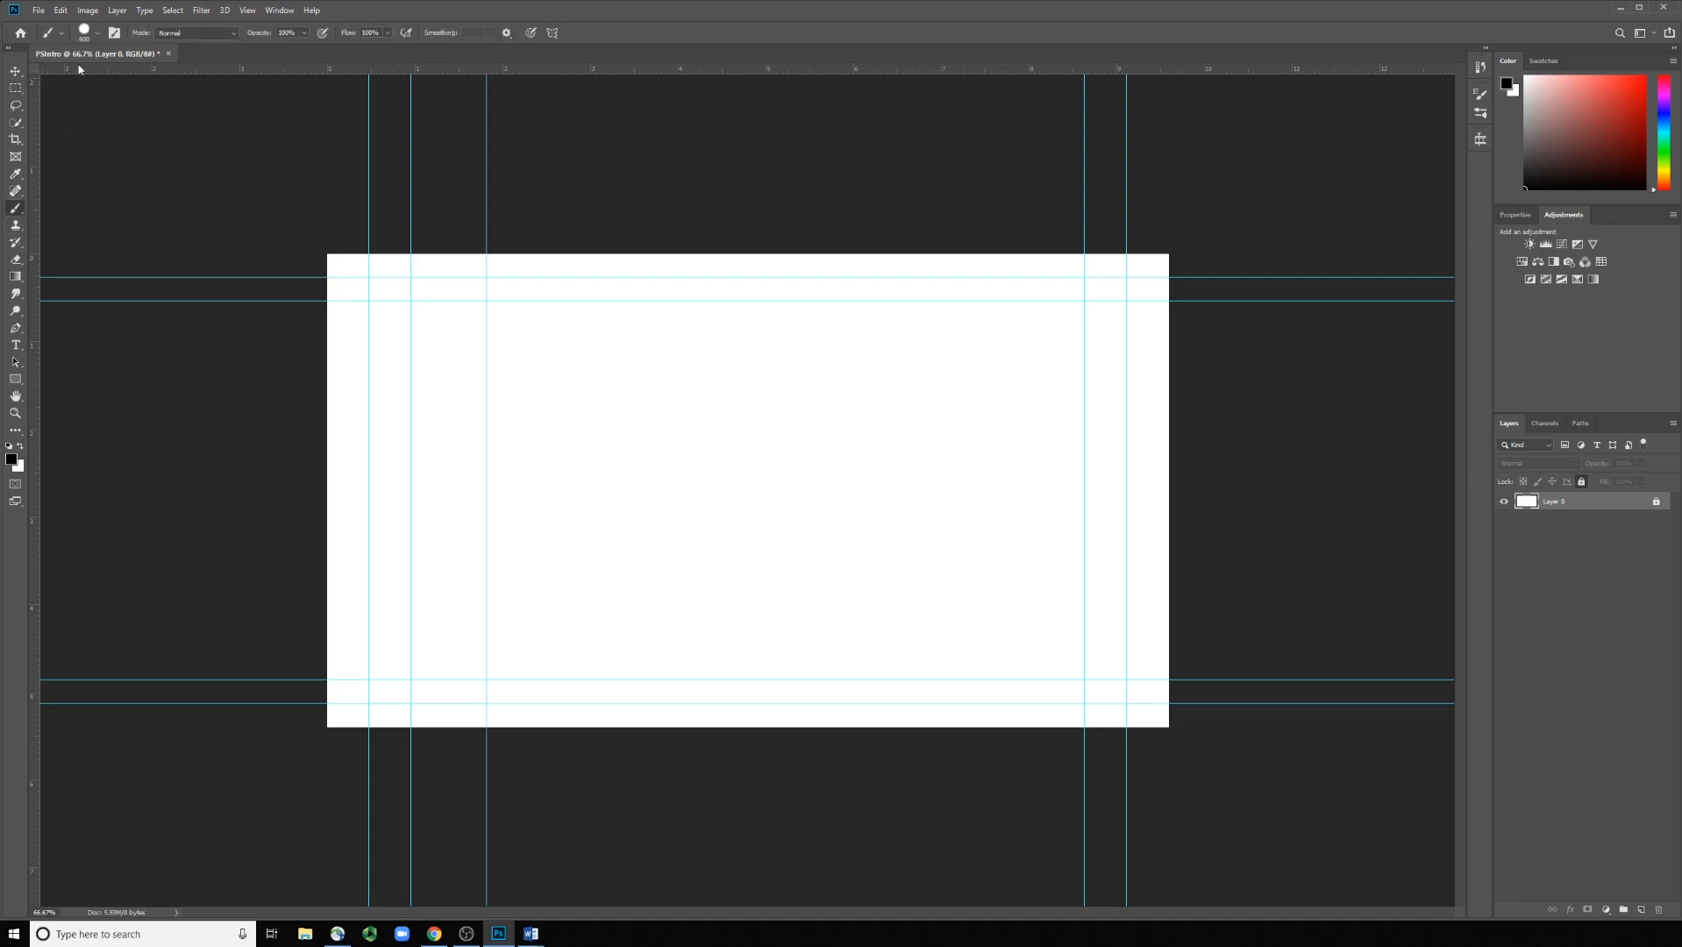
left_click(84, 35)
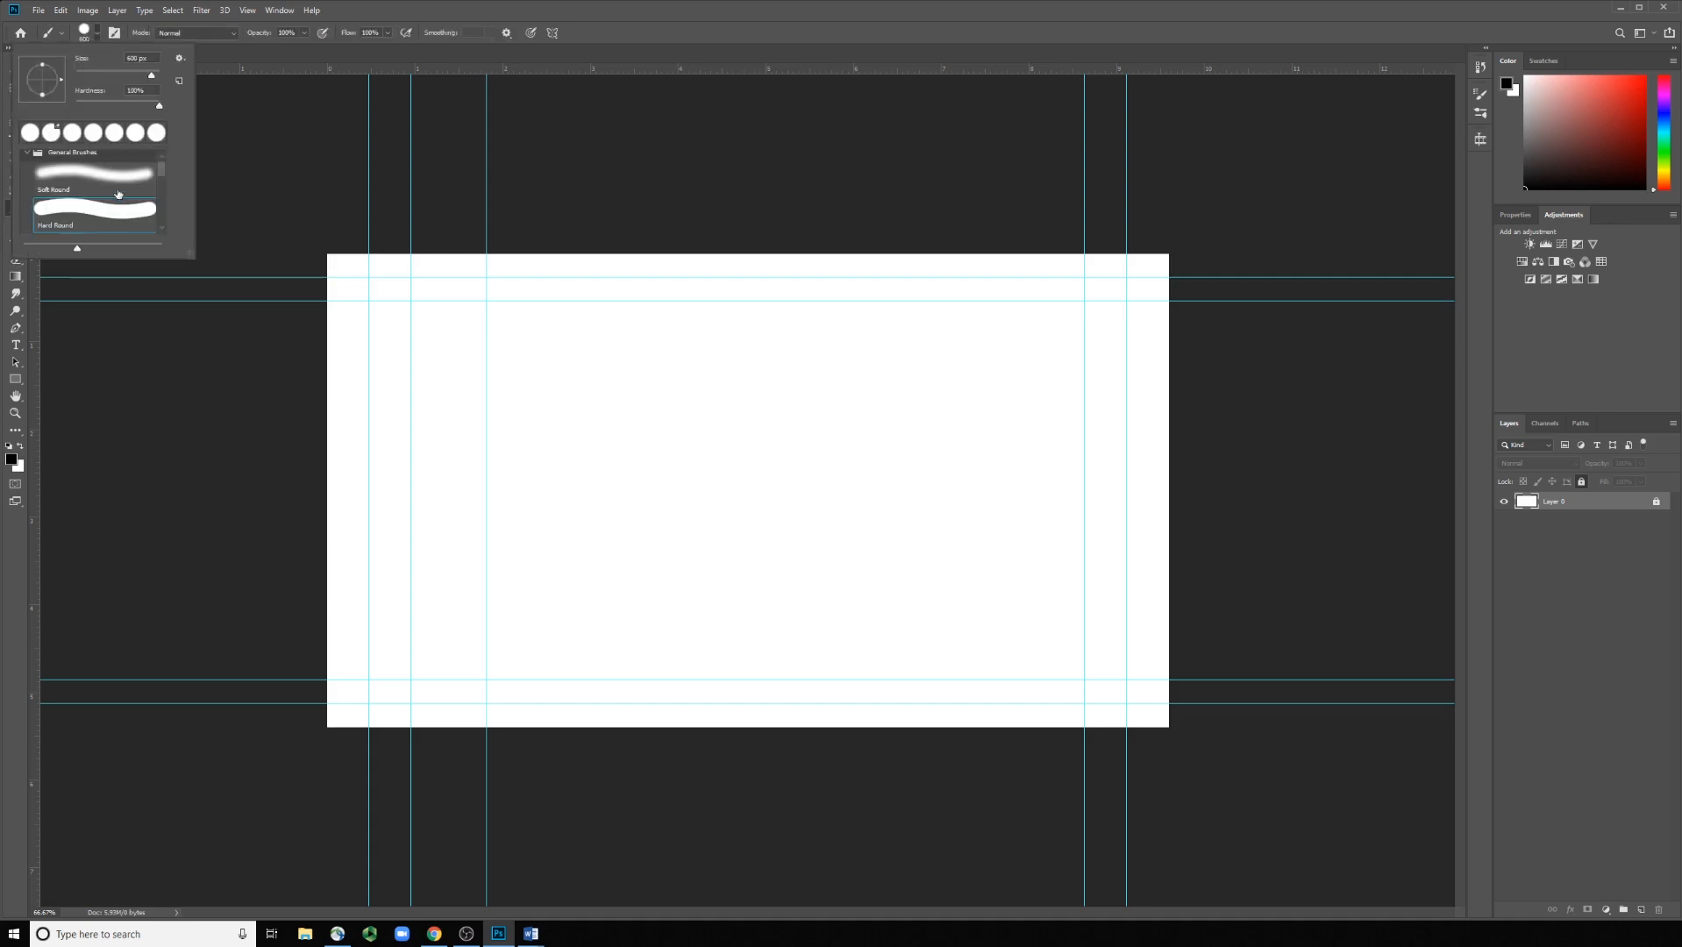
left_click_drag(95, 70, 108, 75)
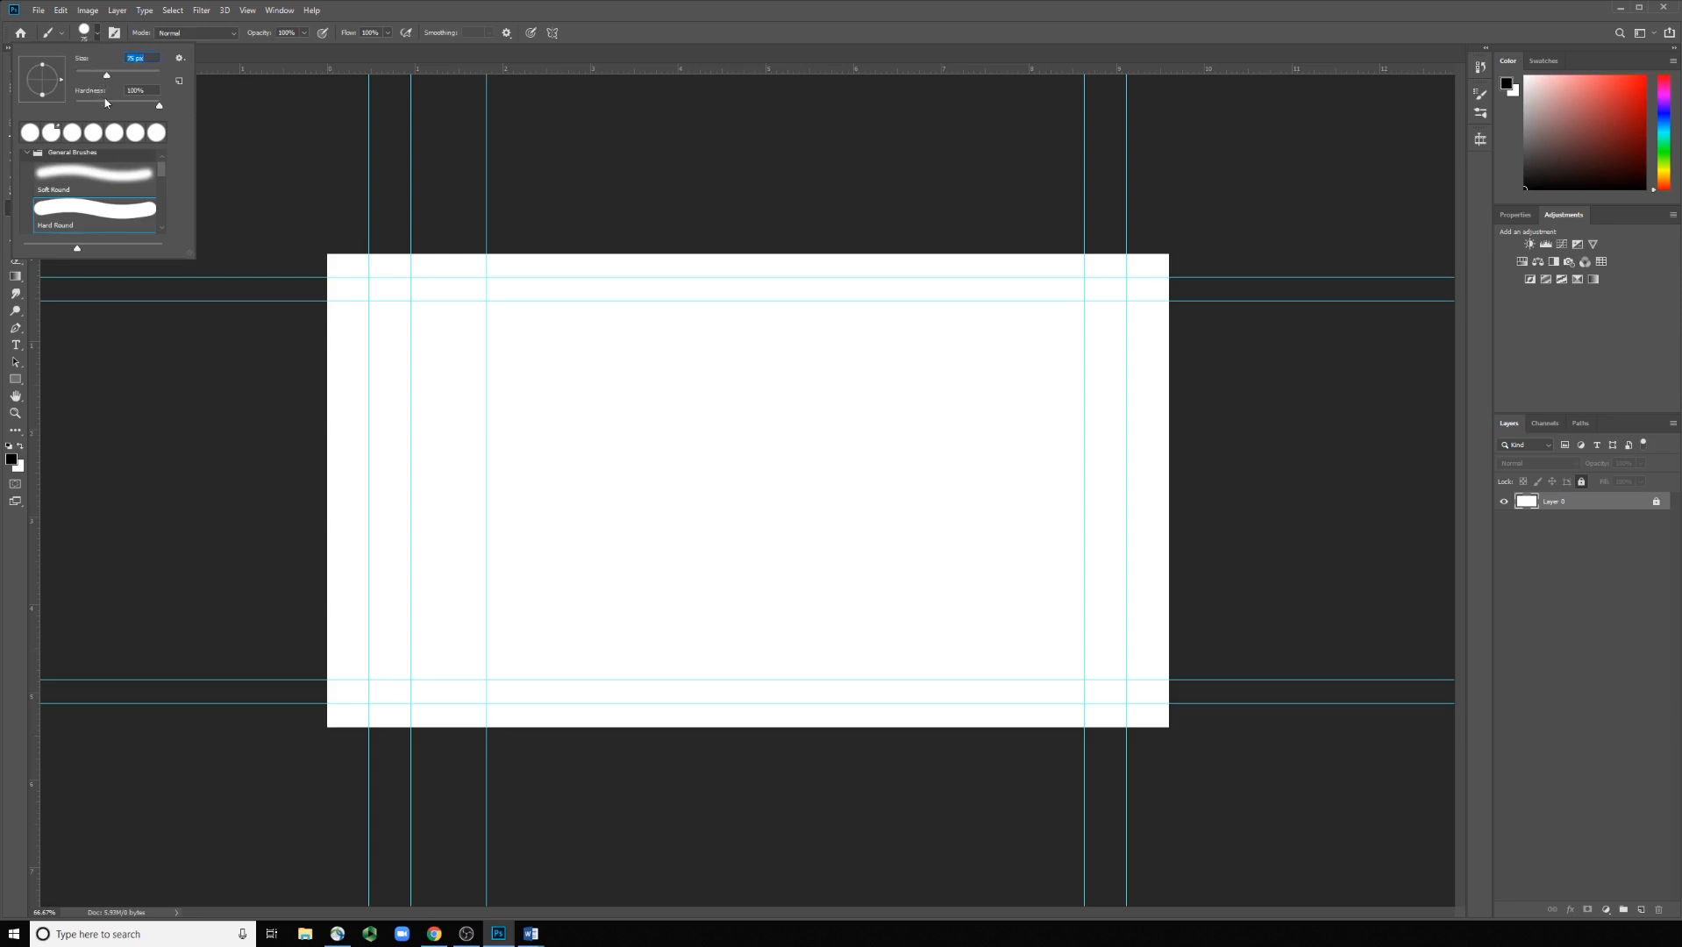
left_click(117, 14)
left_click(118, 15)
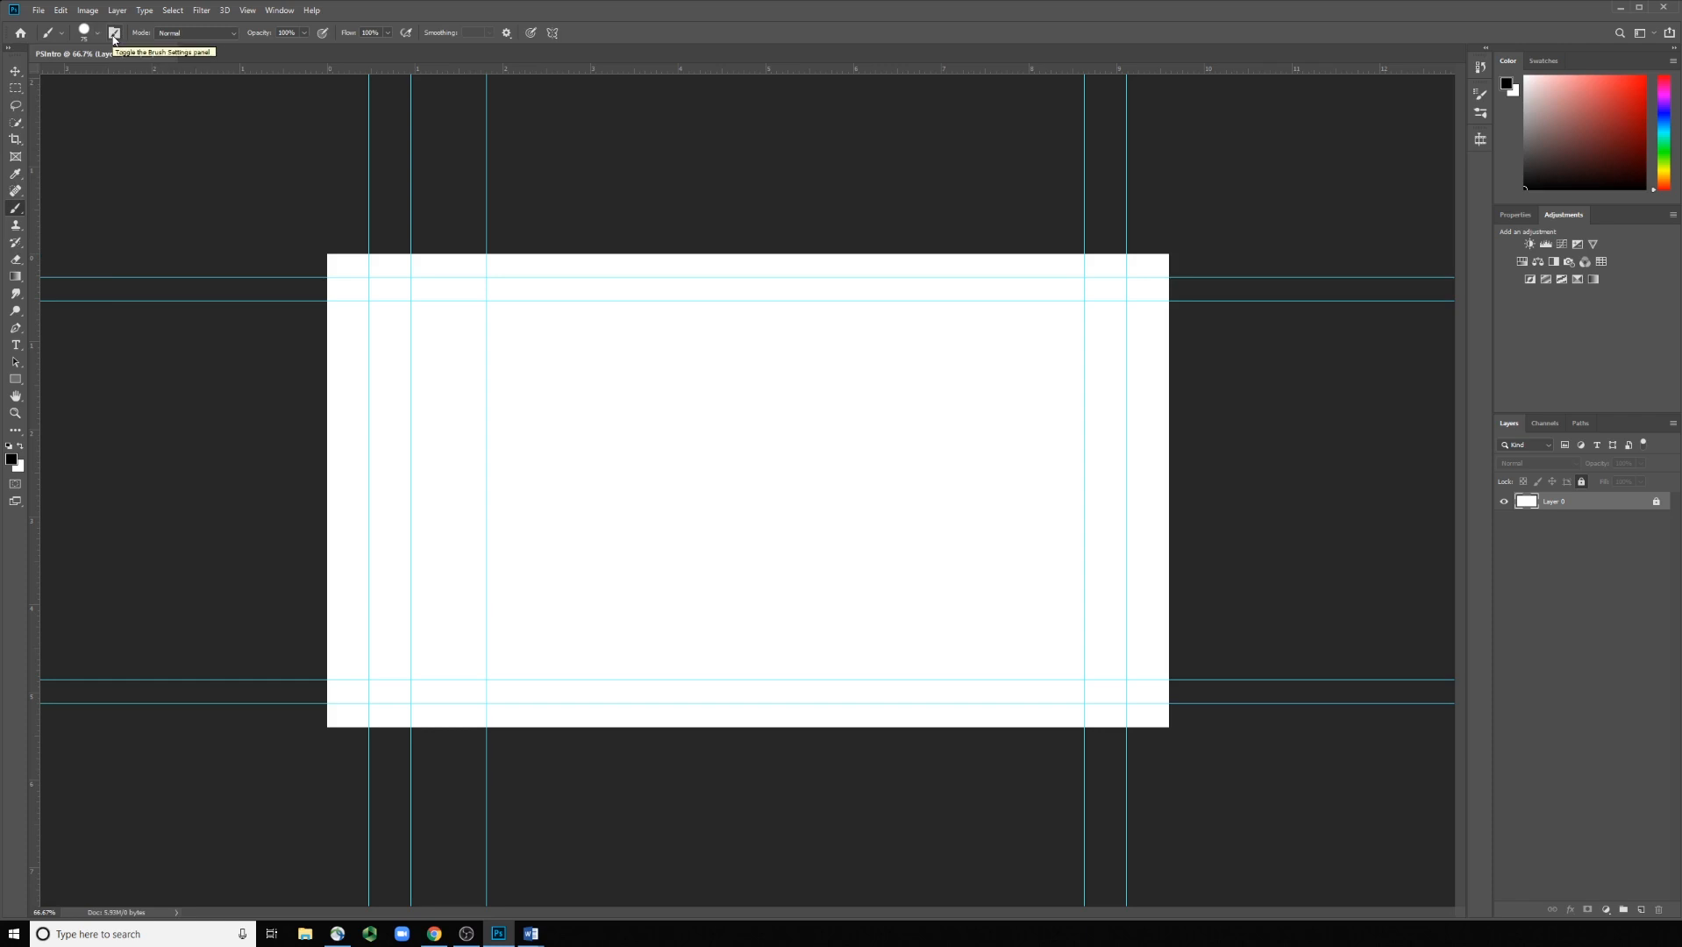
- Review the brush's blending modes, keep Normal, and try to paint a dab on the locked Layer 0
left_click(191, 33)
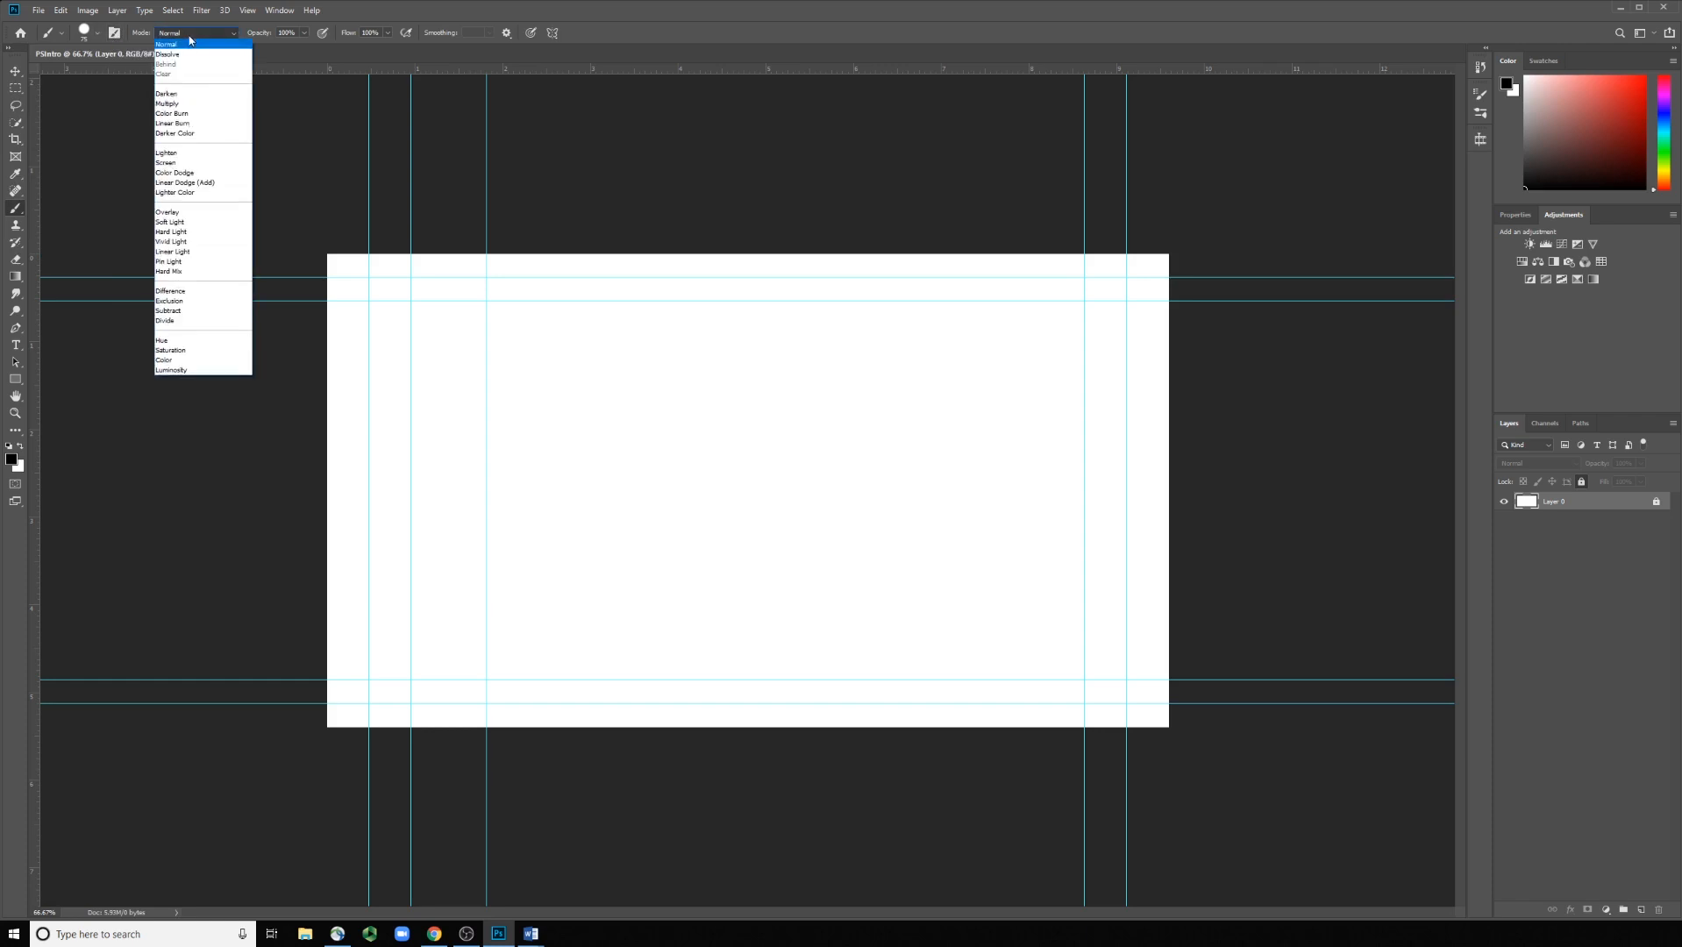
left_click(191, 41)
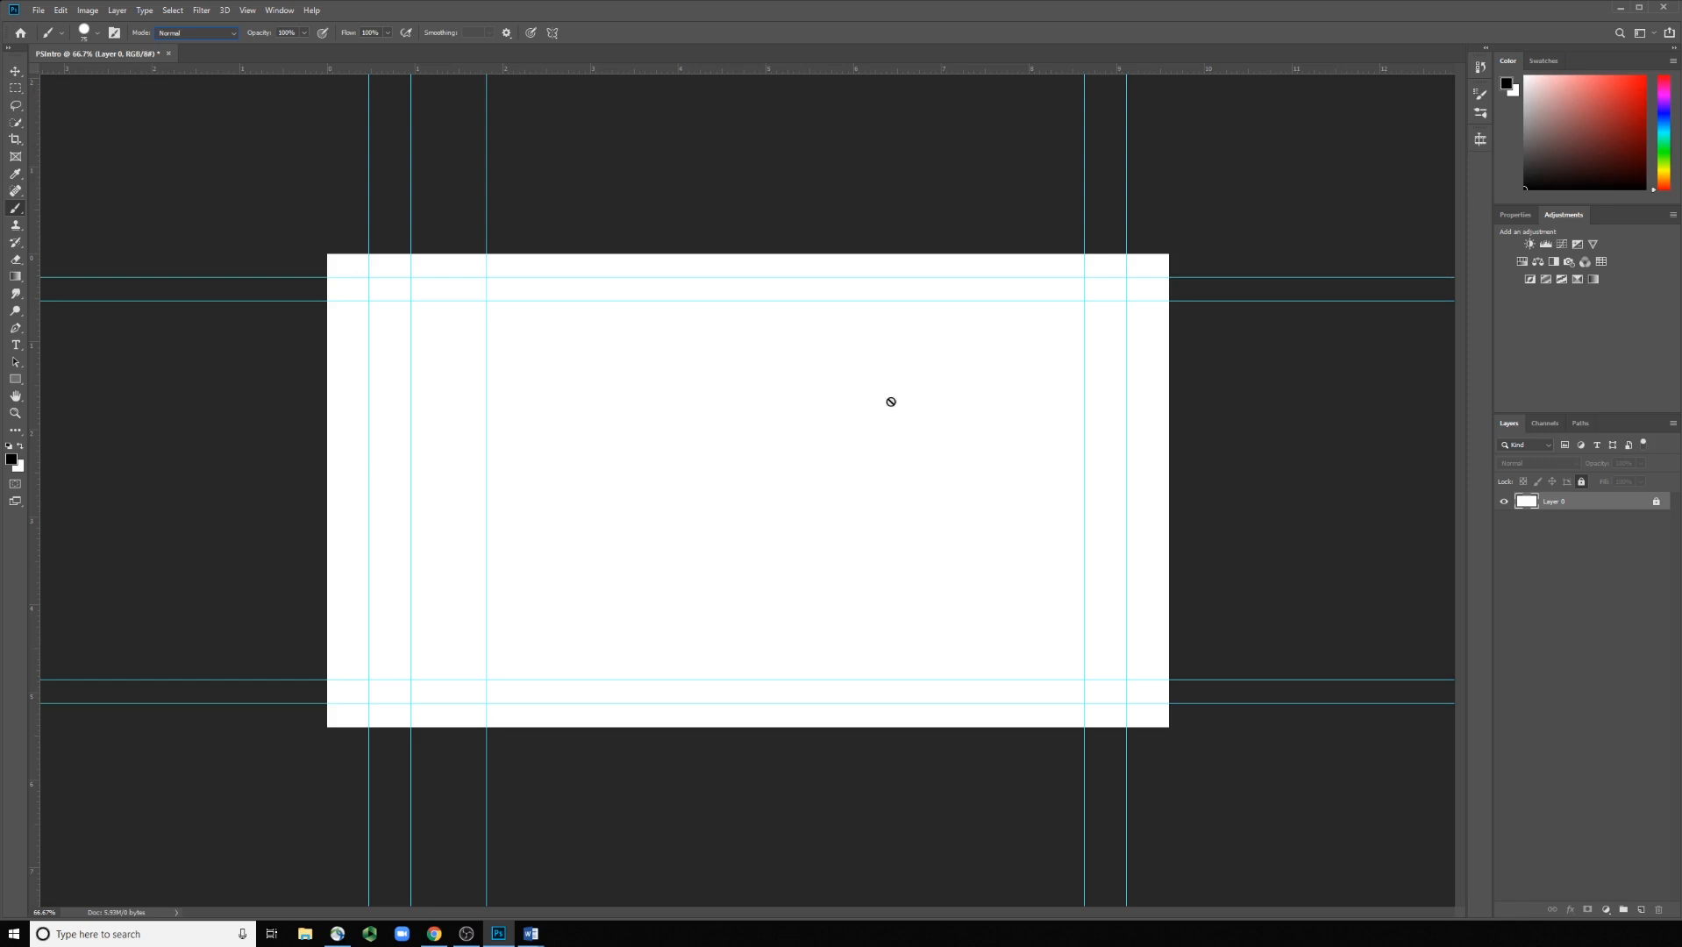
left_click(577, 408)
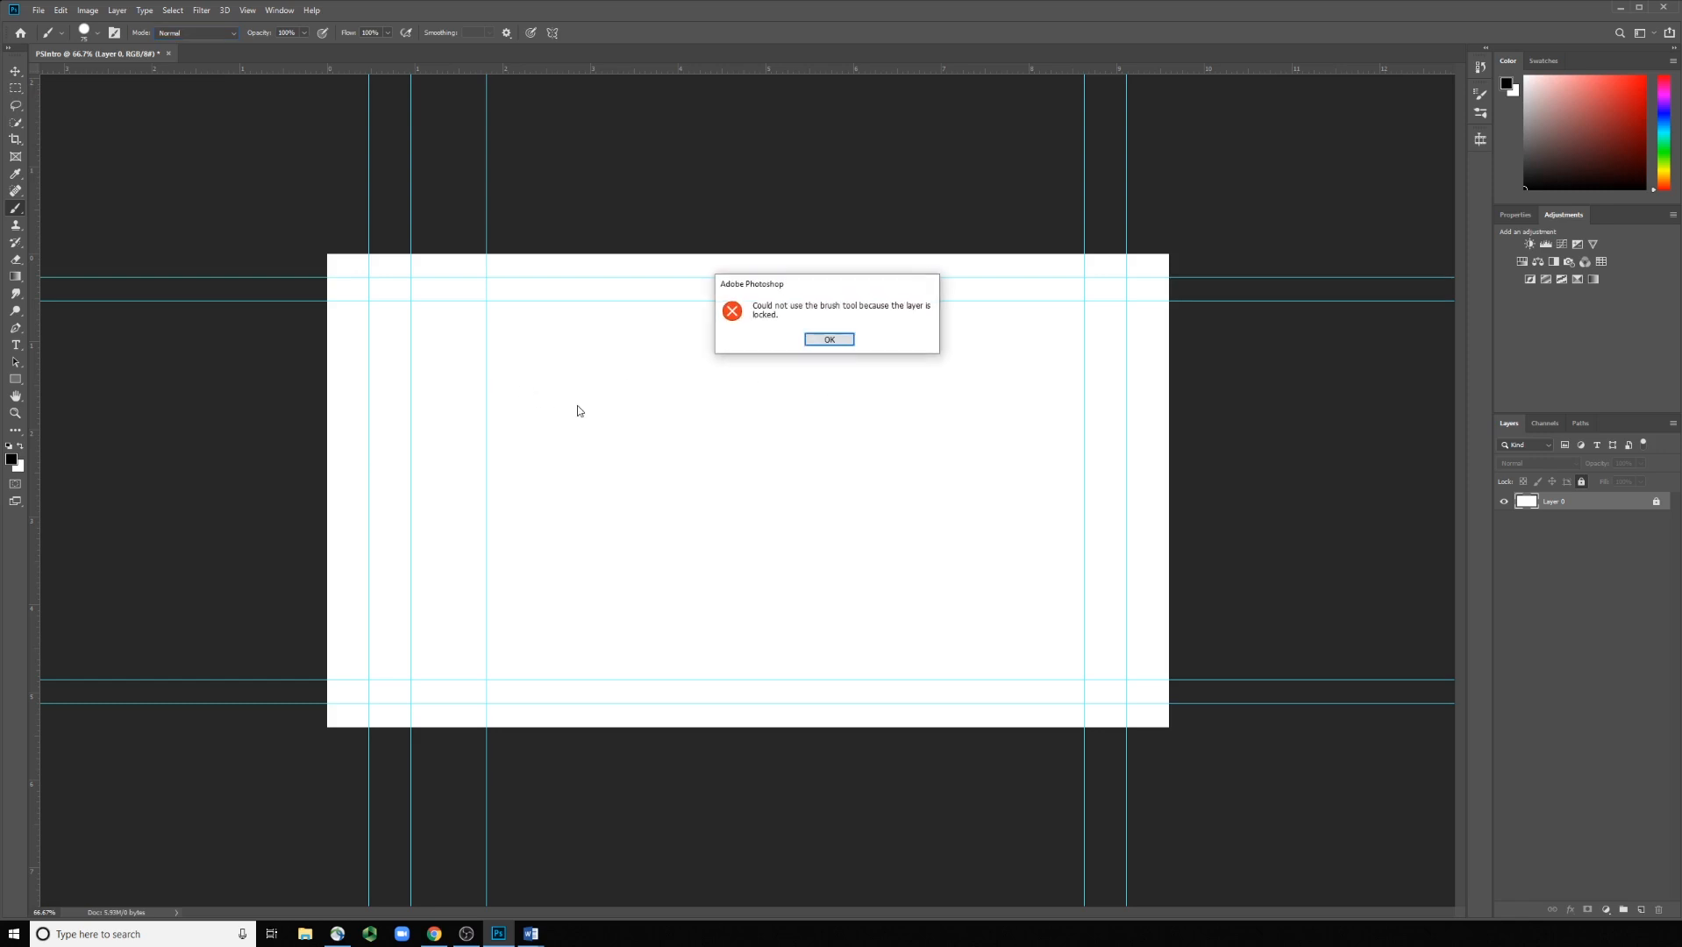
left_click(820, 339)
- Remove the innermost vertical guide on the canvas's left half with the Move tool
key("v")
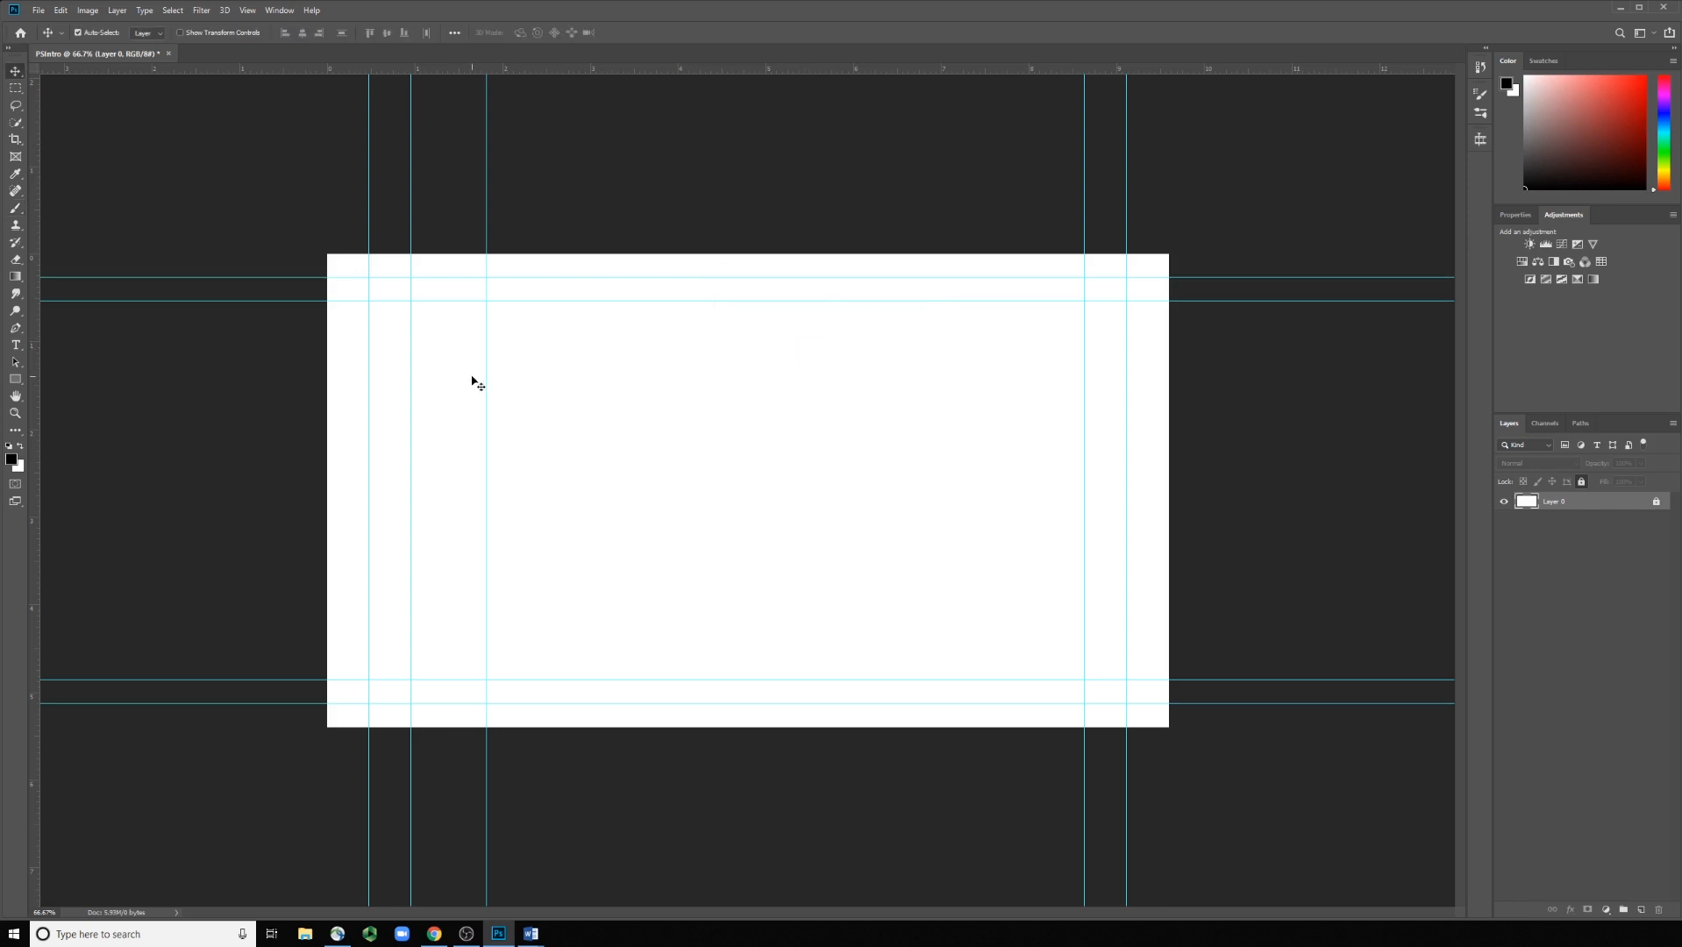
left_click_drag(488, 376, 109, 387)
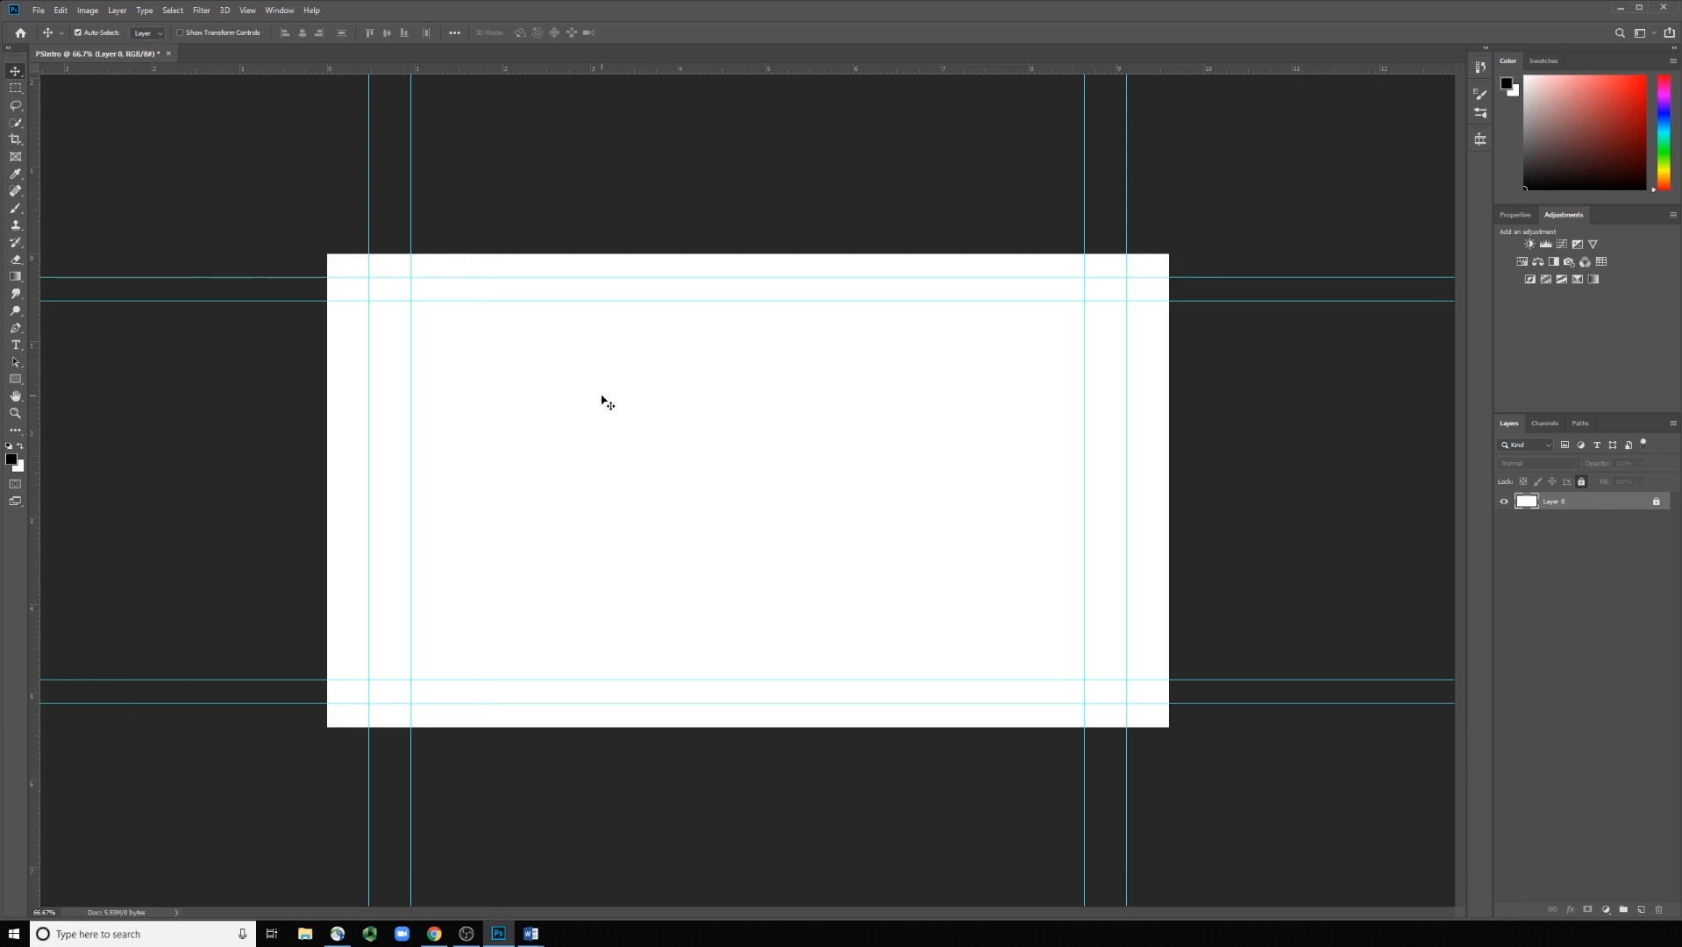
left_click(466, 933)
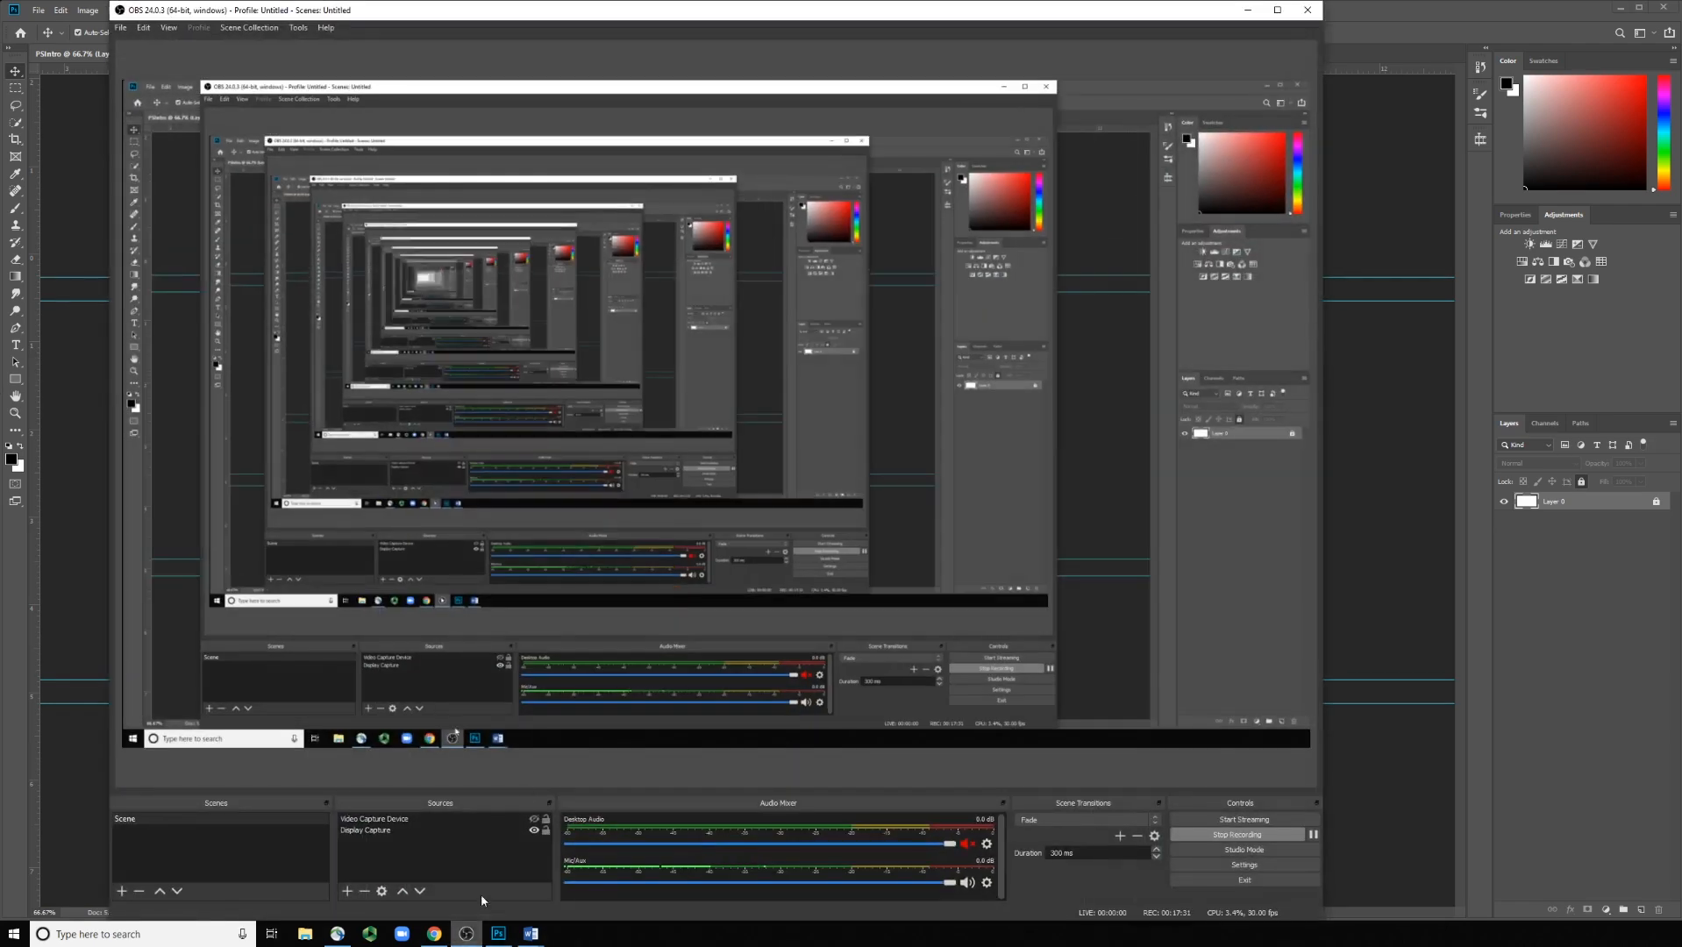